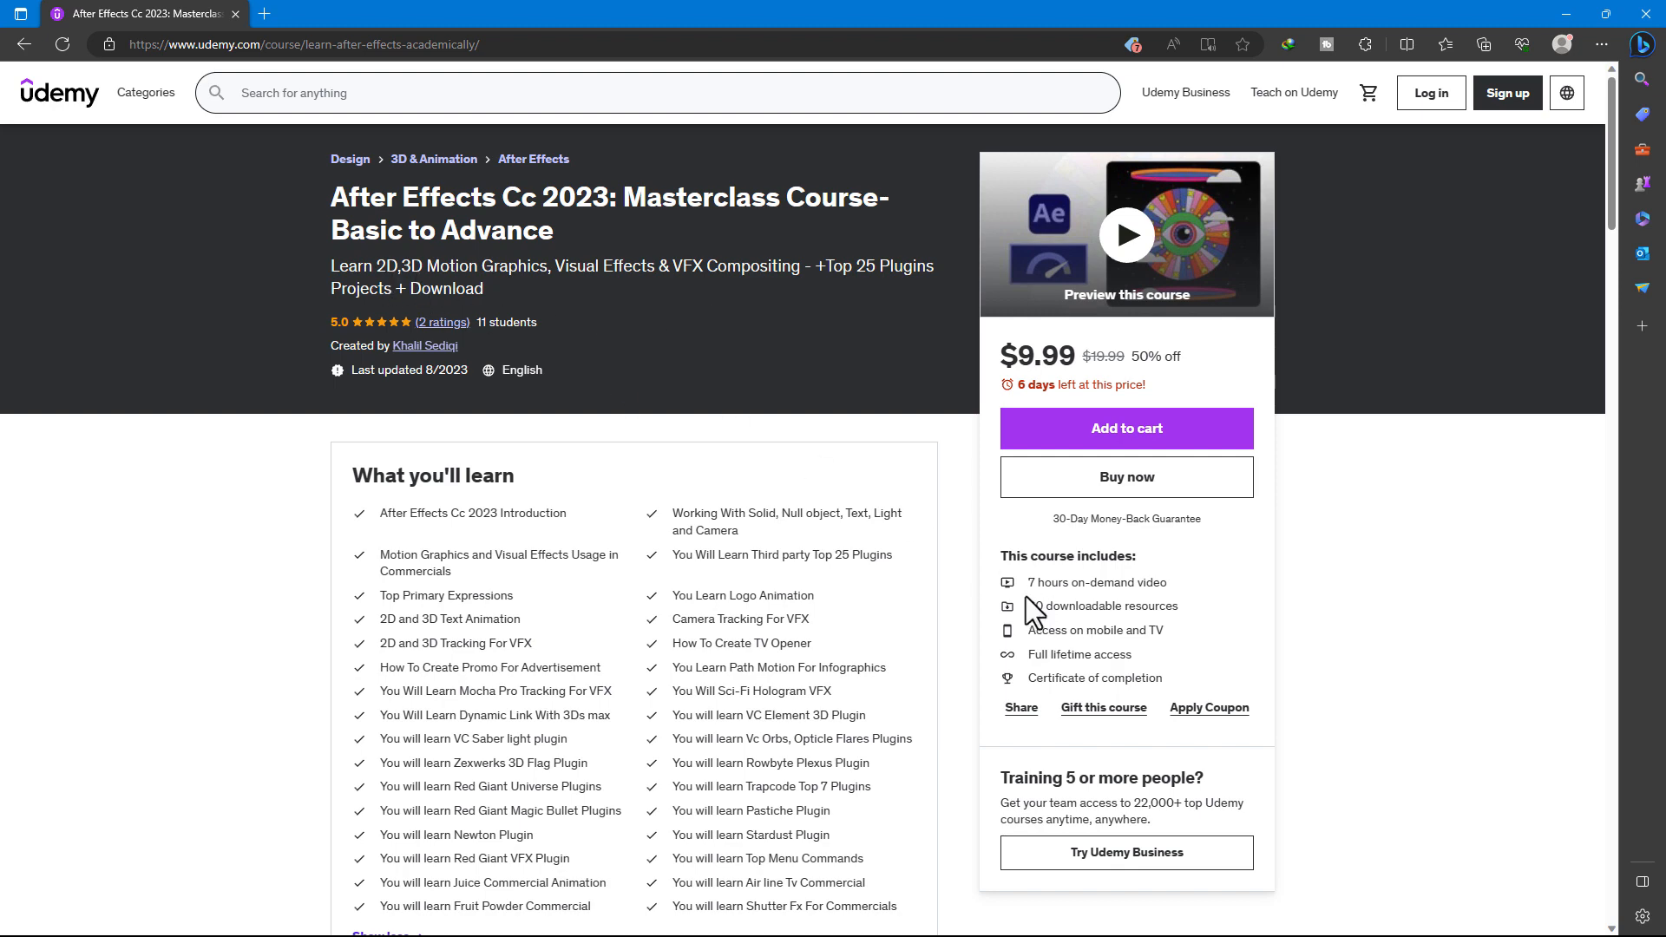
- Look through the course content list on the After Effects course page
scroll(493, 495, down, 8)
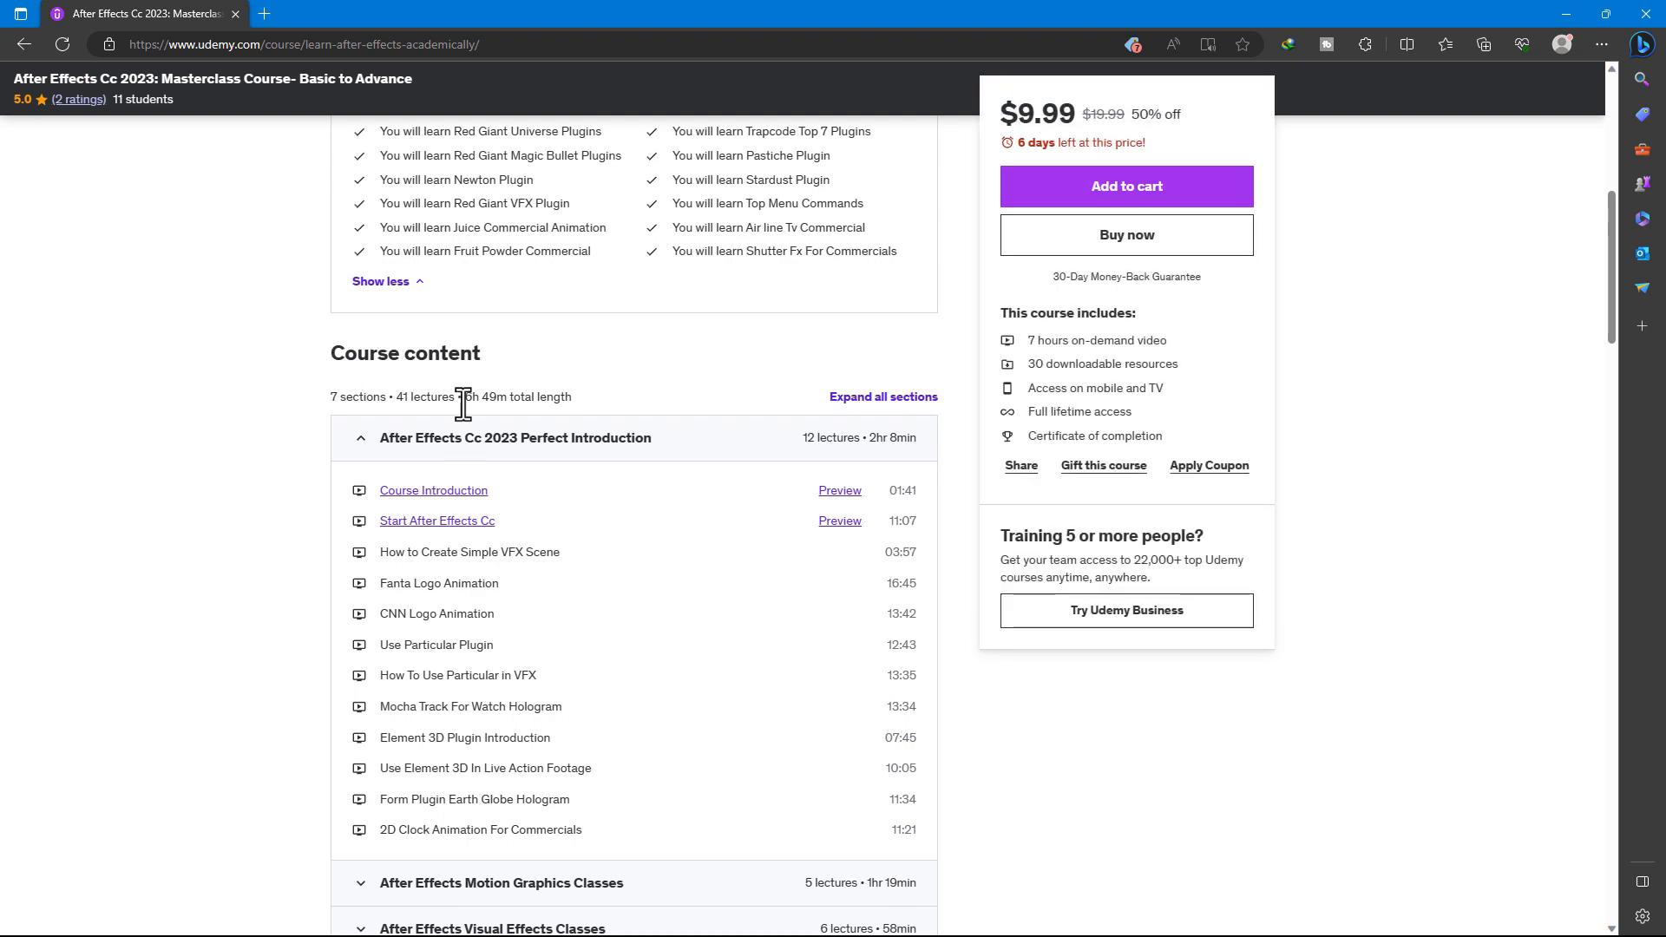
scroll(1003, 802, up, 8)
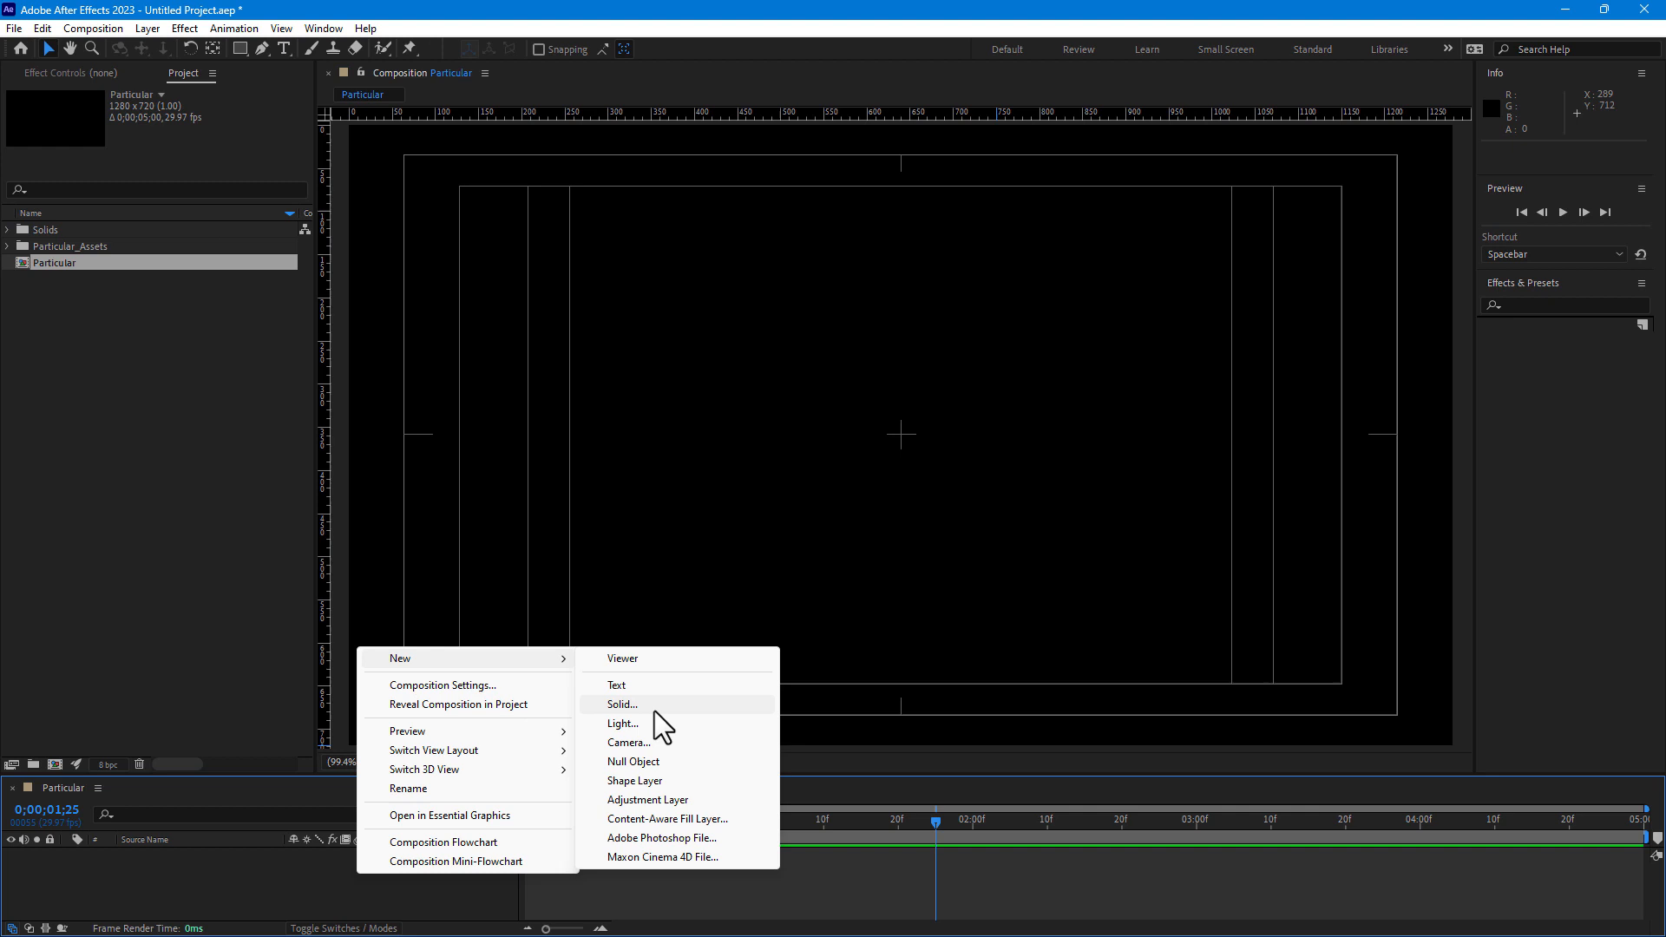
- Create a new solid layer named Part in the Particular composition
click(660, 707)
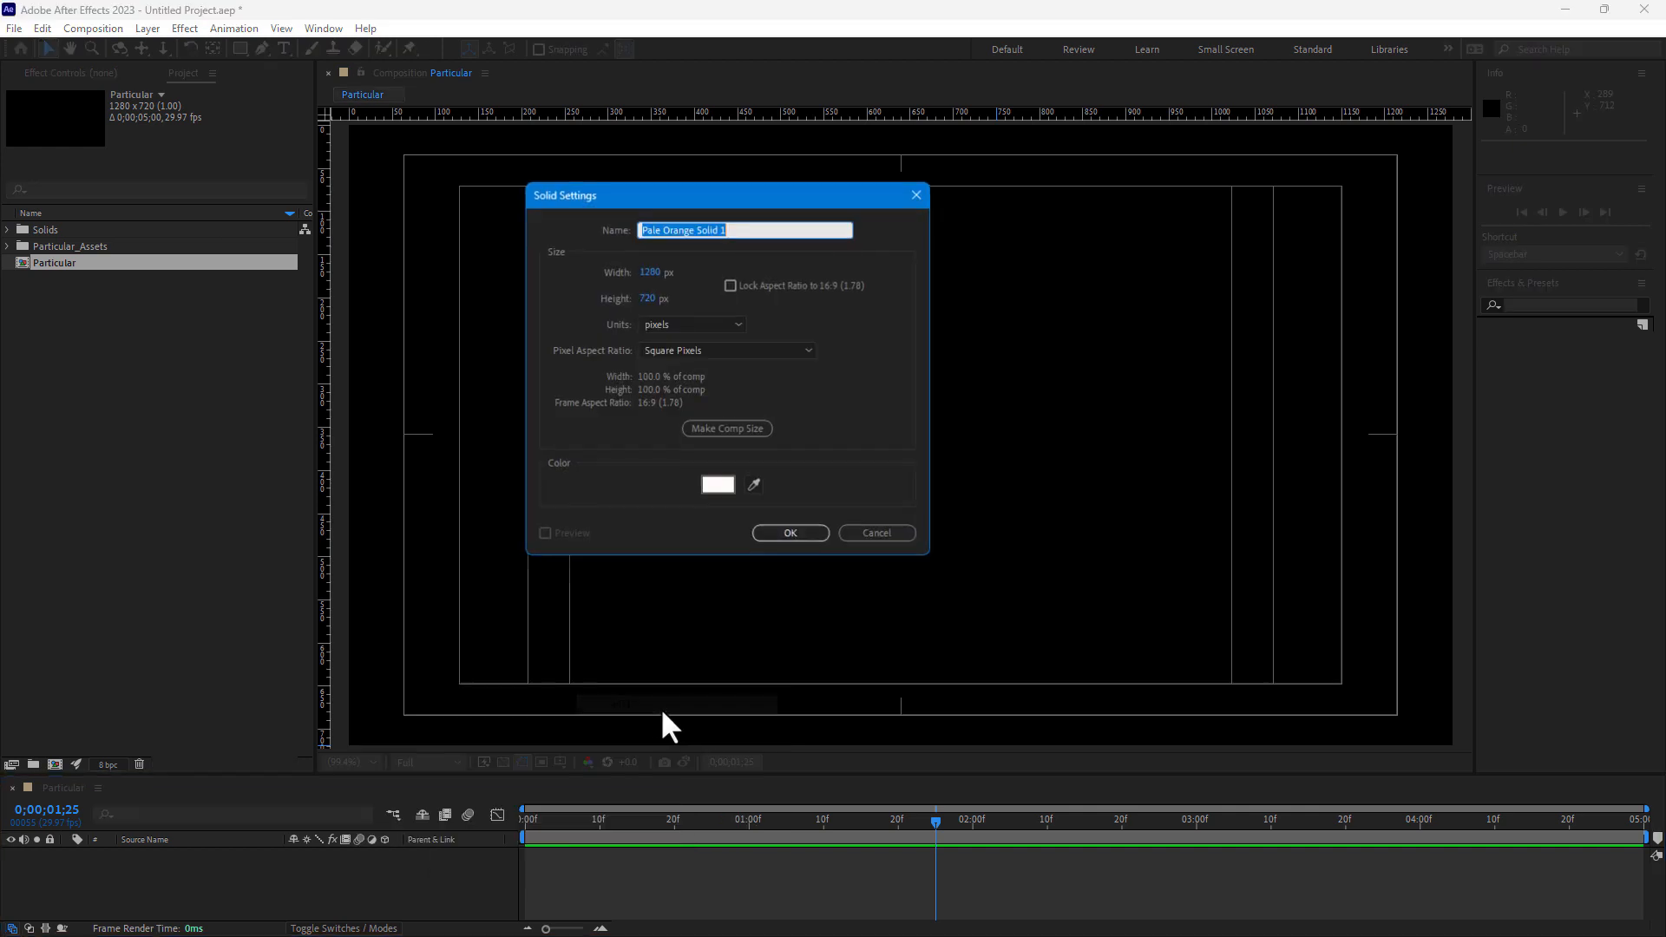
text(Part)
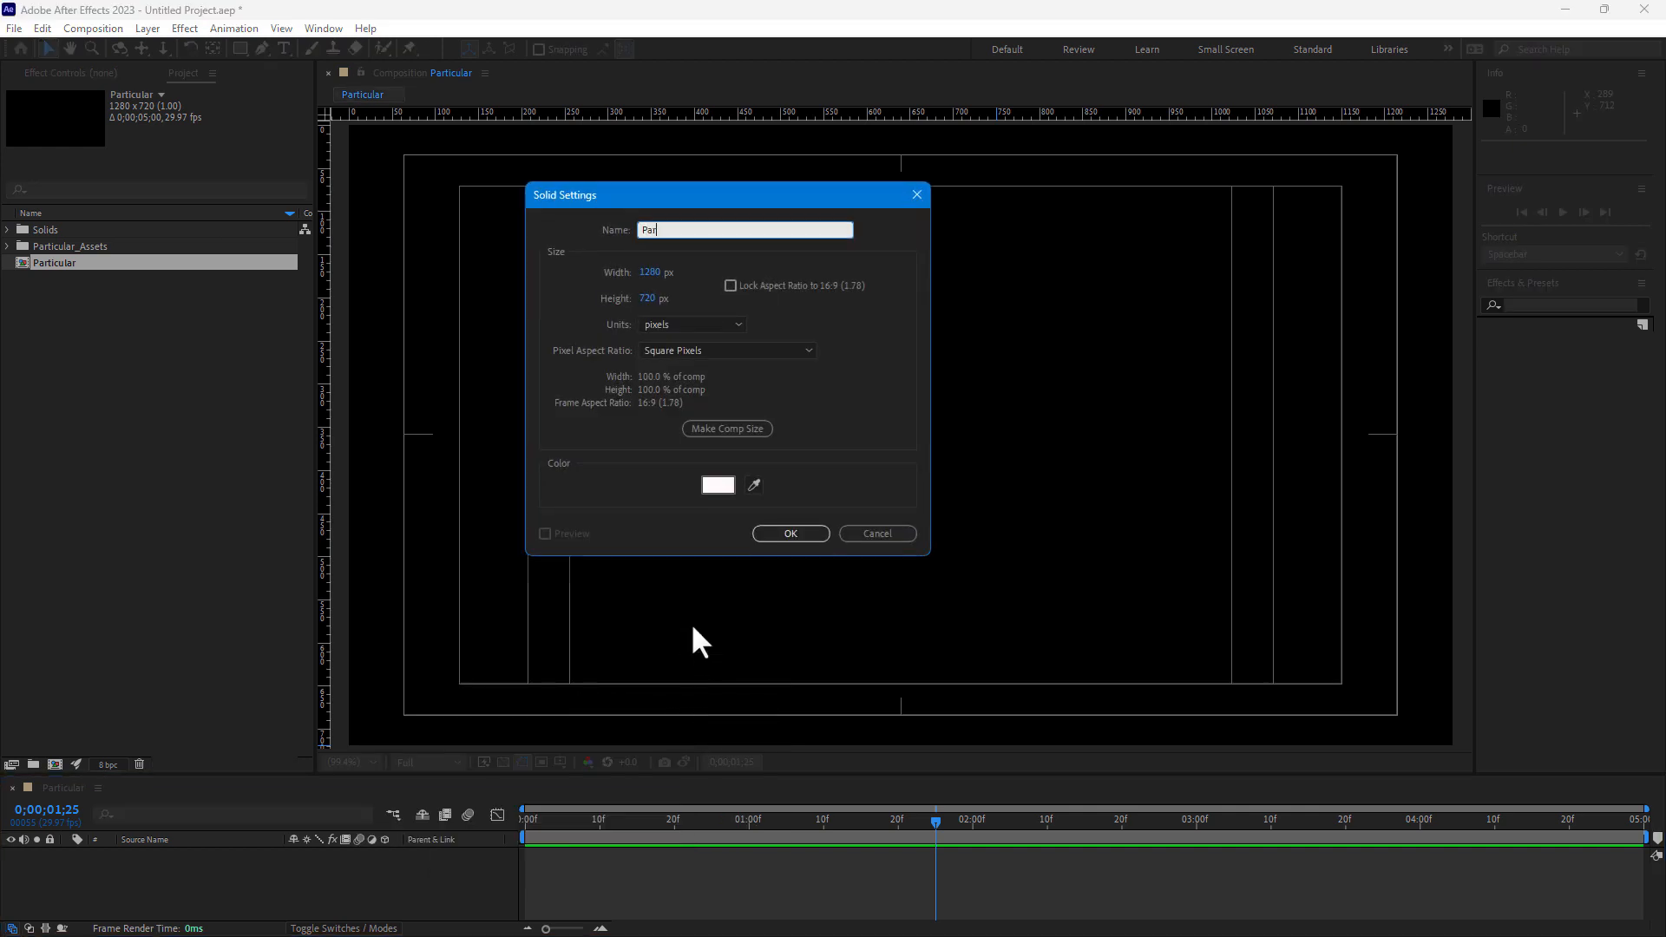
key(Return)
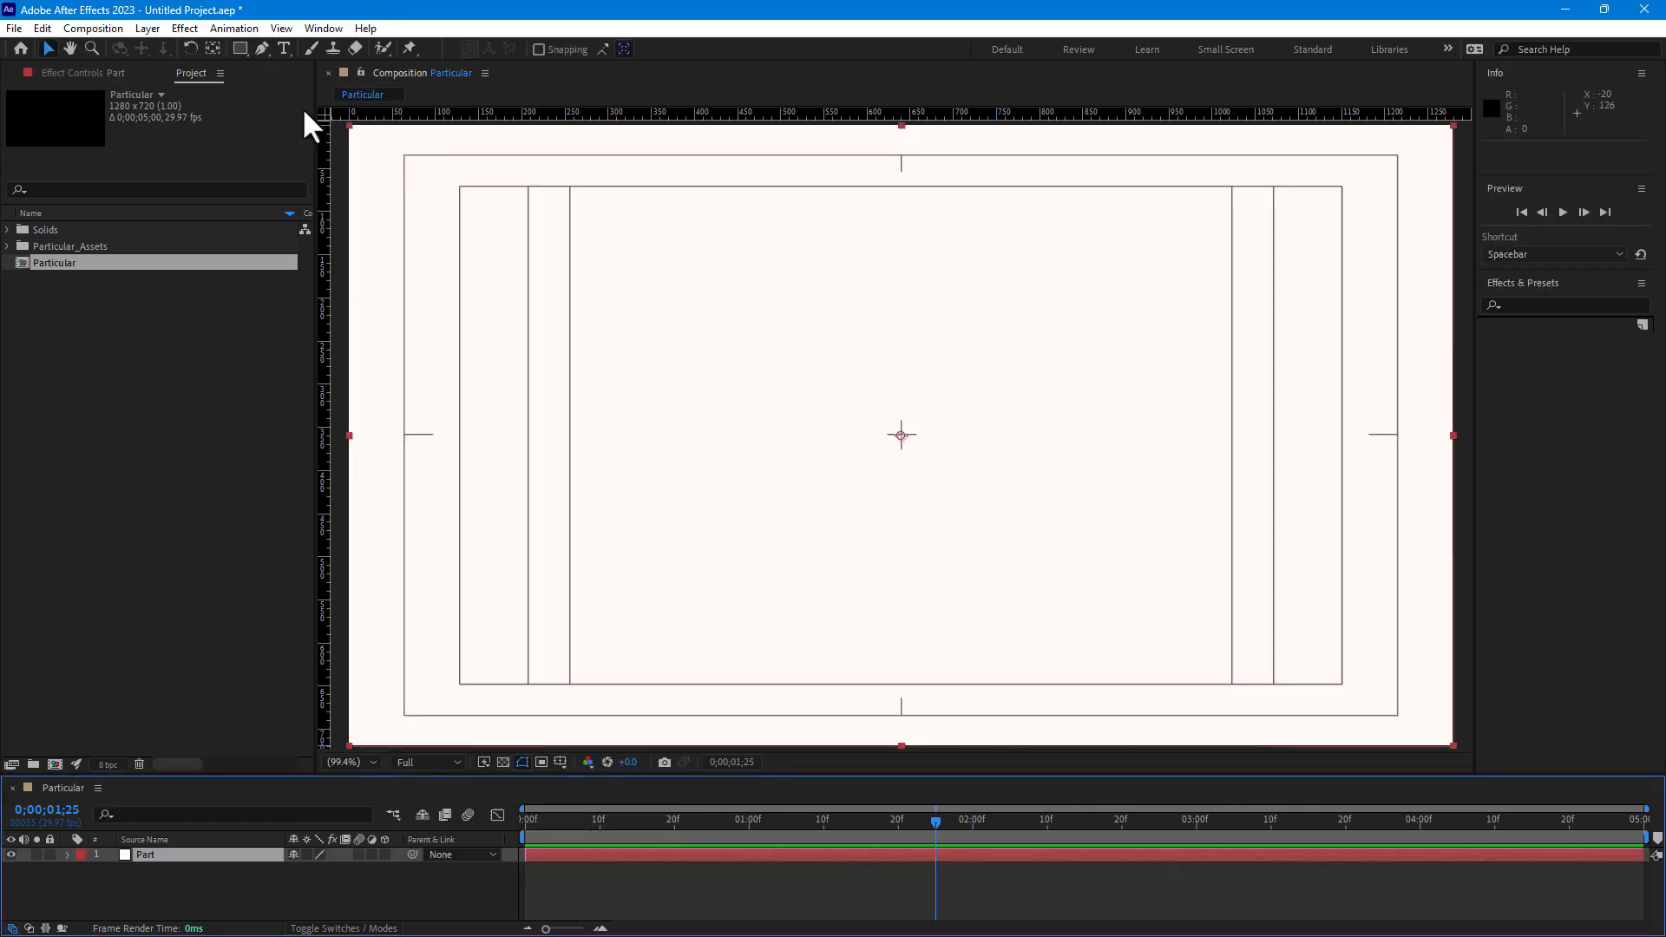
- Apply the RG Trapcode Particular effect to the Part layer
click(184, 29)
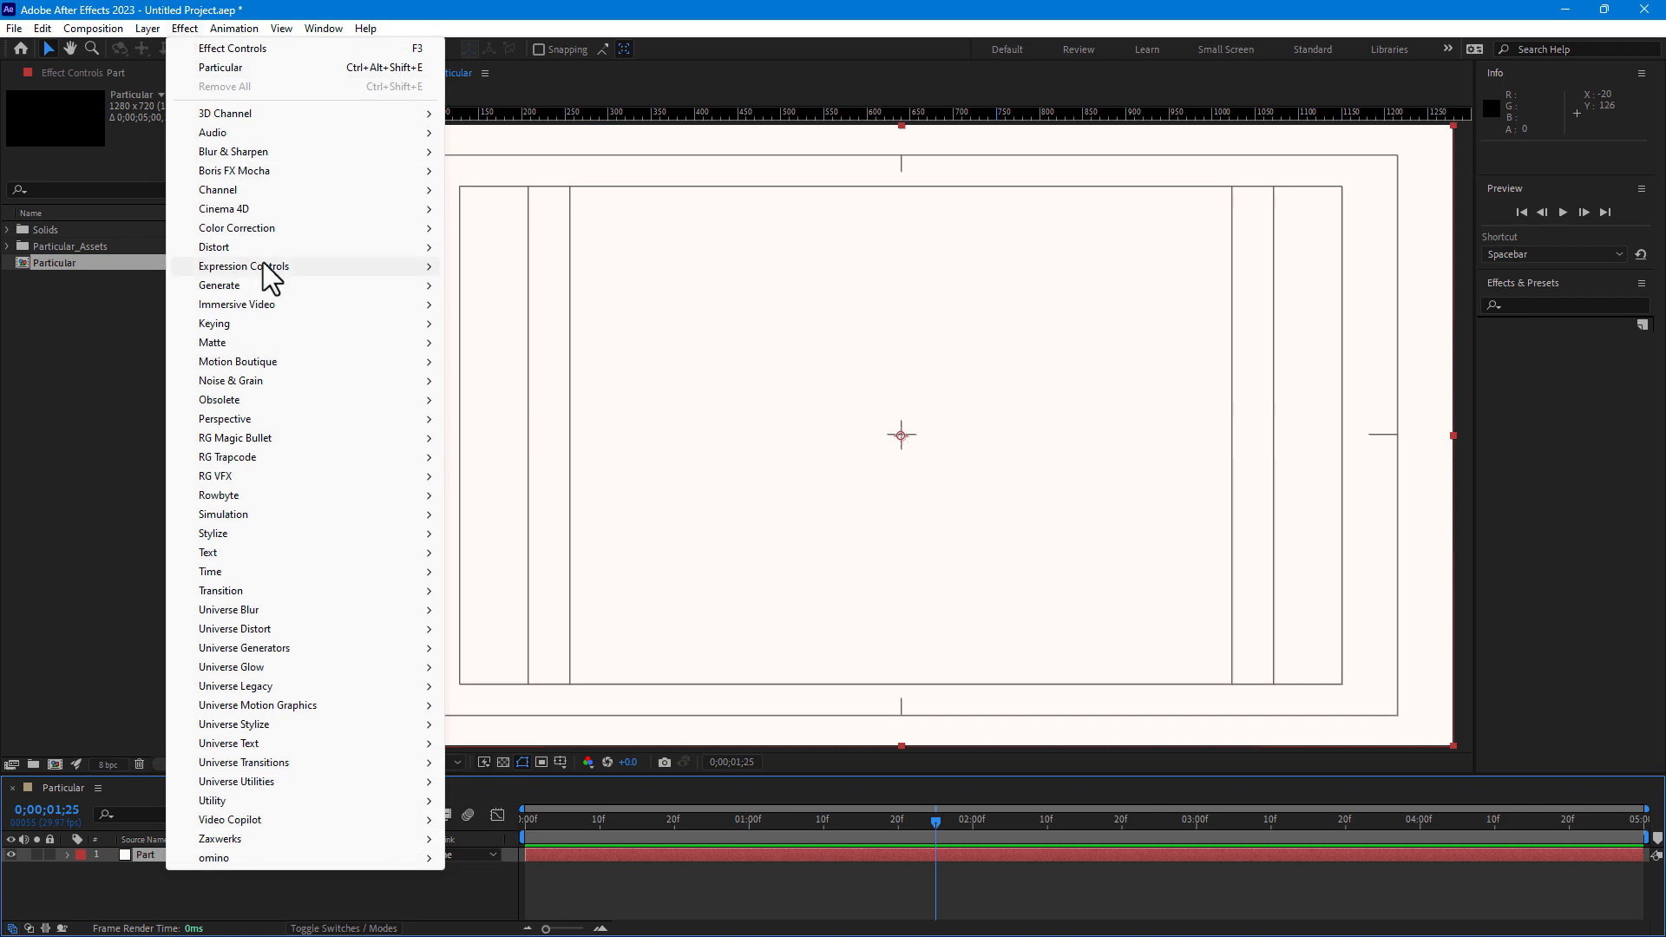
mouse_move(273, 457)
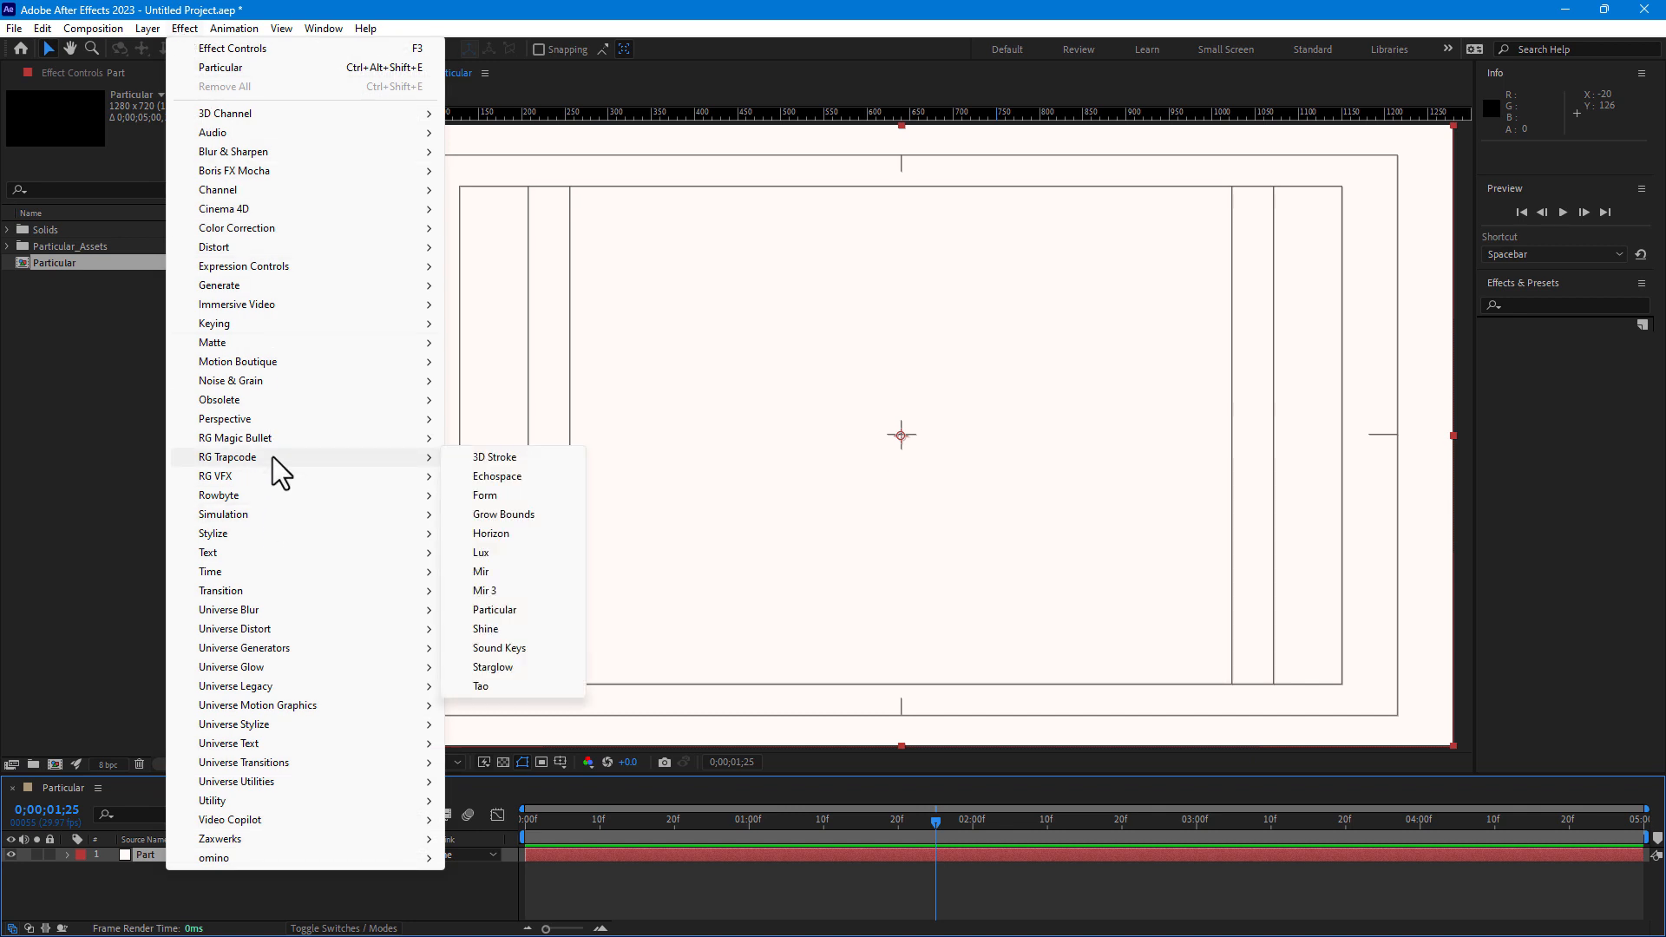
click(517, 610)
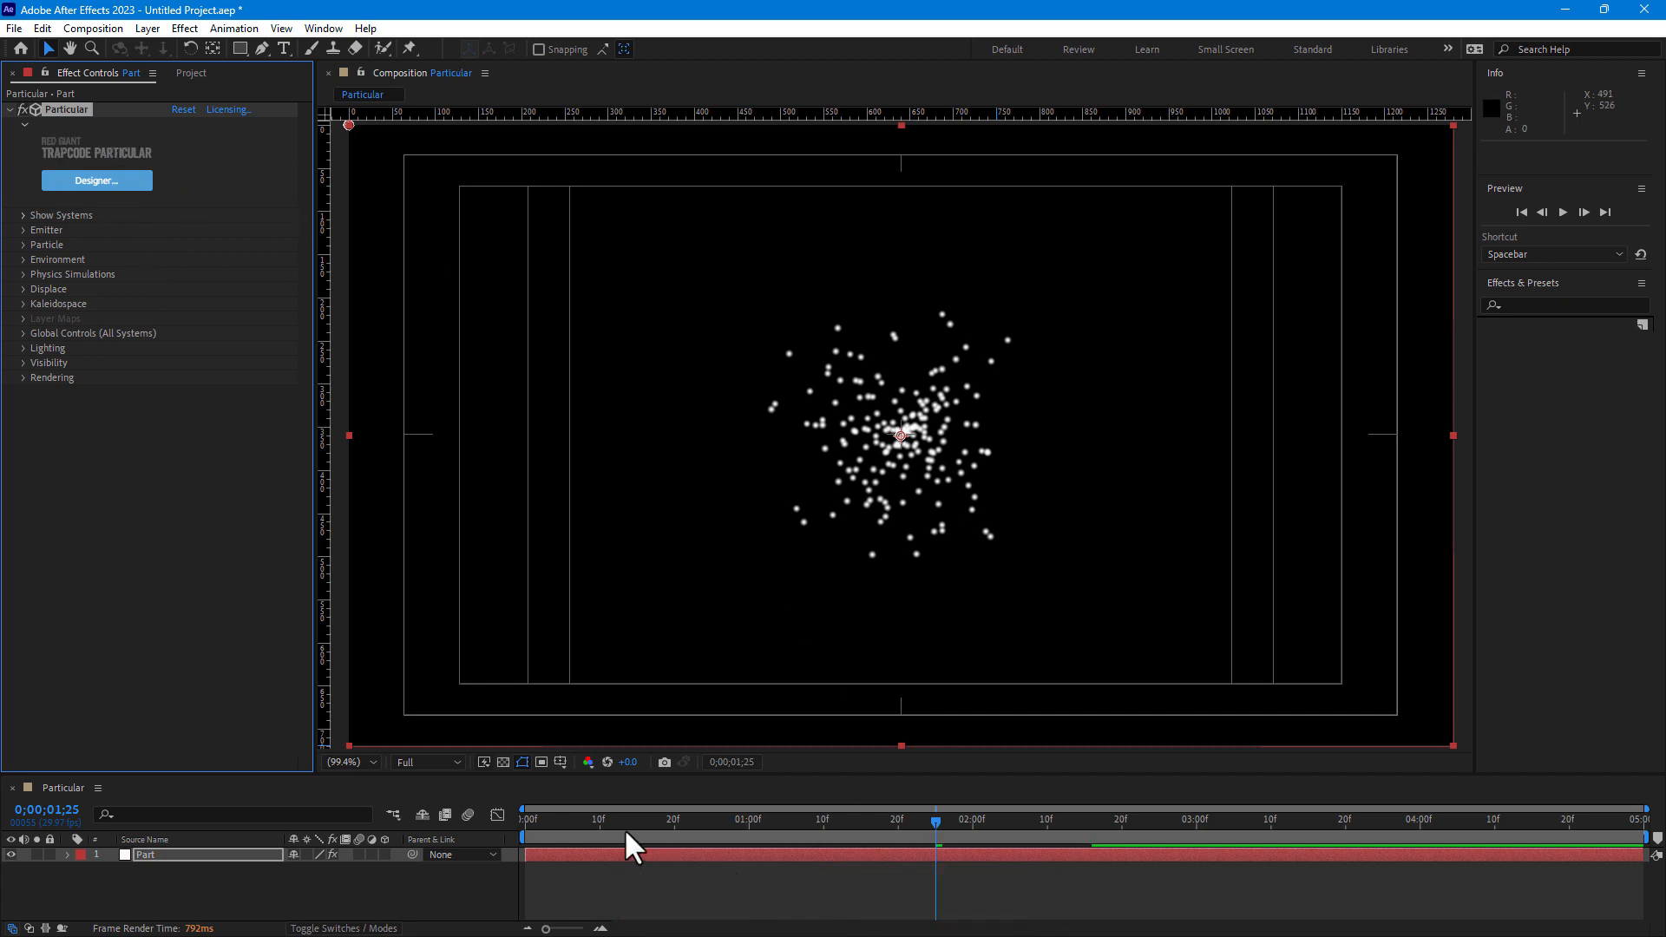
- Scrub through the first two seconds of the timeline to preview the default particle emission
click(704, 825)
drag(853, 814, 900, 809)
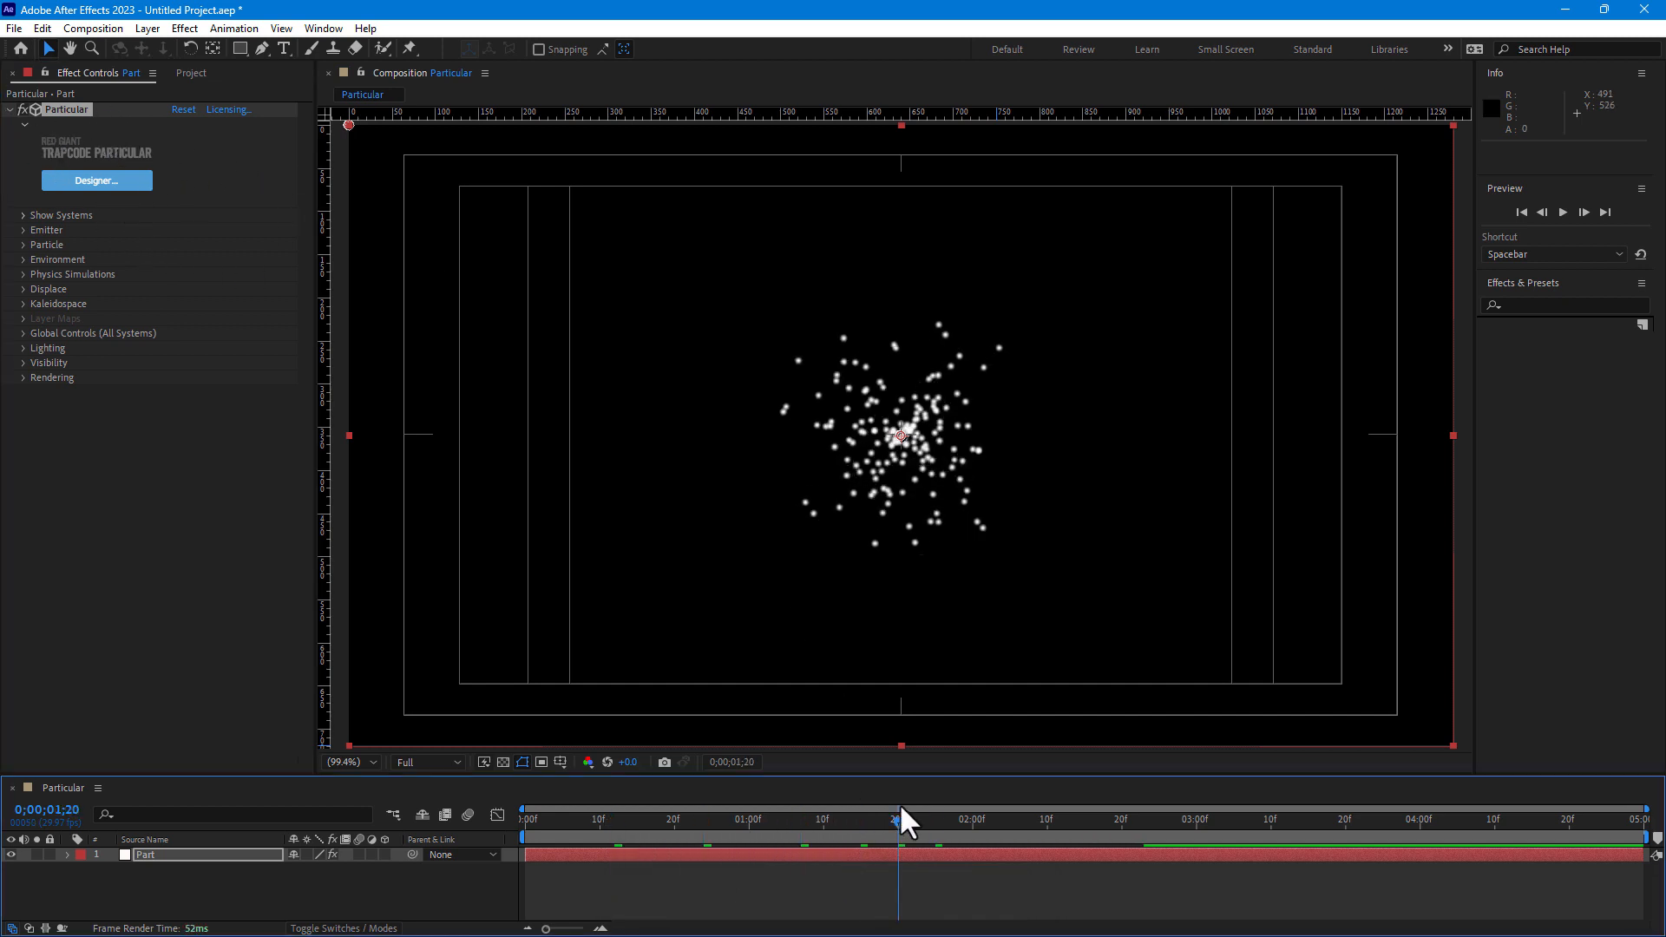
click(595, 822)
drag(657, 822, 700, 817)
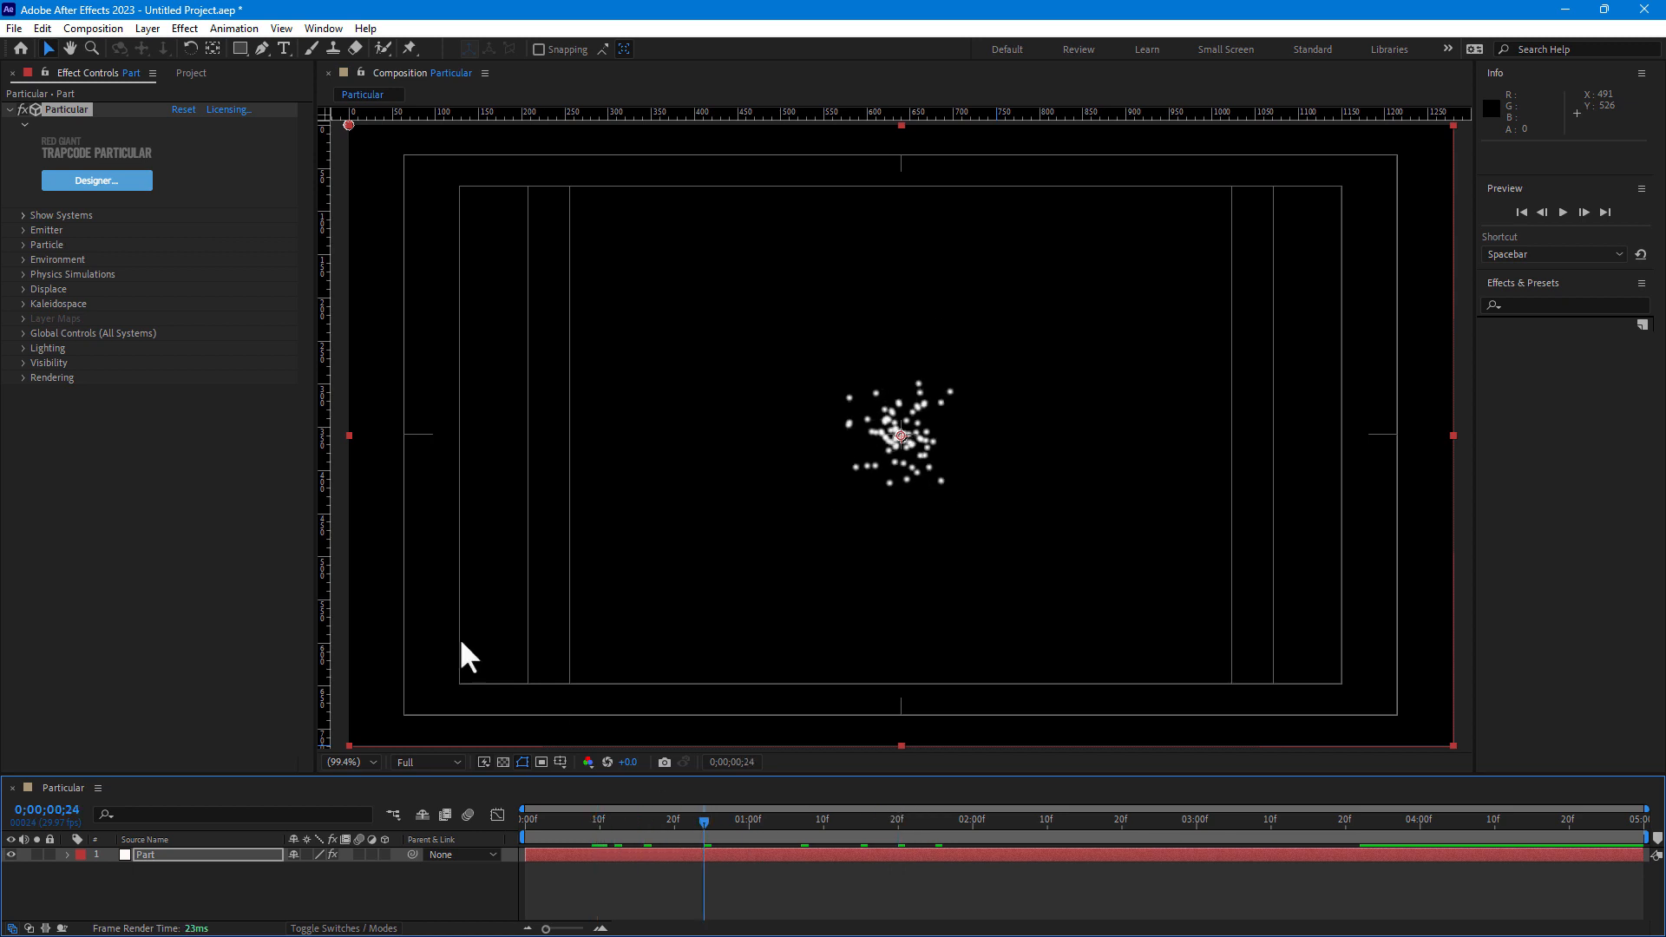
- Check the Acceleration options in Particular's Rendering settings and keep CPU selected
click(24, 377)
click(25, 377)
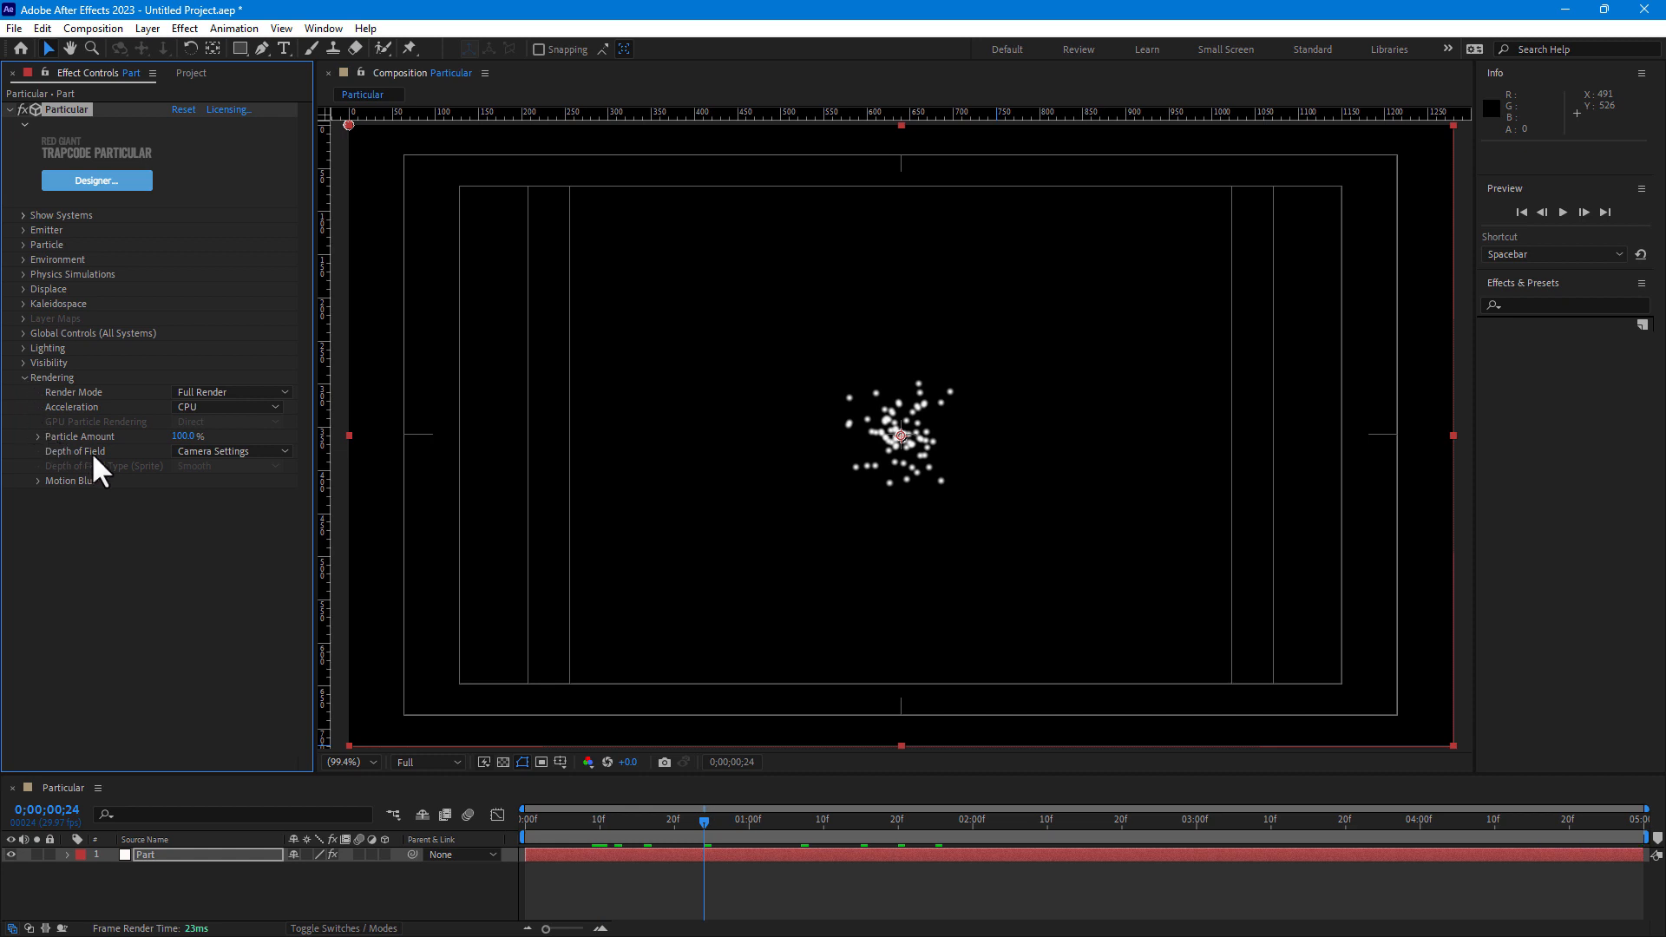
click(199, 408)
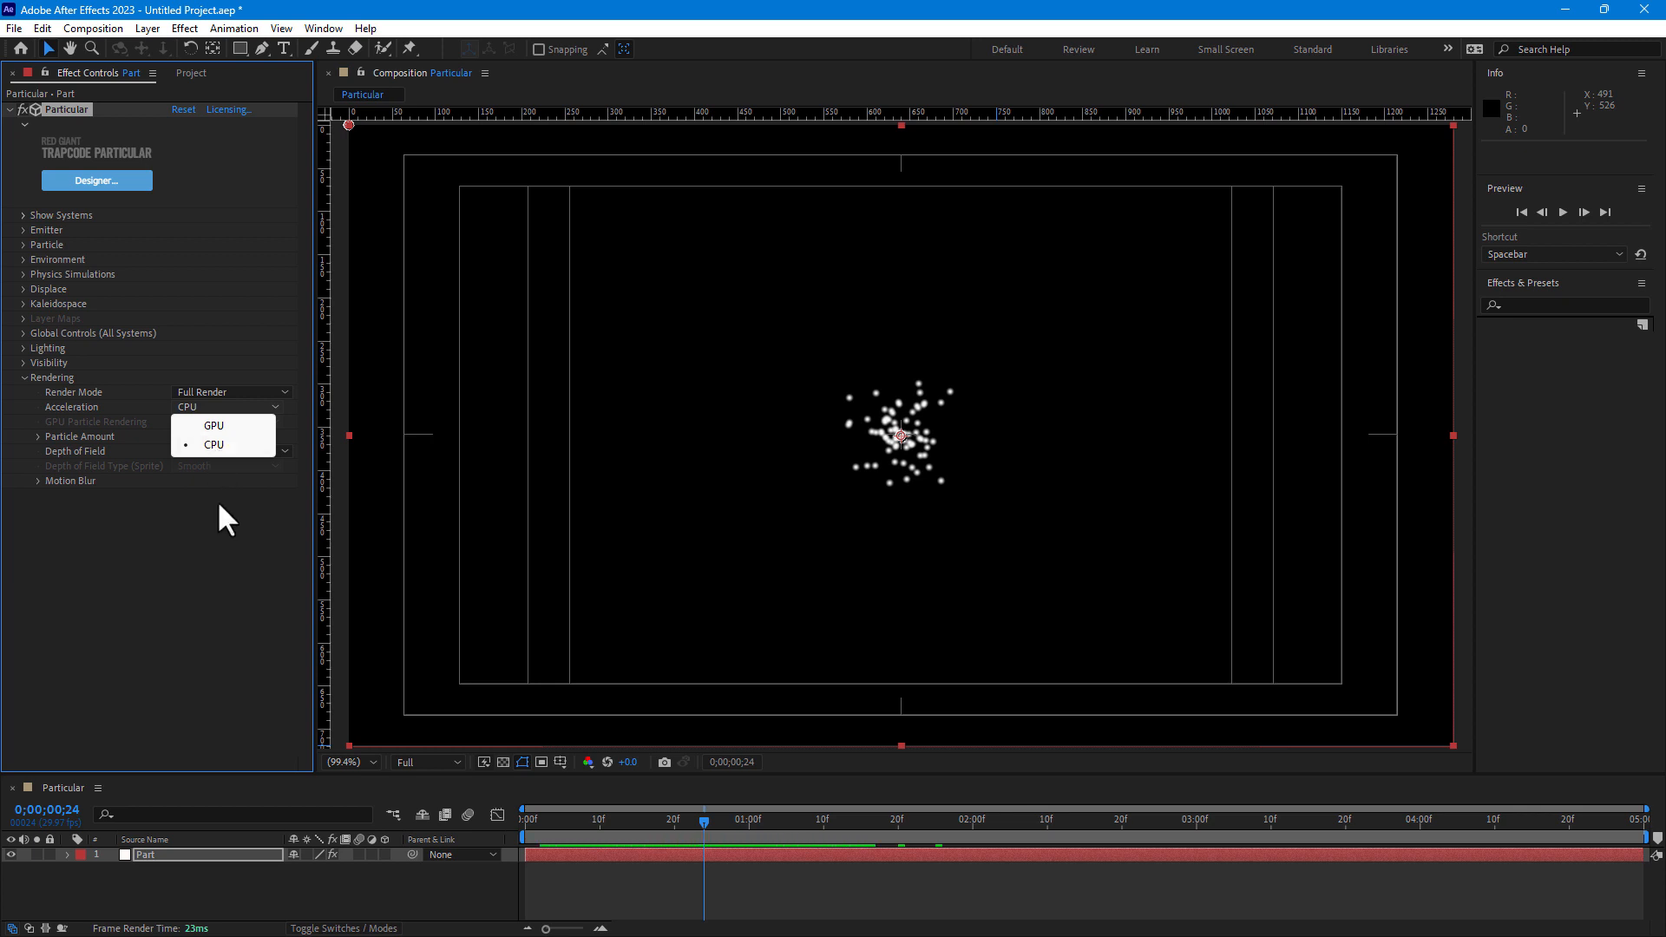
click(210, 445)
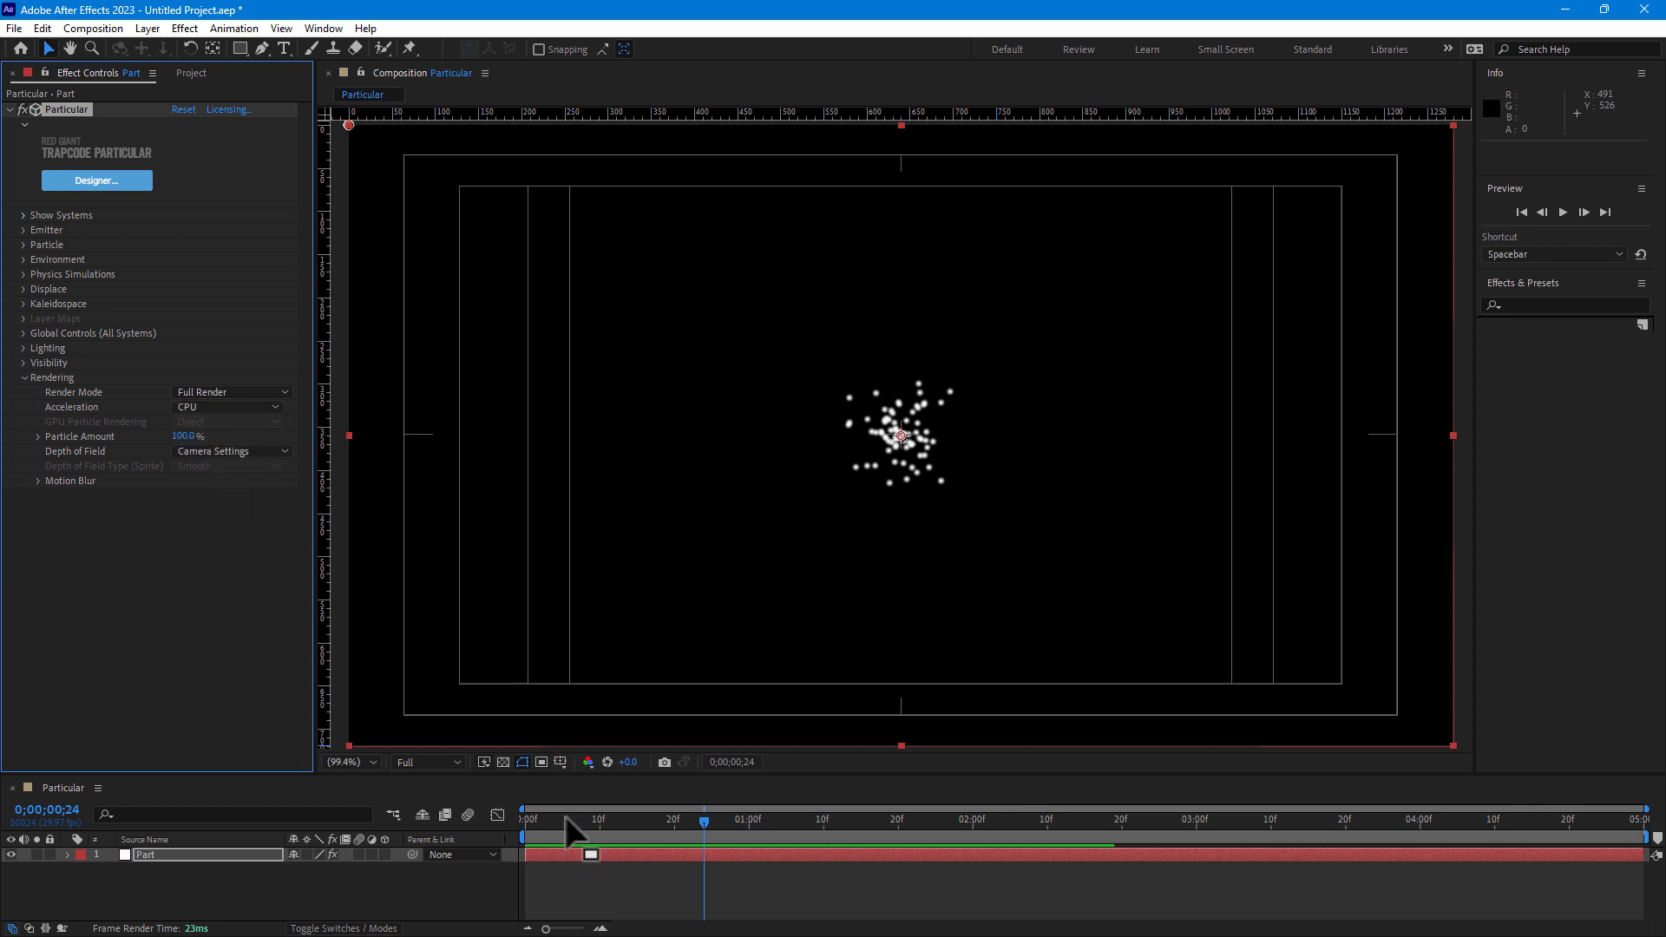
- Switch to Task Manager, examine the CPU and GPU performance graphs, and minimise it to return to After Effects
key(super)
click(149, 913)
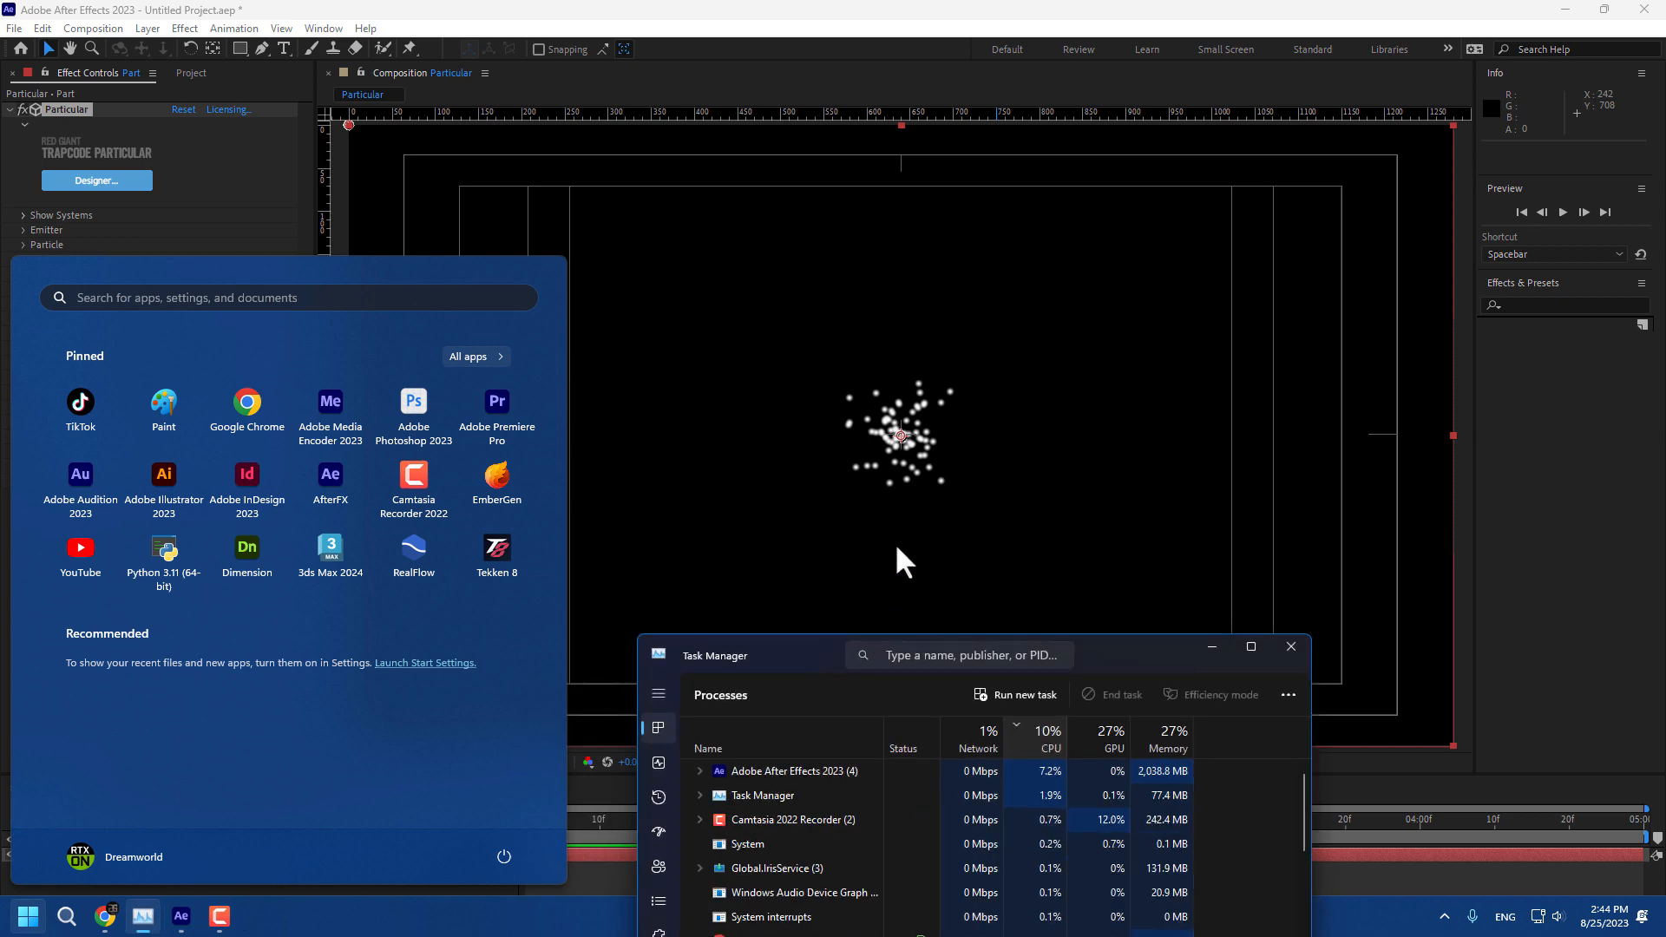
key(super)
click(659, 762)
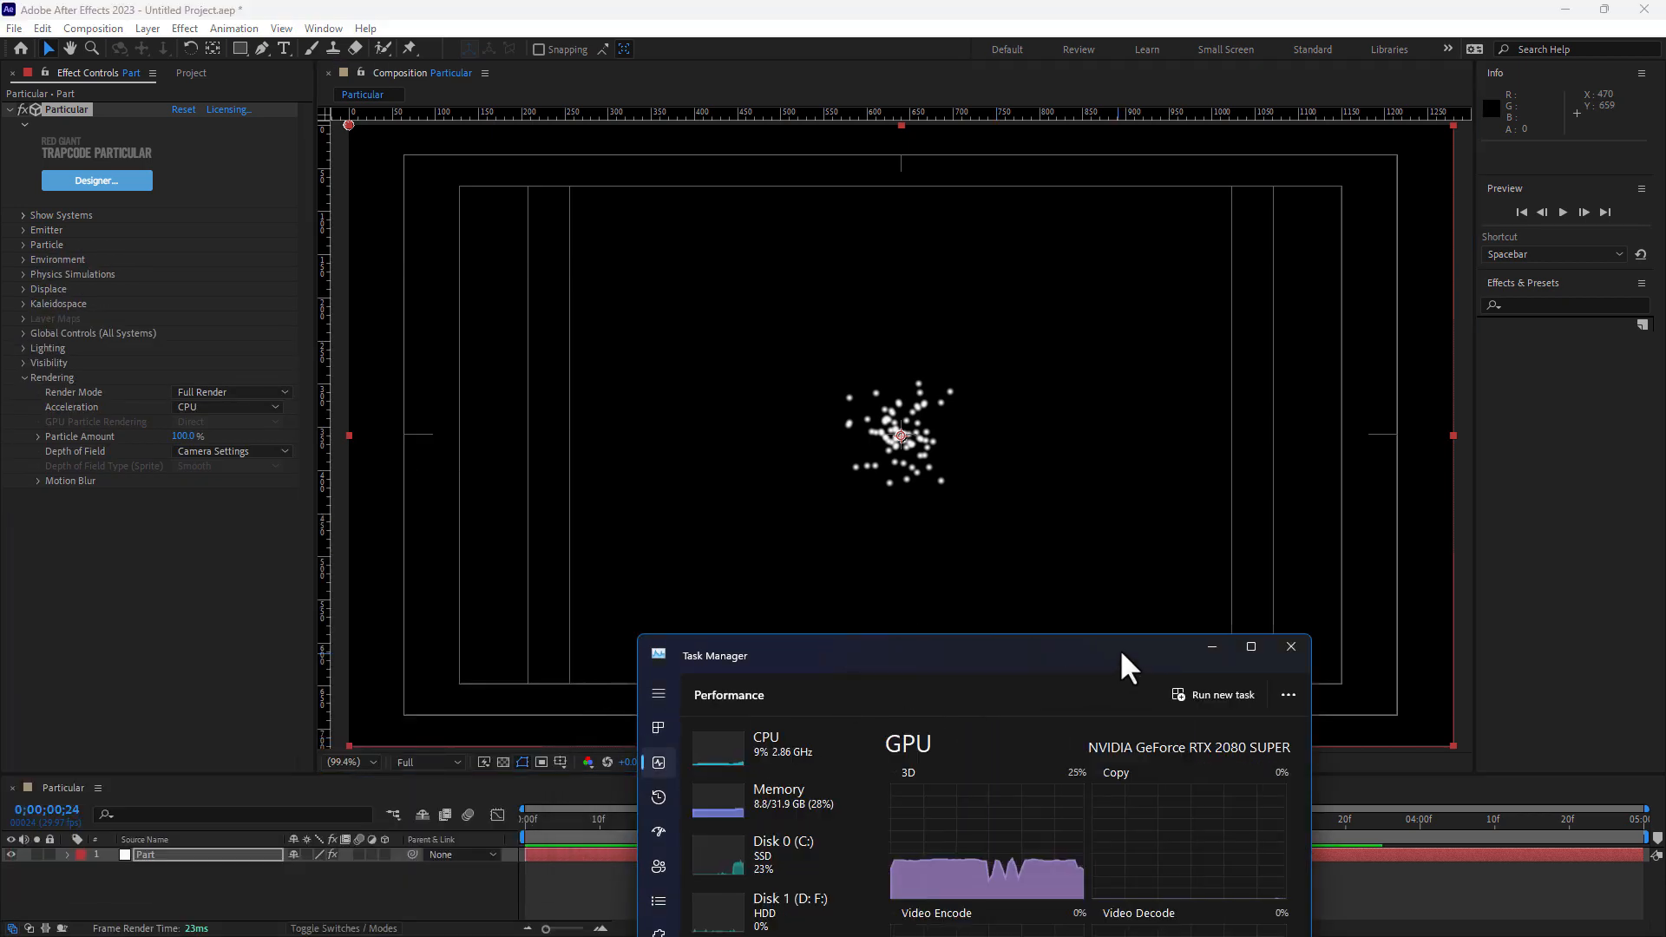
drag(1123, 654, 1002, 257)
click(647, 351)
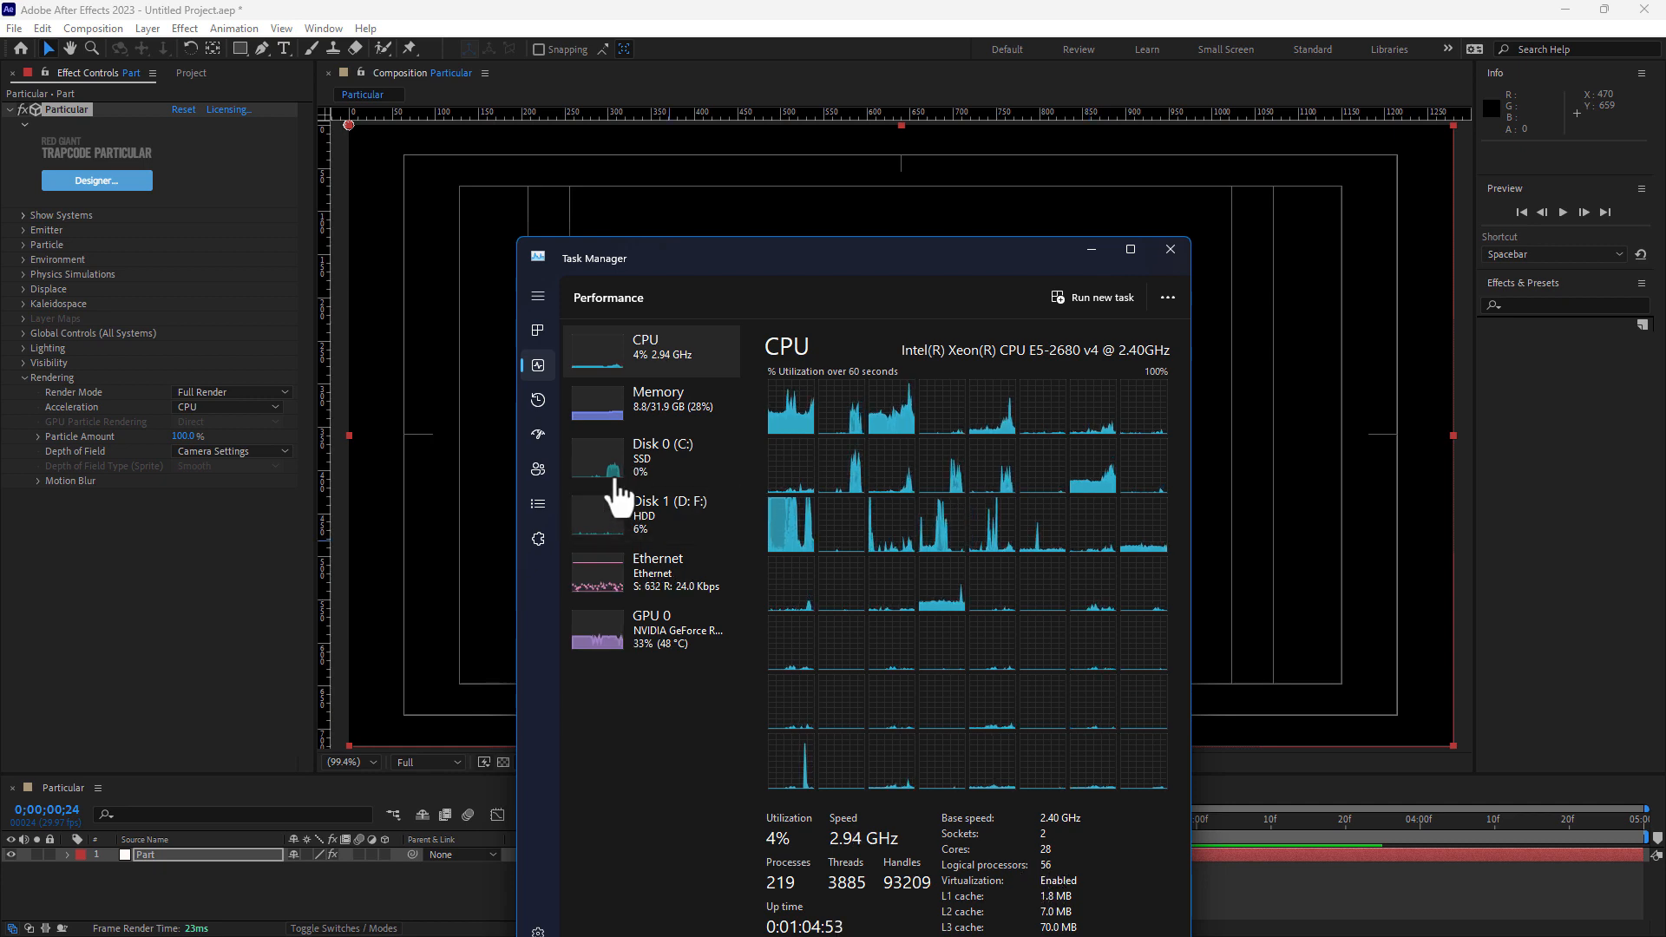
click(695, 646)
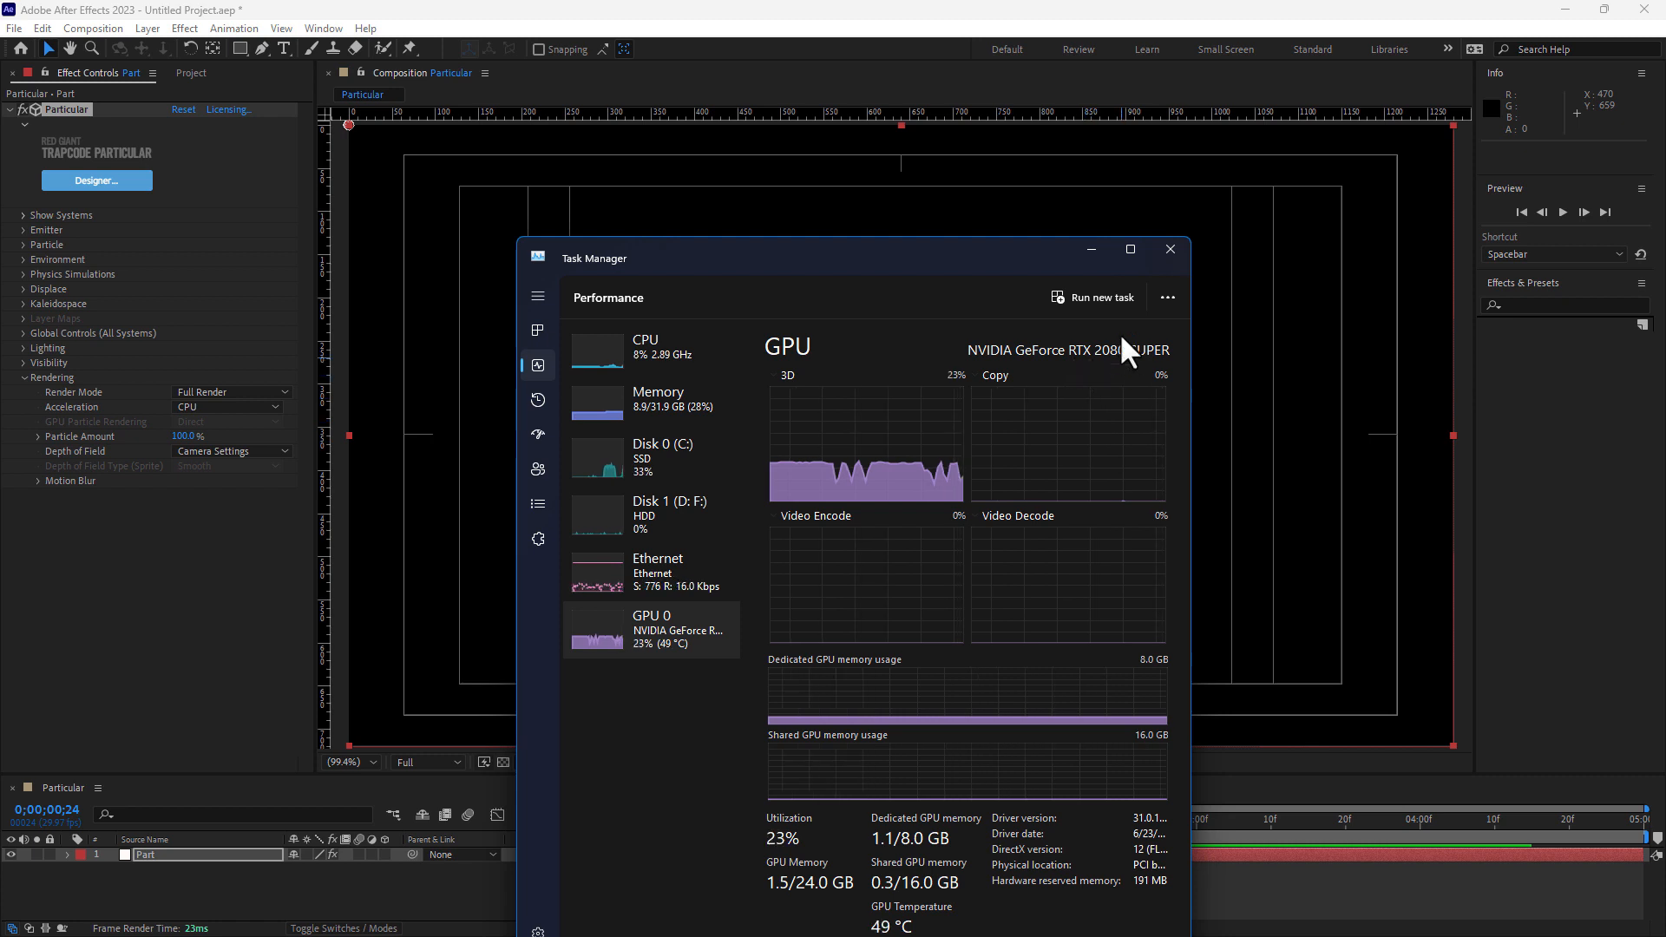
click(1092, 252)
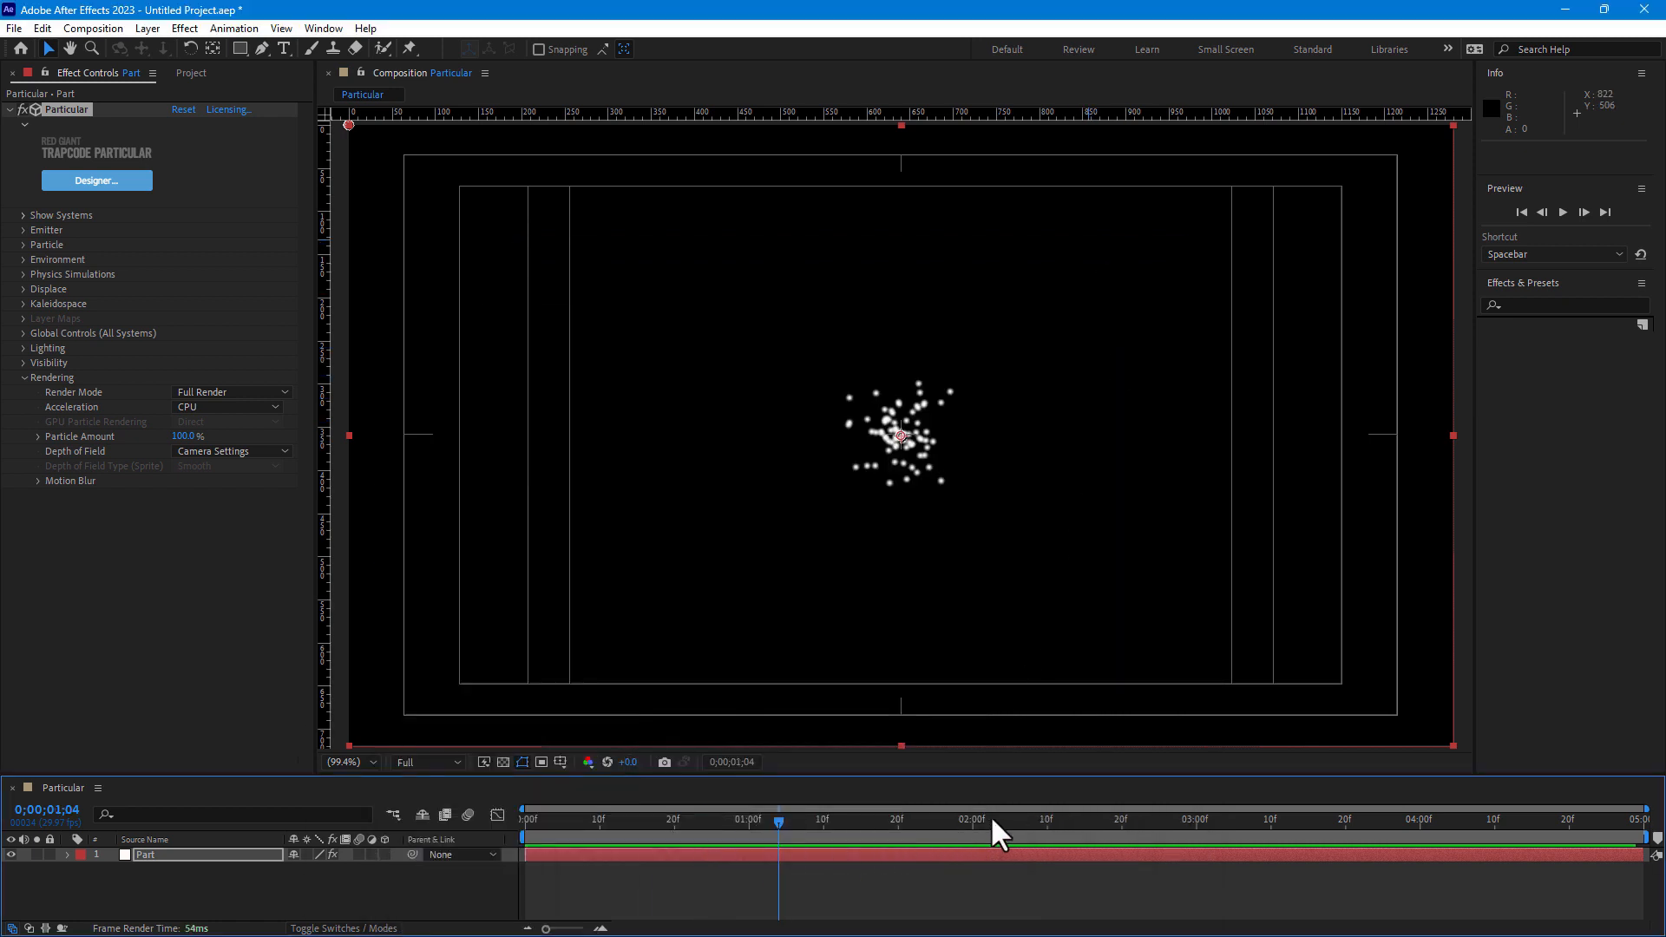
- Preview the particle animation and move the current time to 0;00;01;14
key(space)
click(889, 909)
drag(751, 822, 838, 867)
drag(955, 868, 853, 859)
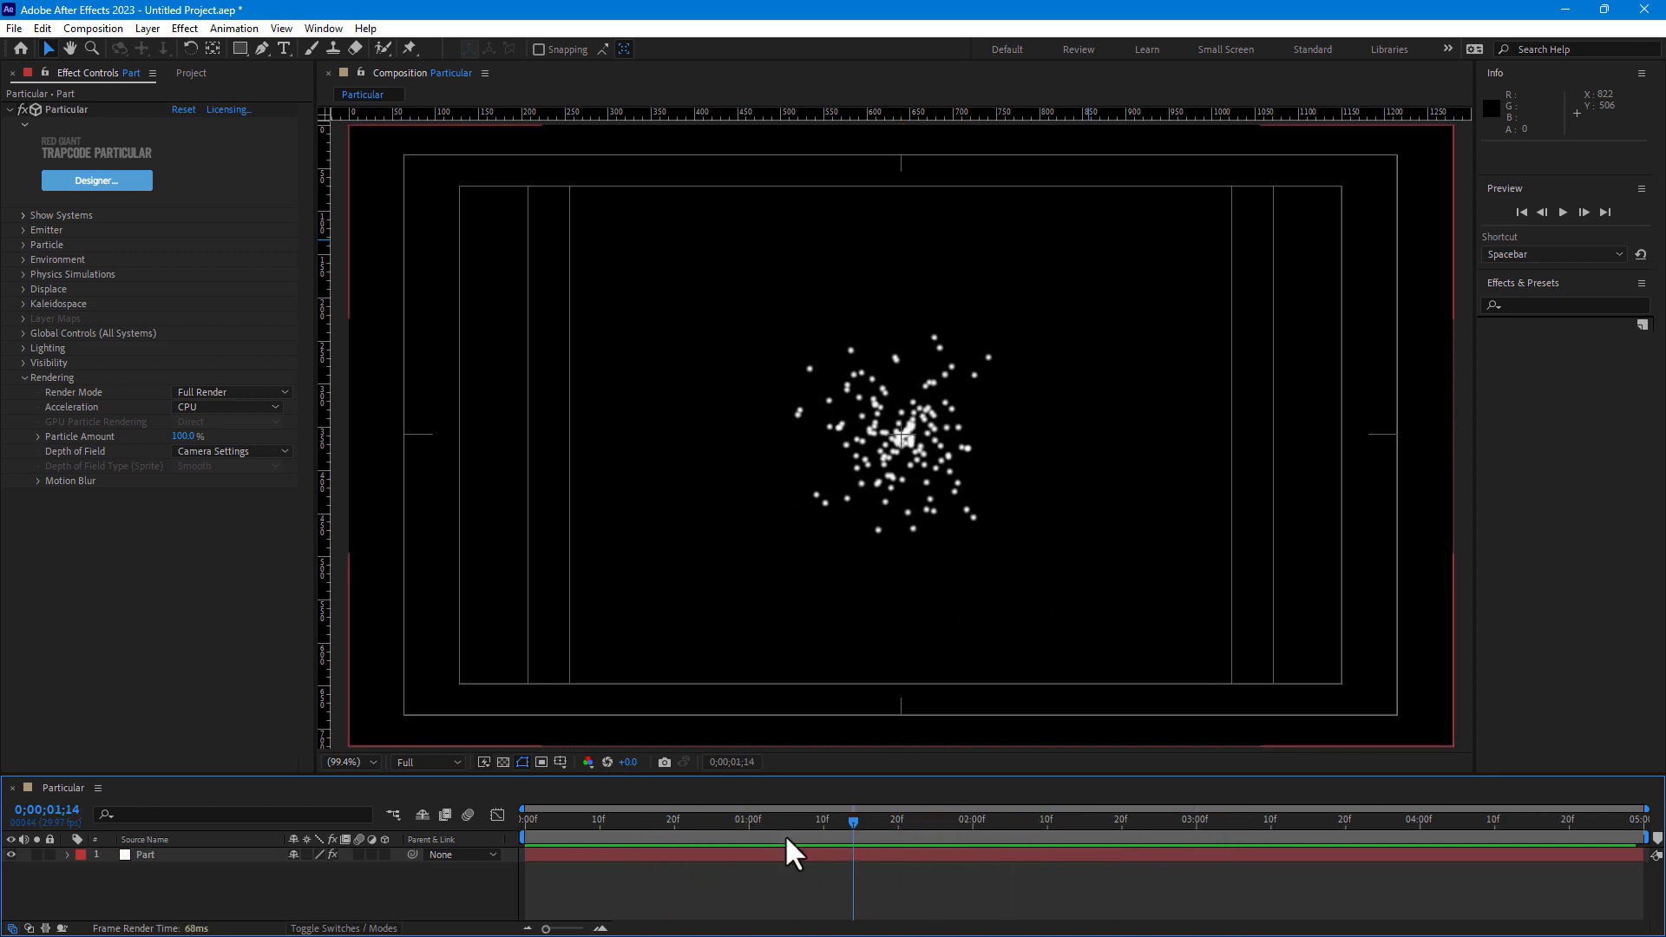
- Collapse Particular's Rendering settings and set Gravity in its Environment settings to 220
click(24, 378)
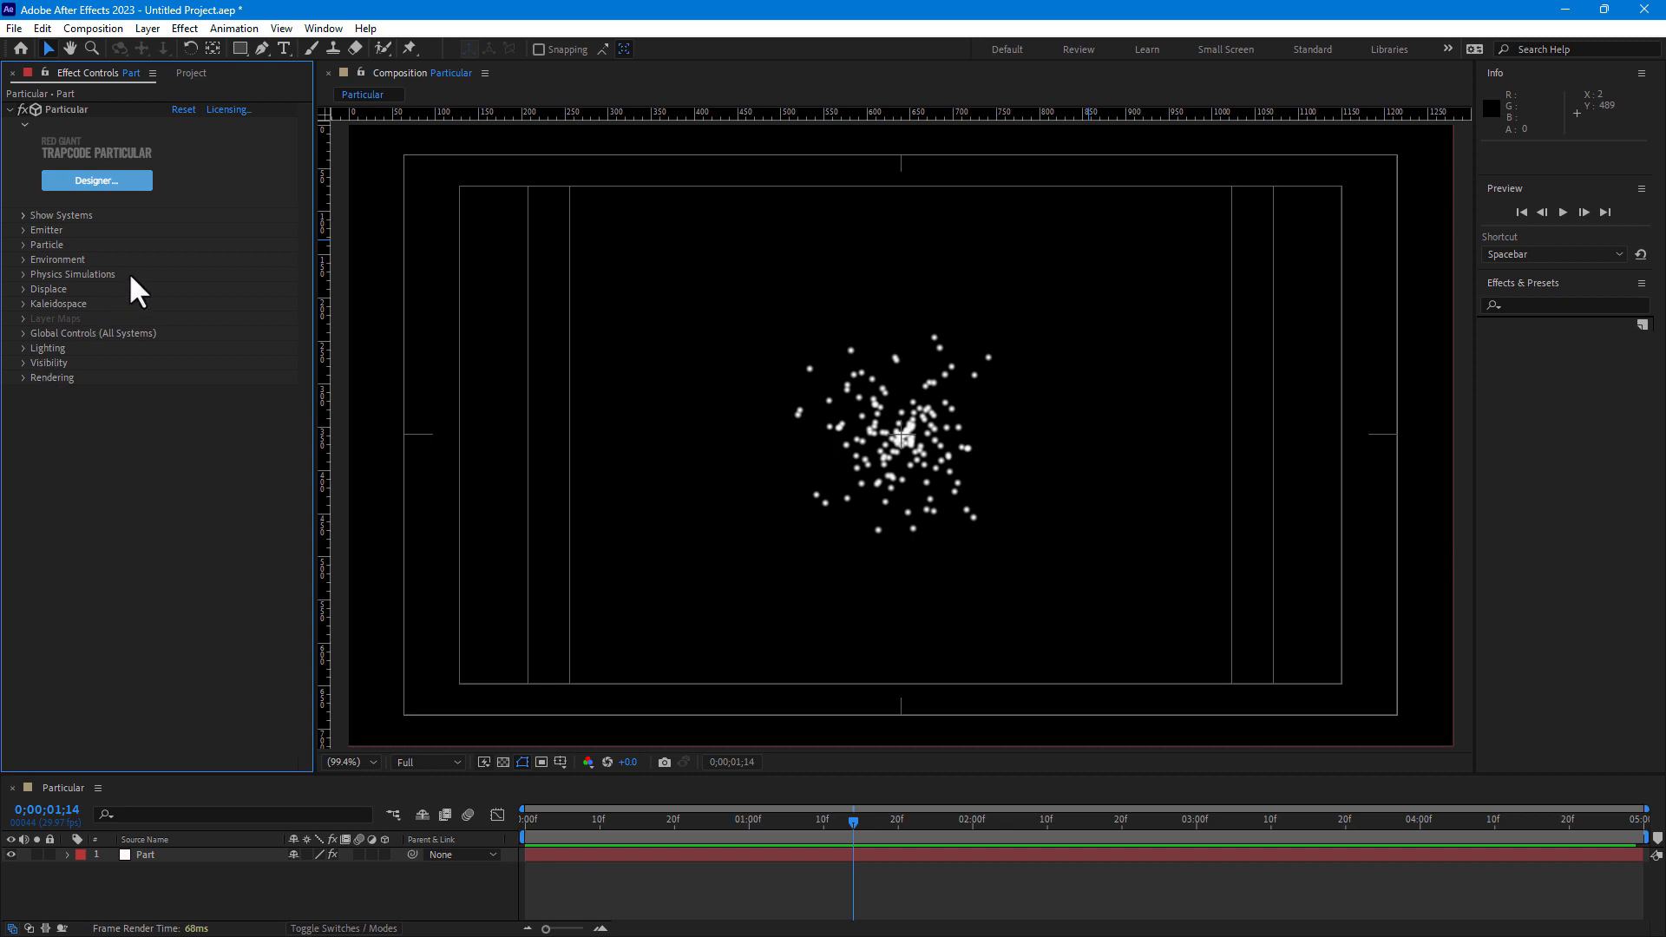
click(24, 259)
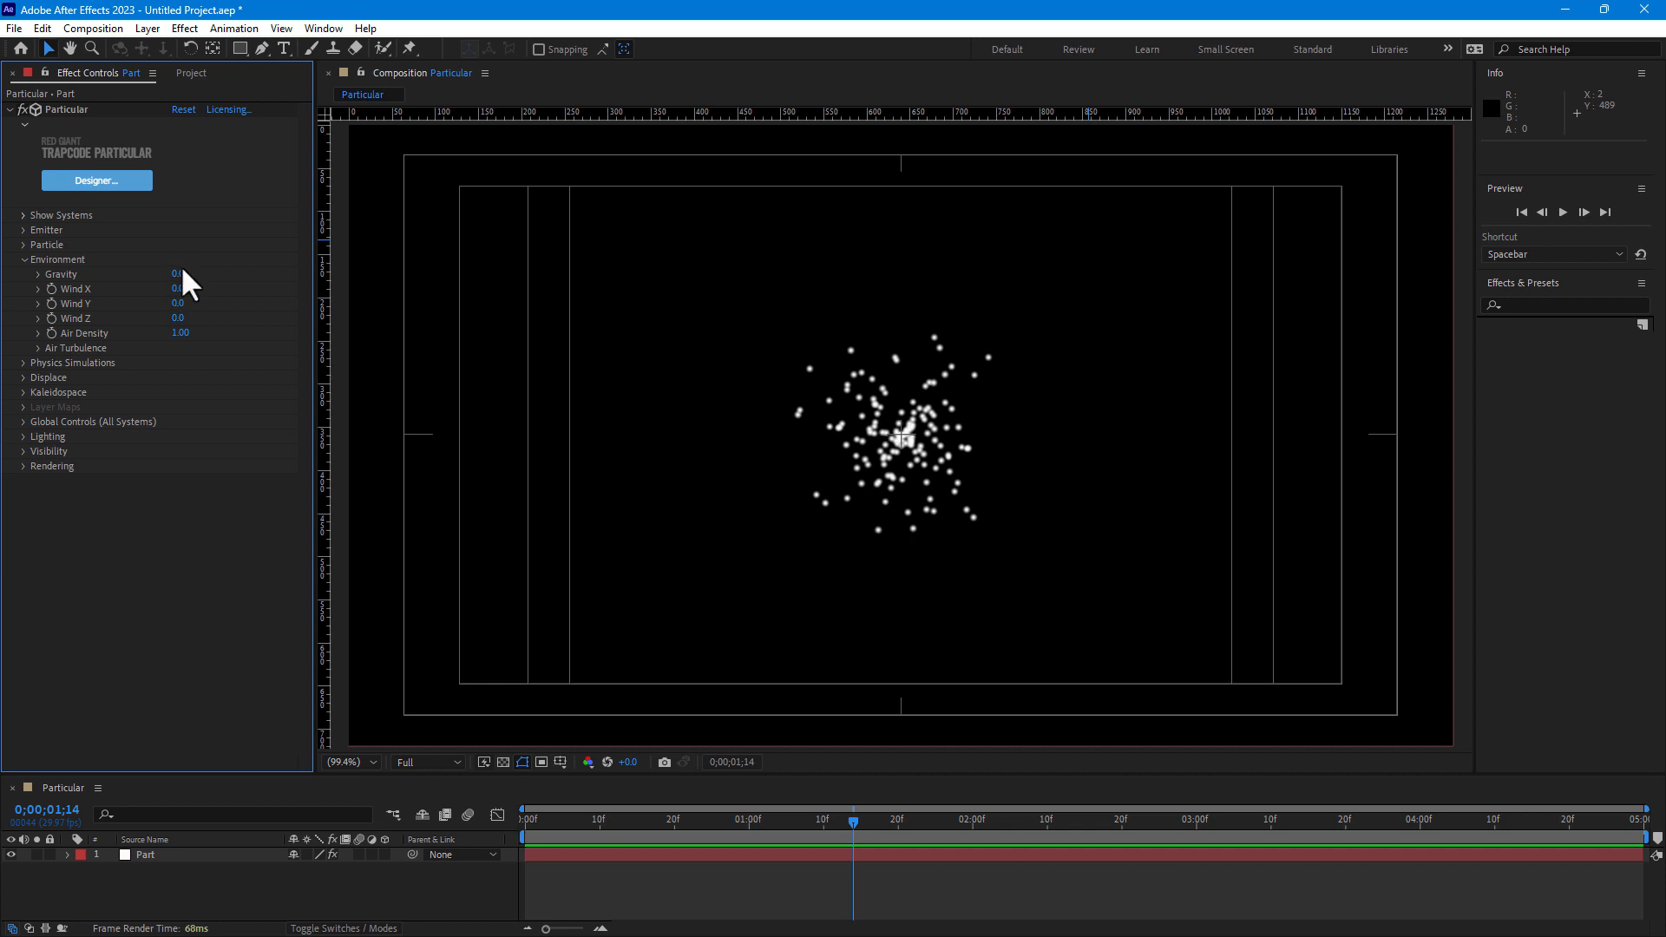
drag(181, 280, 388, 286)
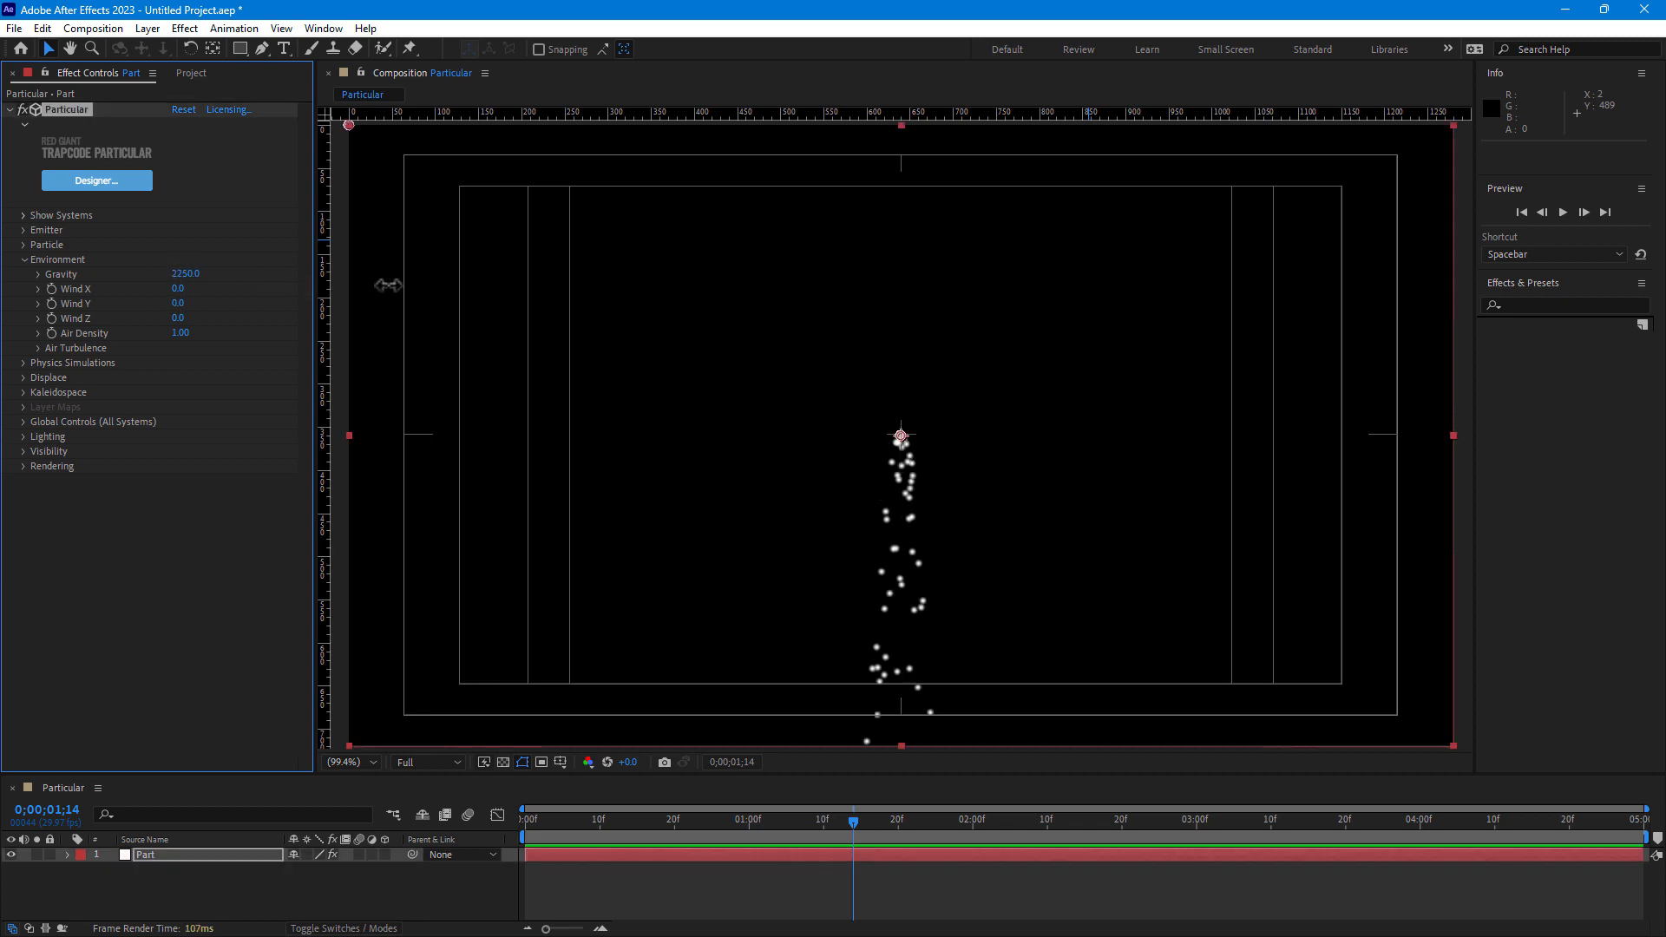
mouse_move(188, 276)
mouse_down()
mouse_move(172, 466)
mouse_move(184, 290)
mouse_up()
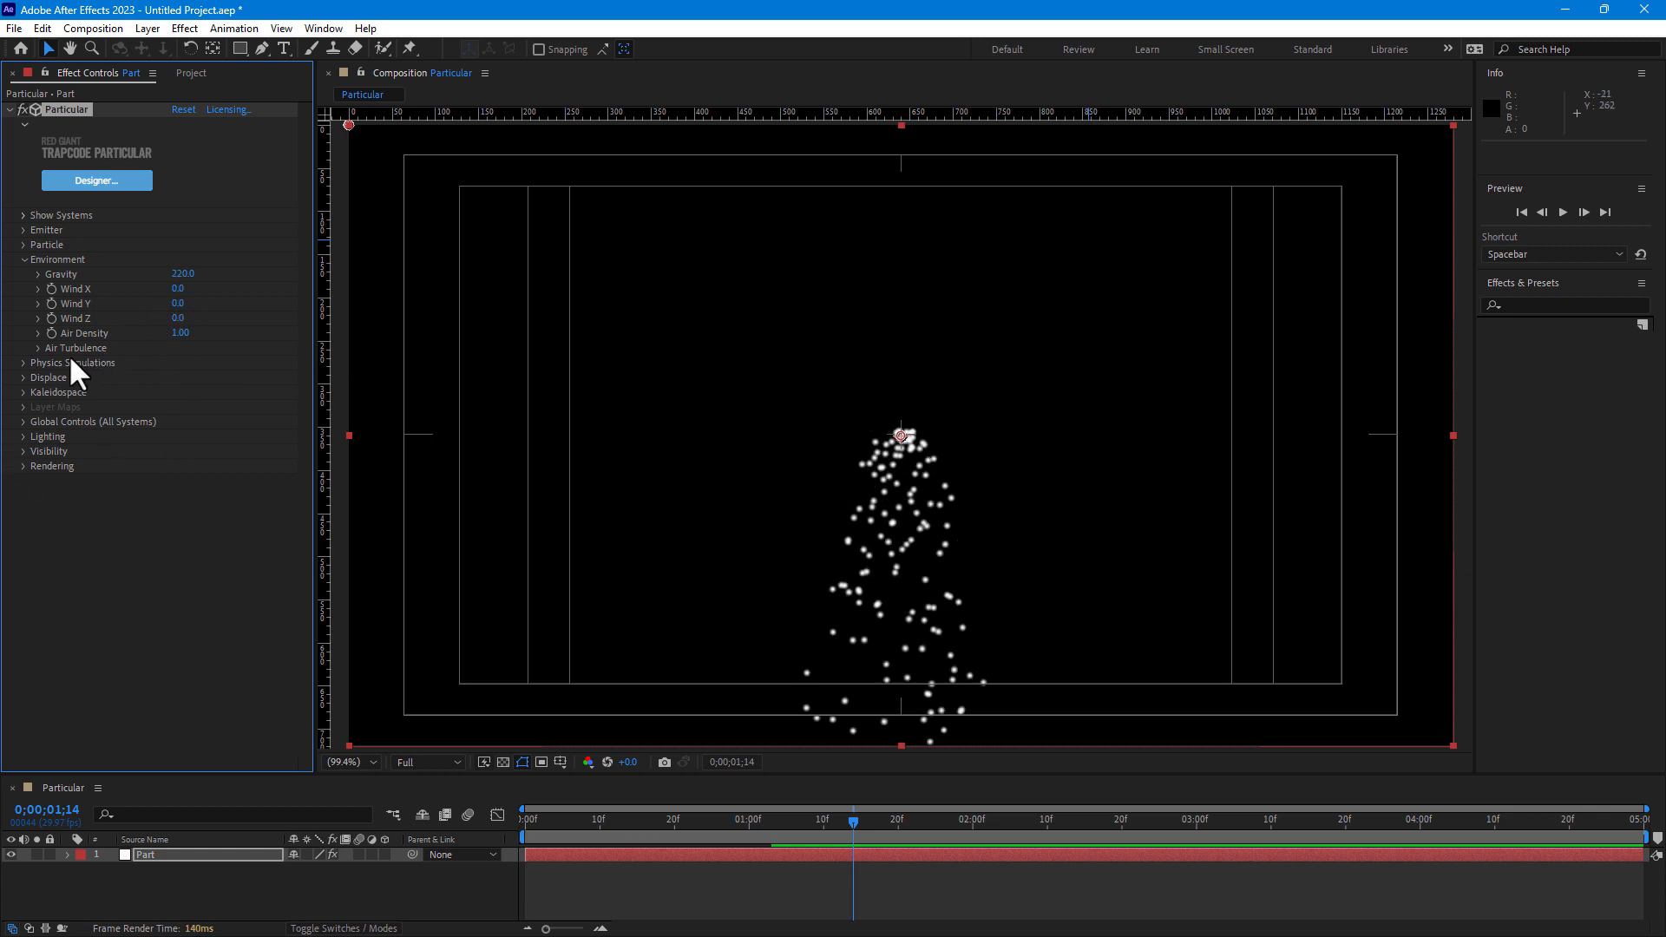
- Review Particular's Physics Simulations, Displace and Kaleidospace settings, and collapse them together with Environment
click(23, 363)
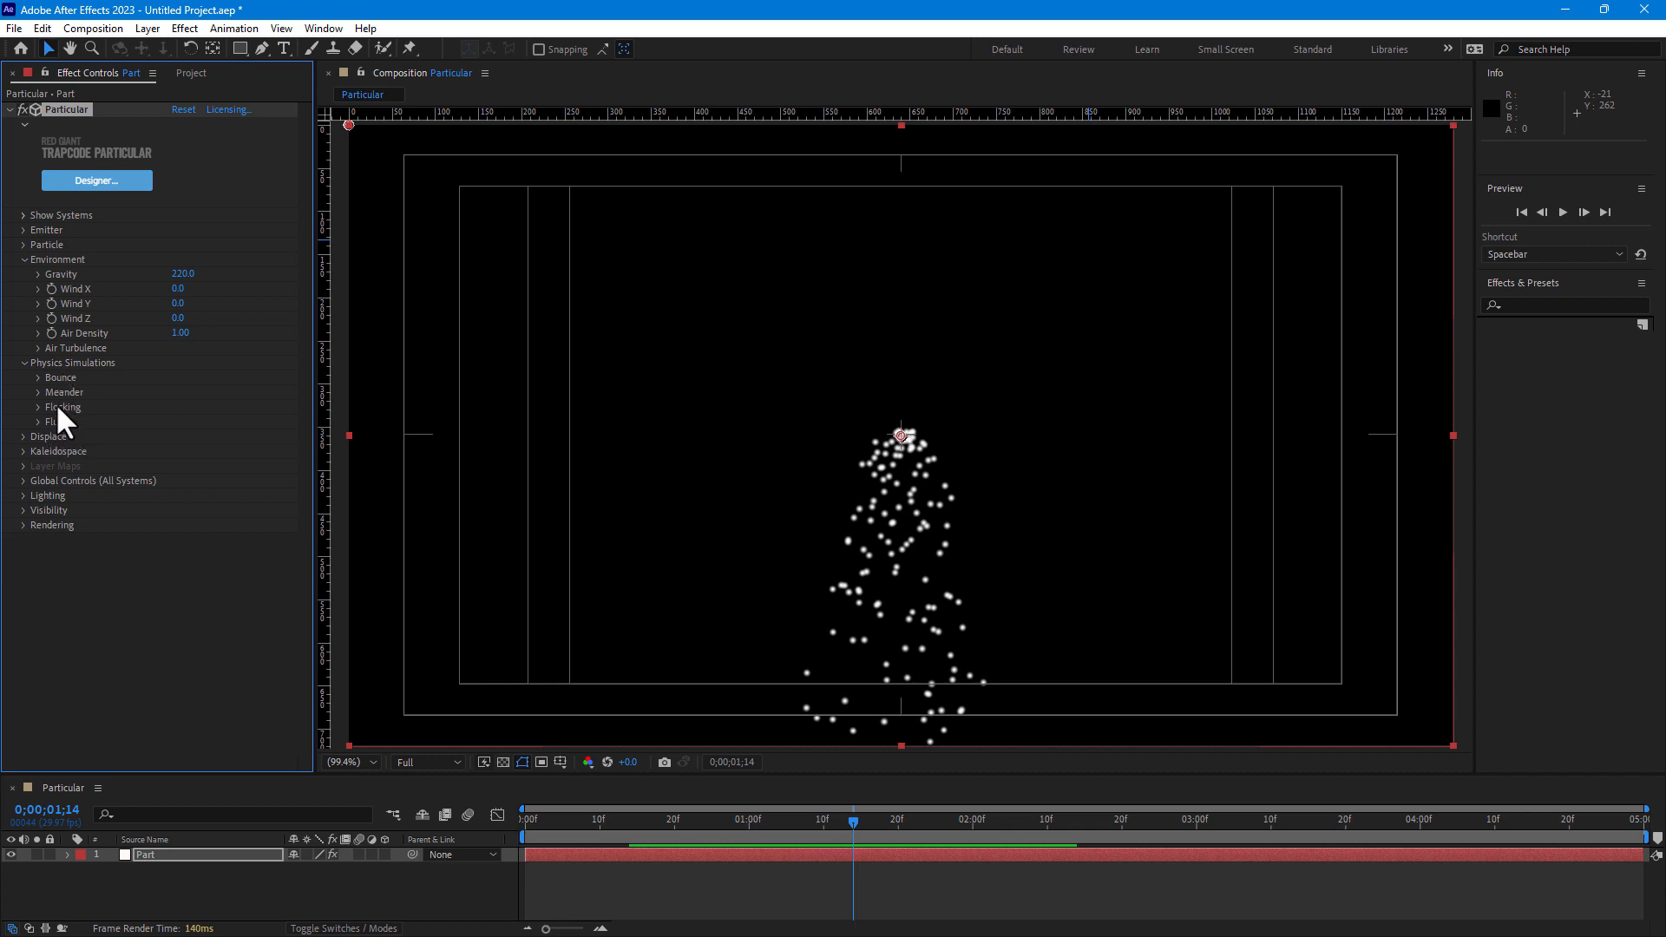
click(22, 436)
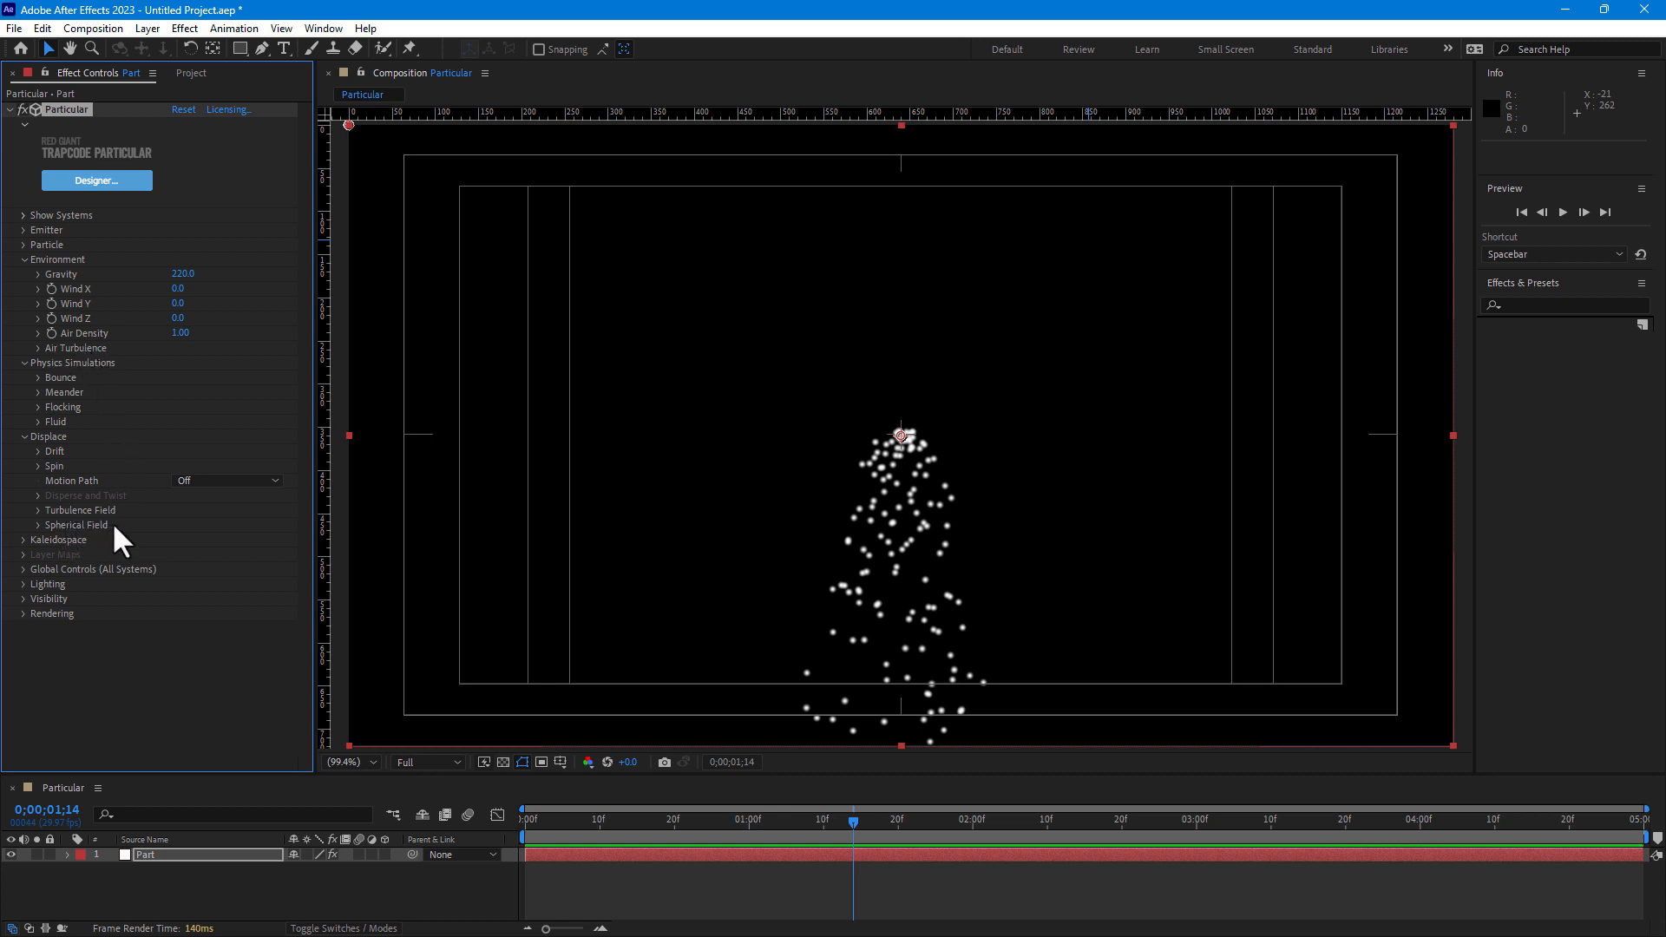
click(24, 436)
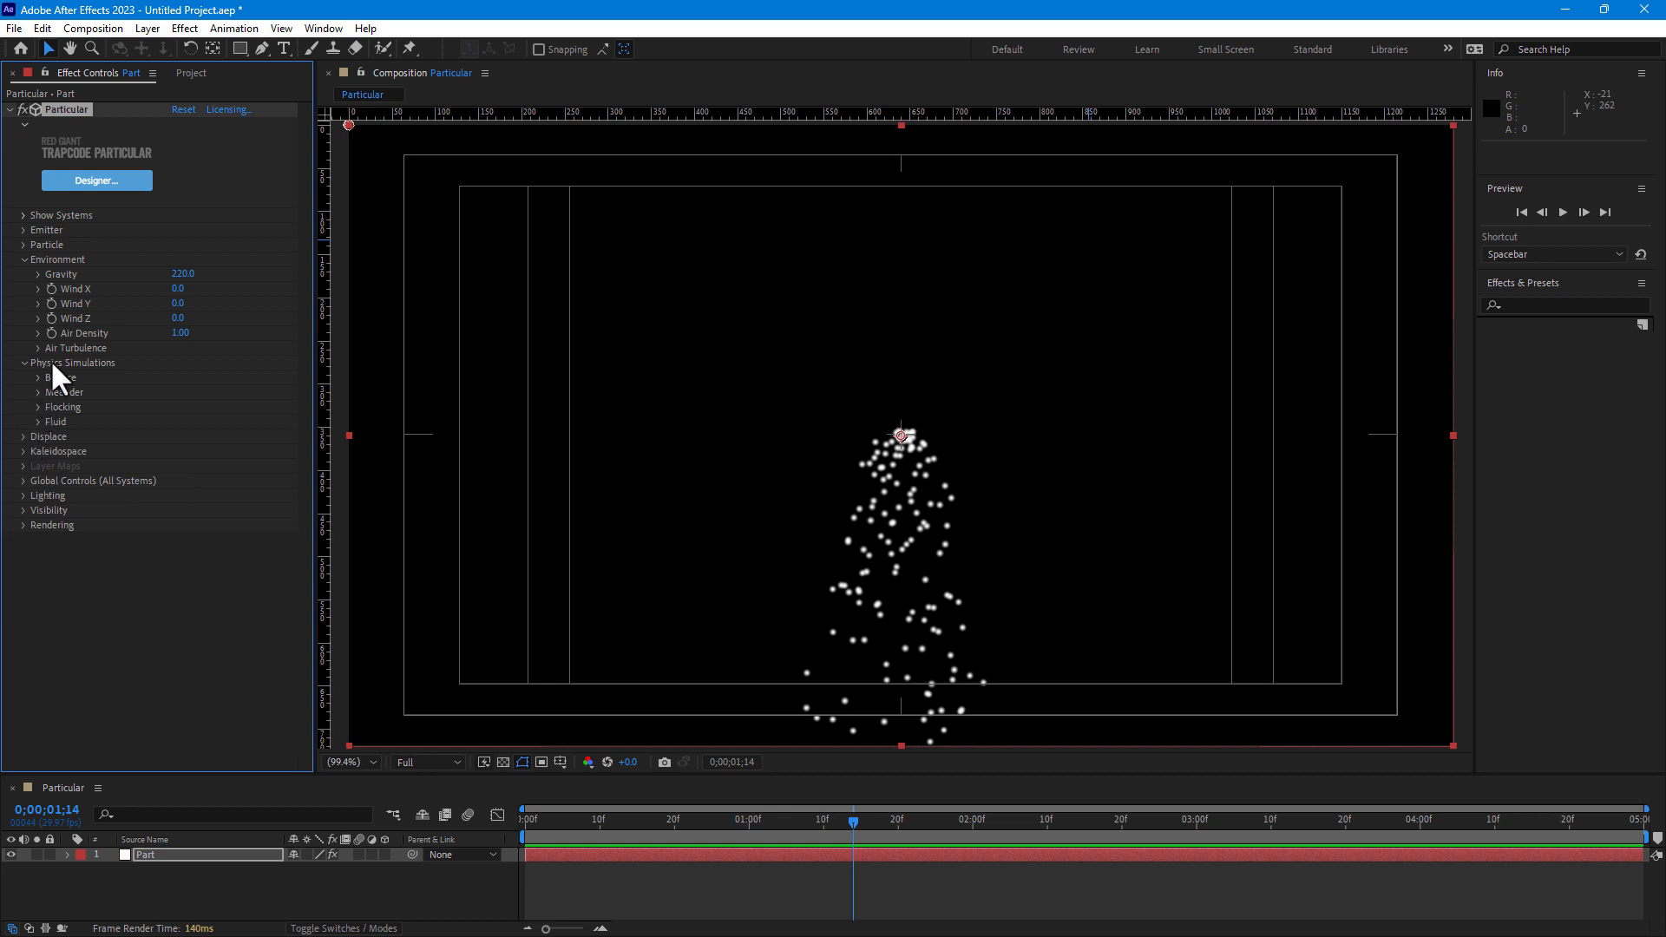
click(24, 451)
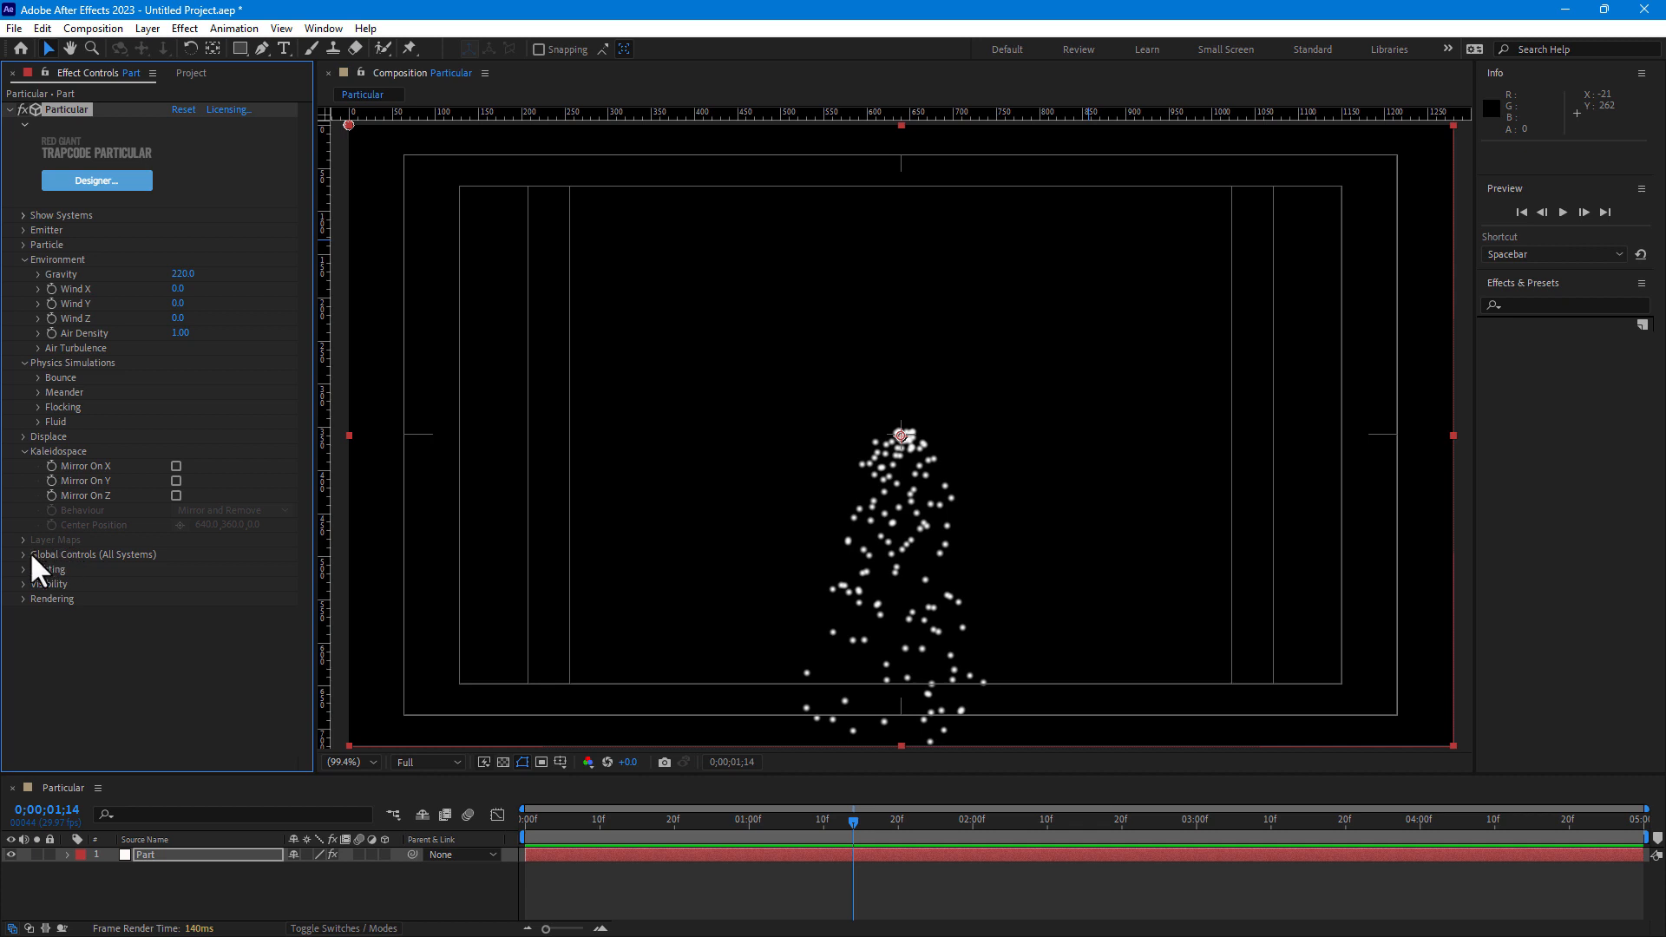
click(23, 451)
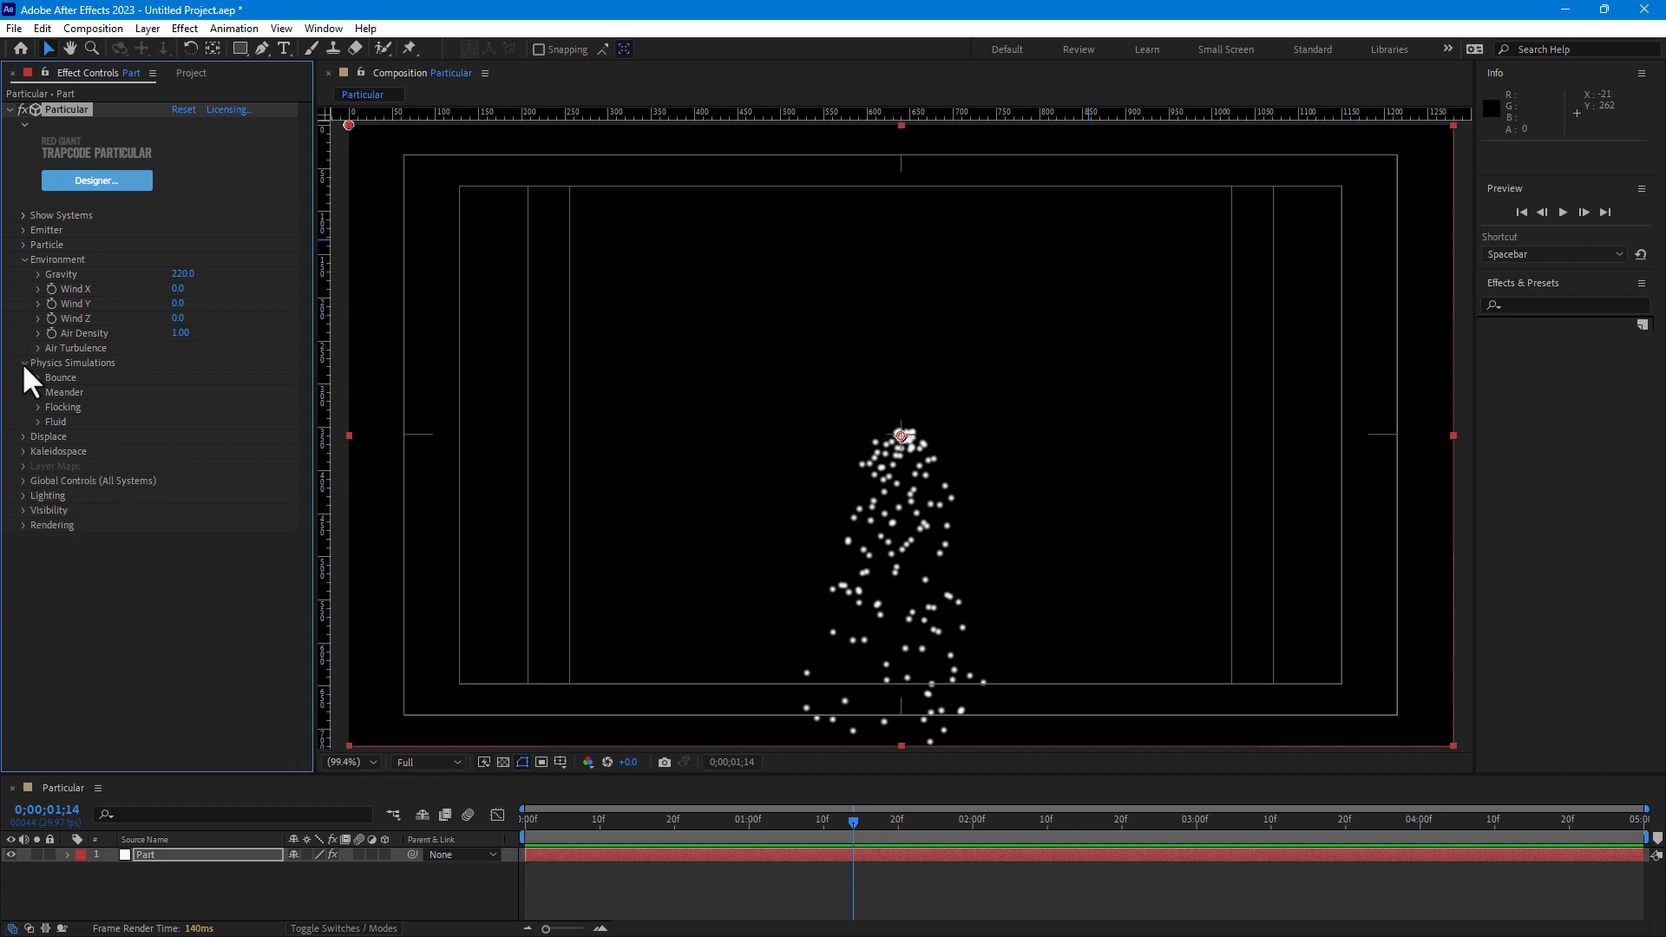
click(23, 362)
click(24, 260)
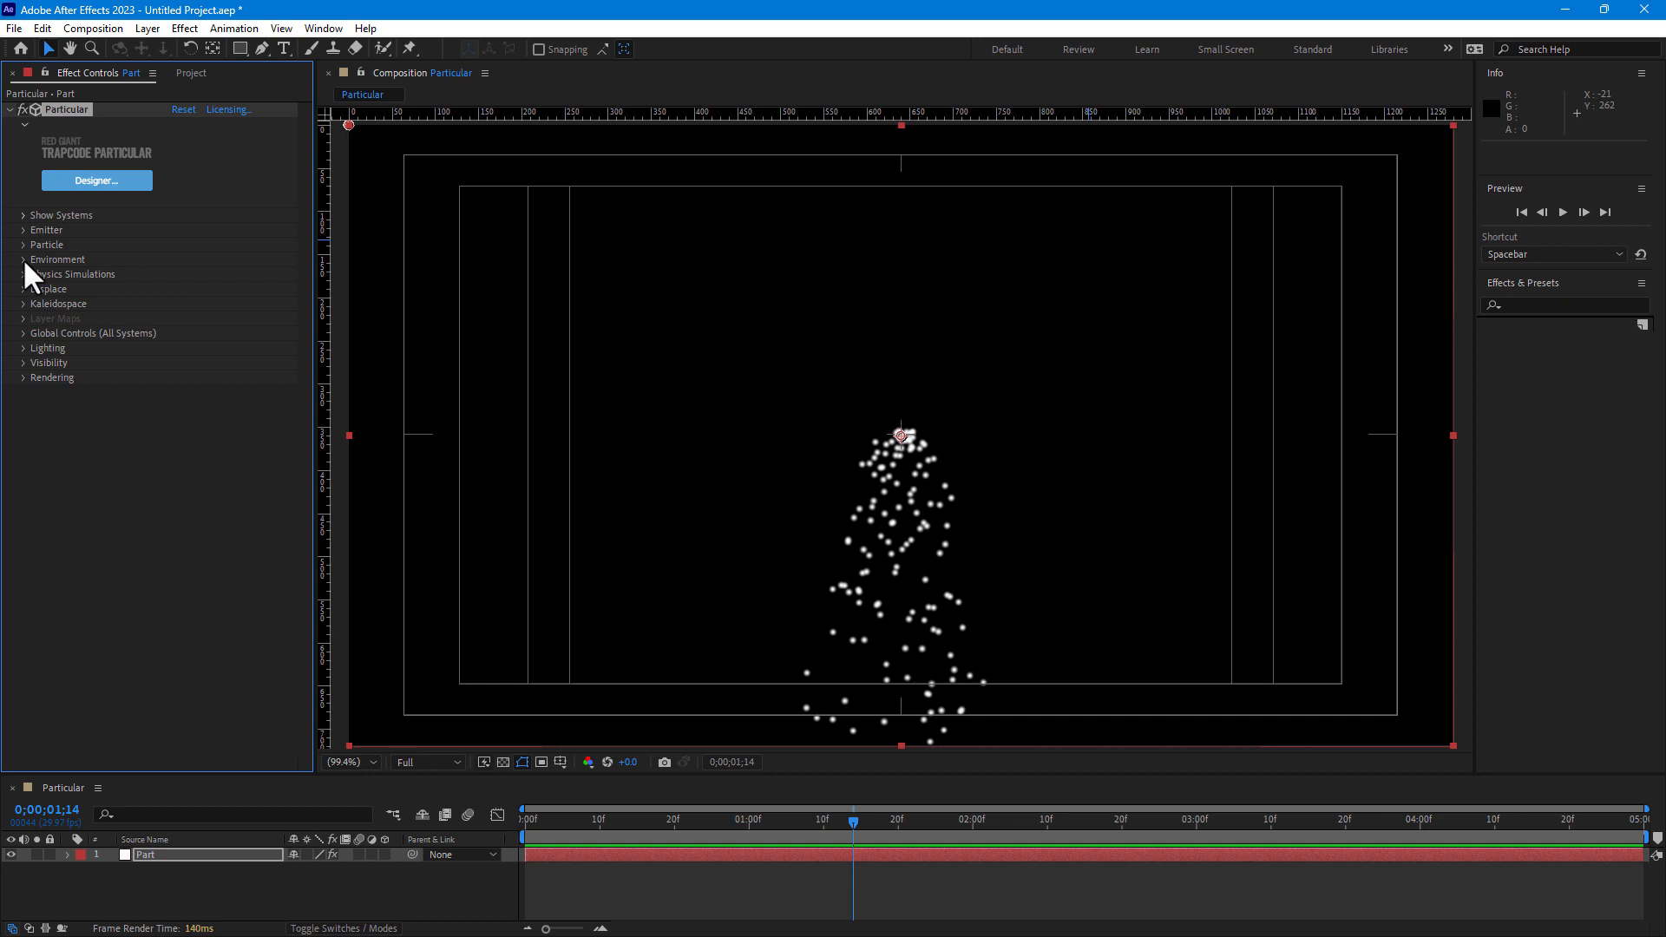
- Expand and examine Particular's Show Systems and Emitter settings
click(23, 215)
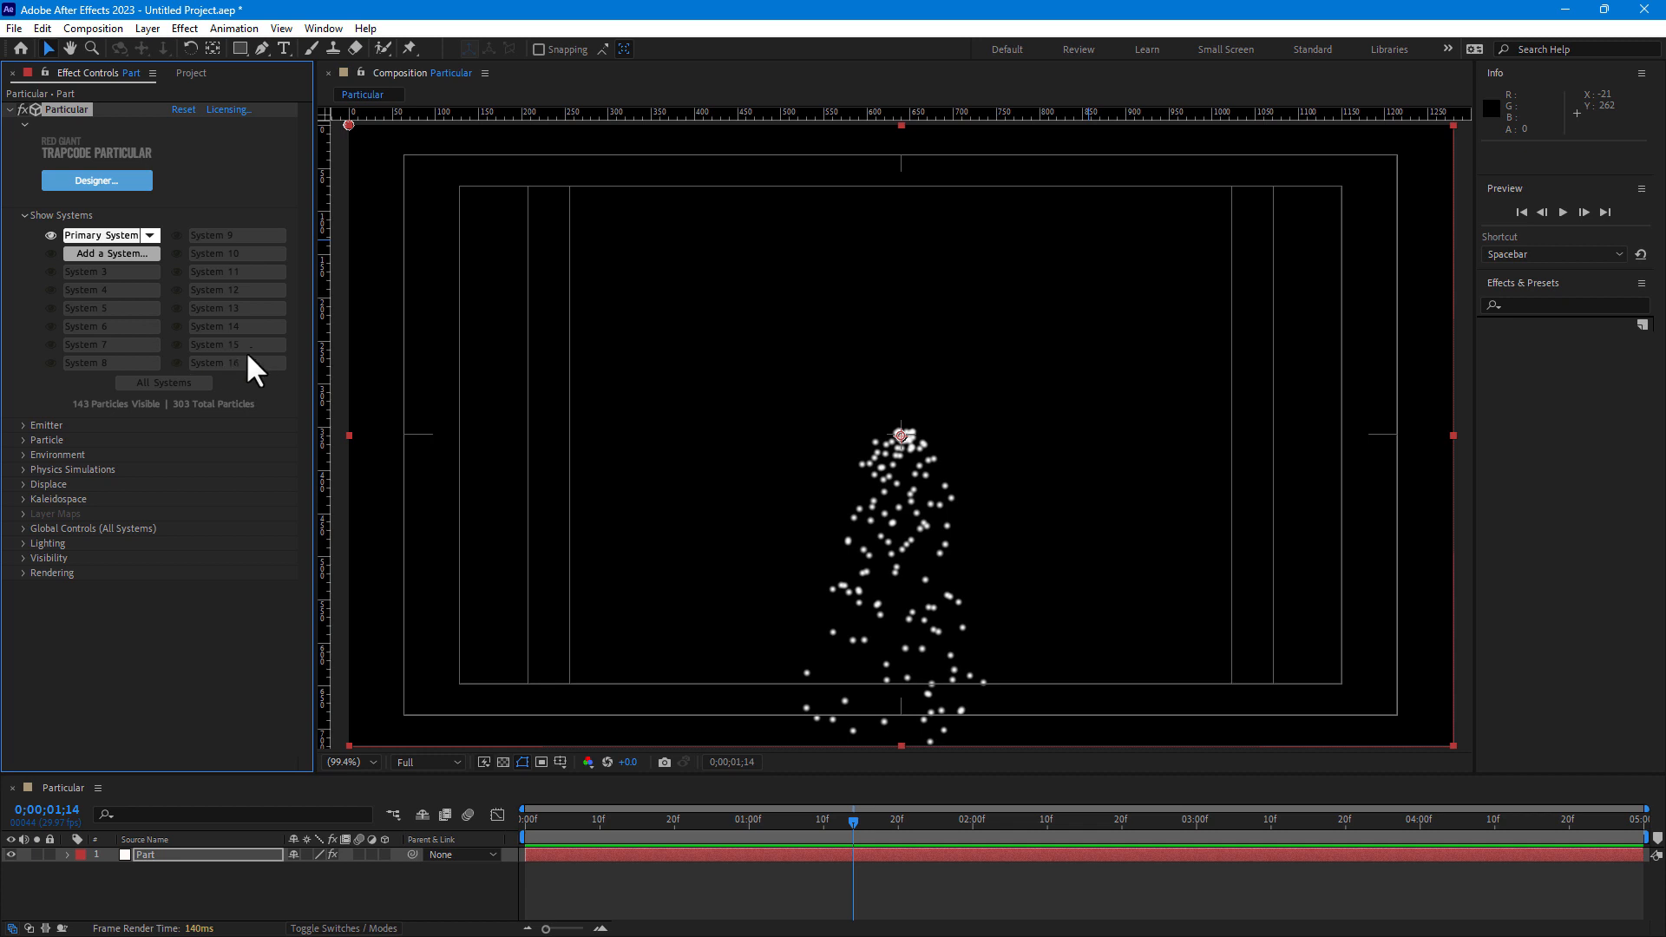
click(23, 425)
scroll(19, 422, down, 1)
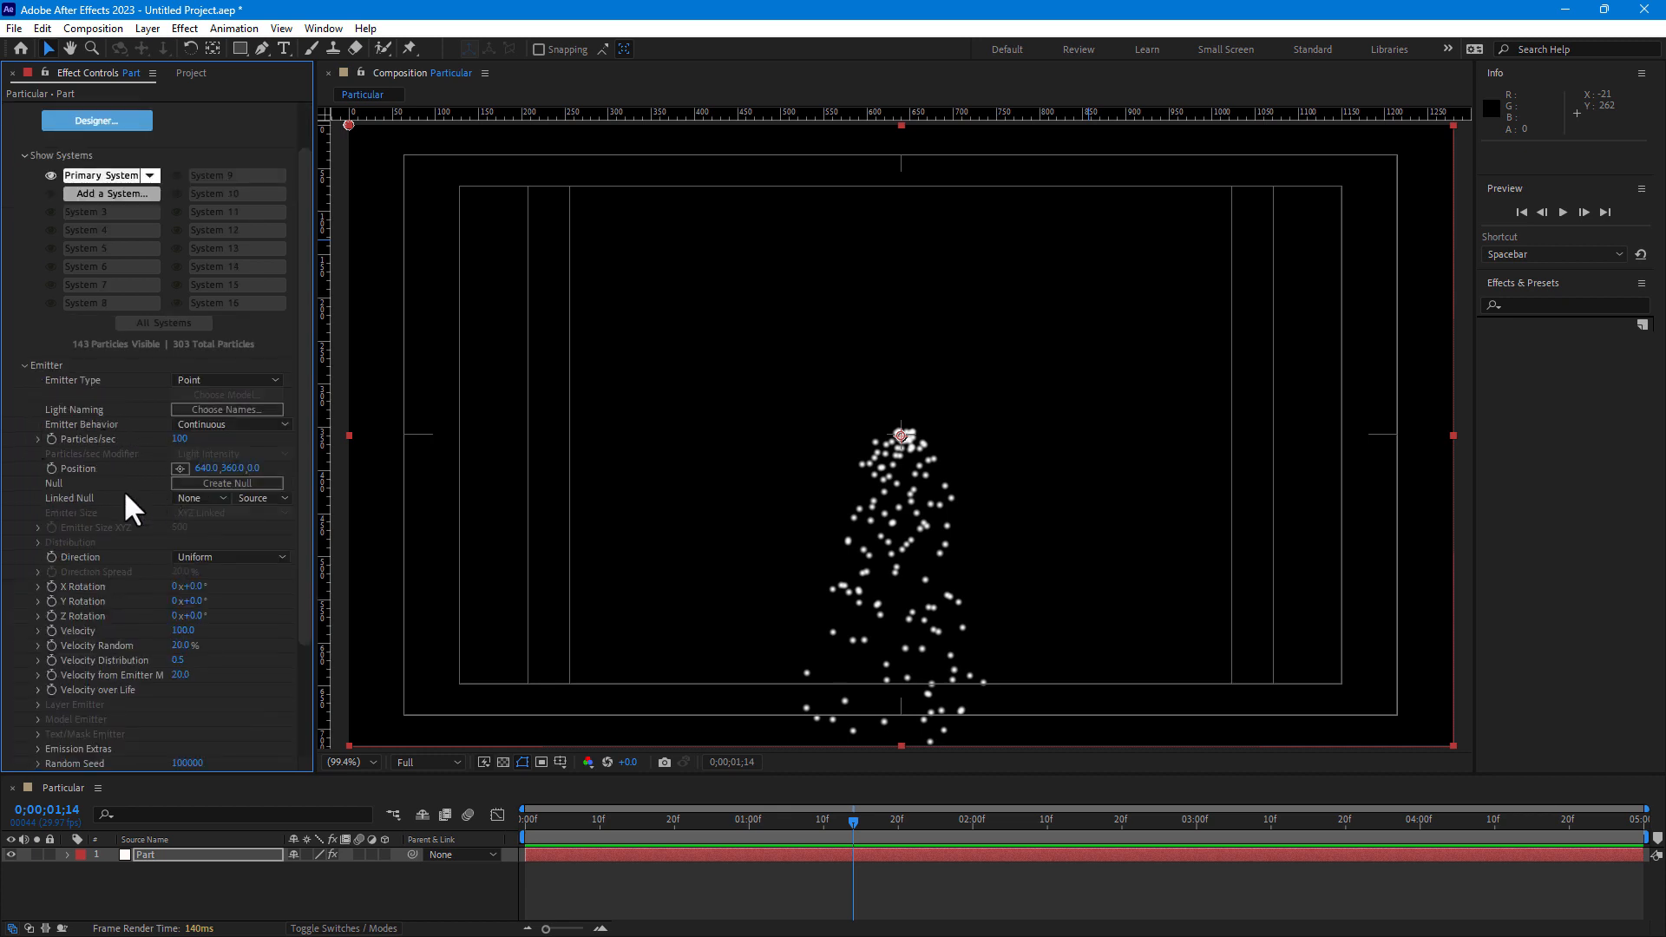
drag(310, 389, 303, 555)
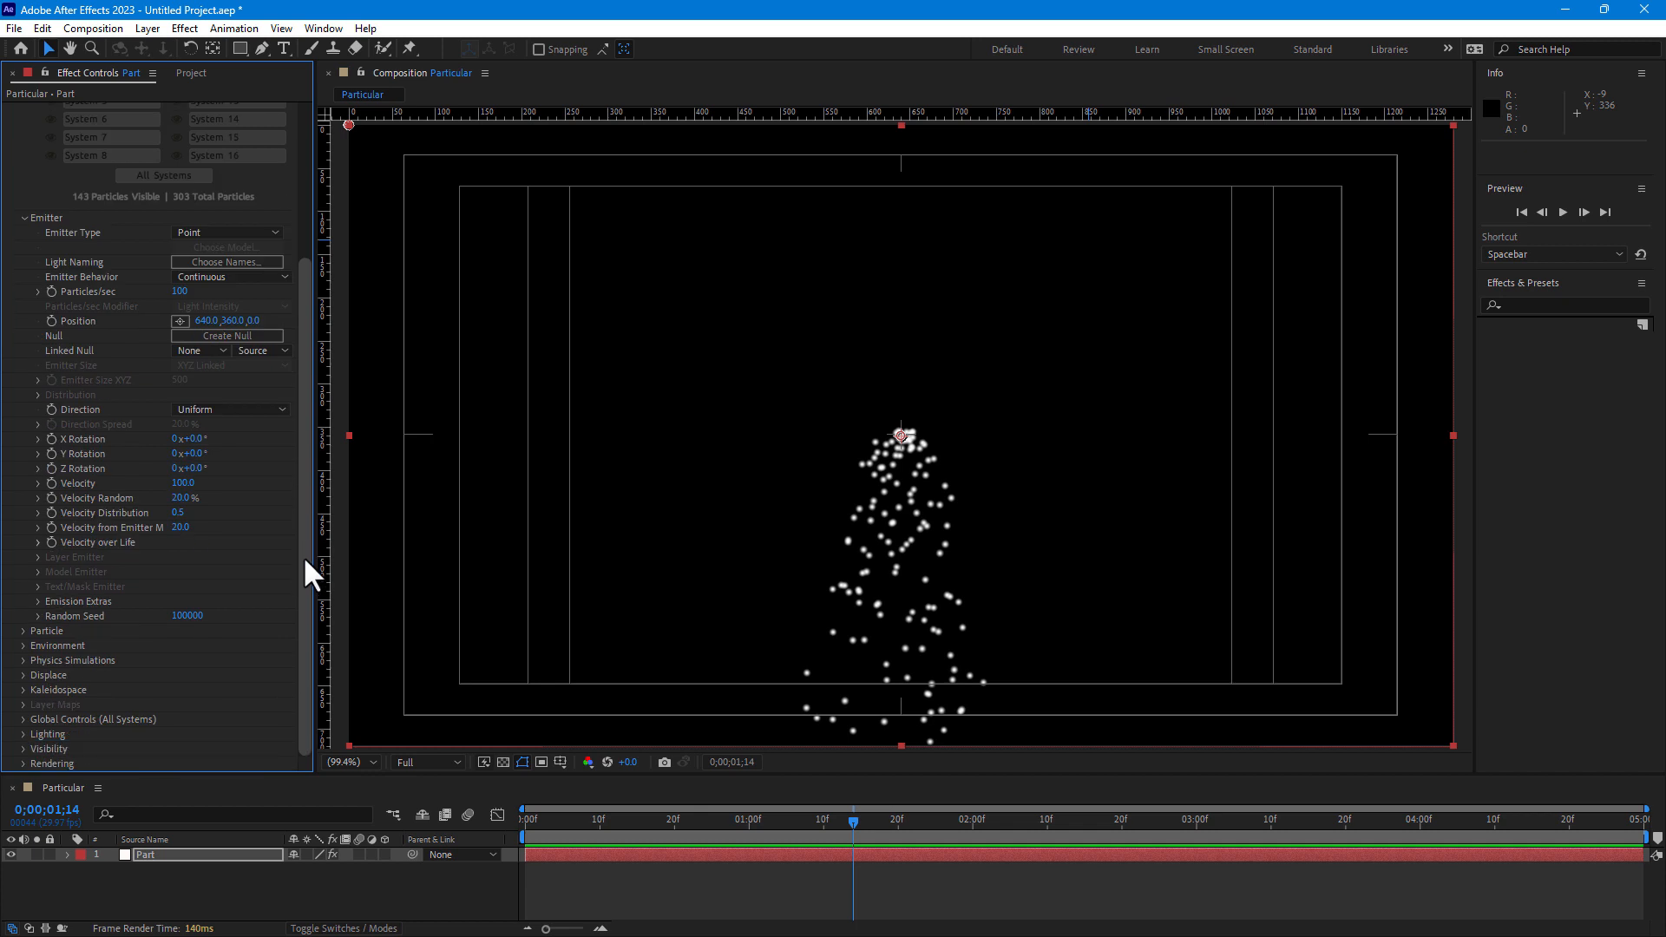
- Examine the Fluid settings within Particular's Physics Simulations and collapse the group again
click(23, 660)
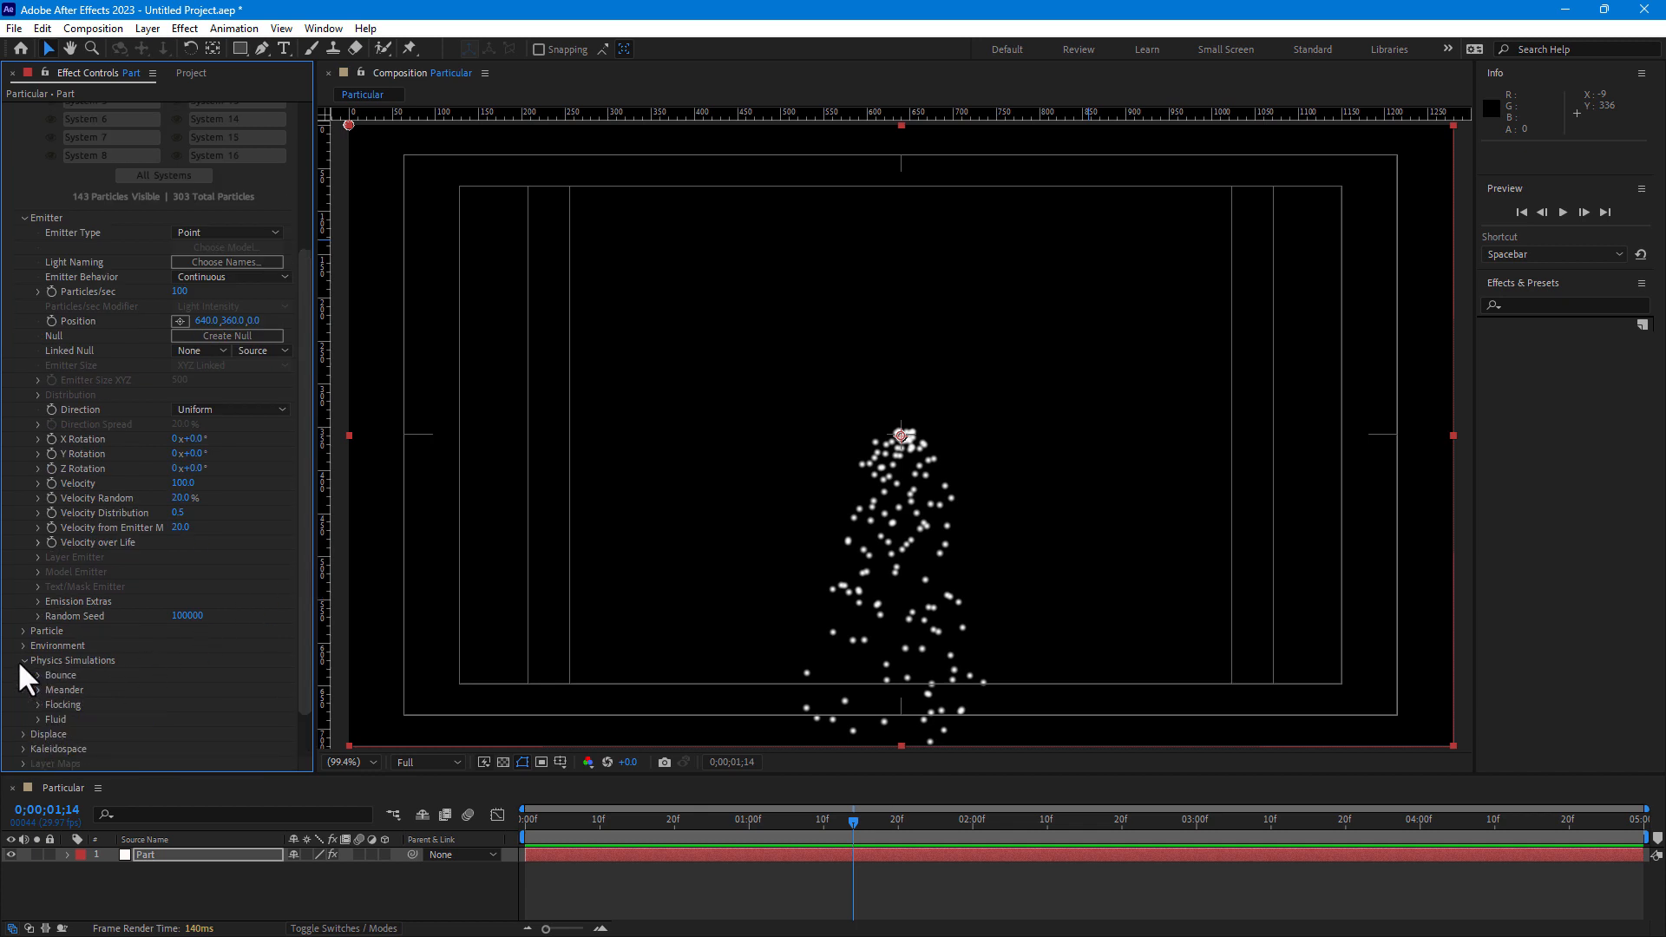
click(38, 720)
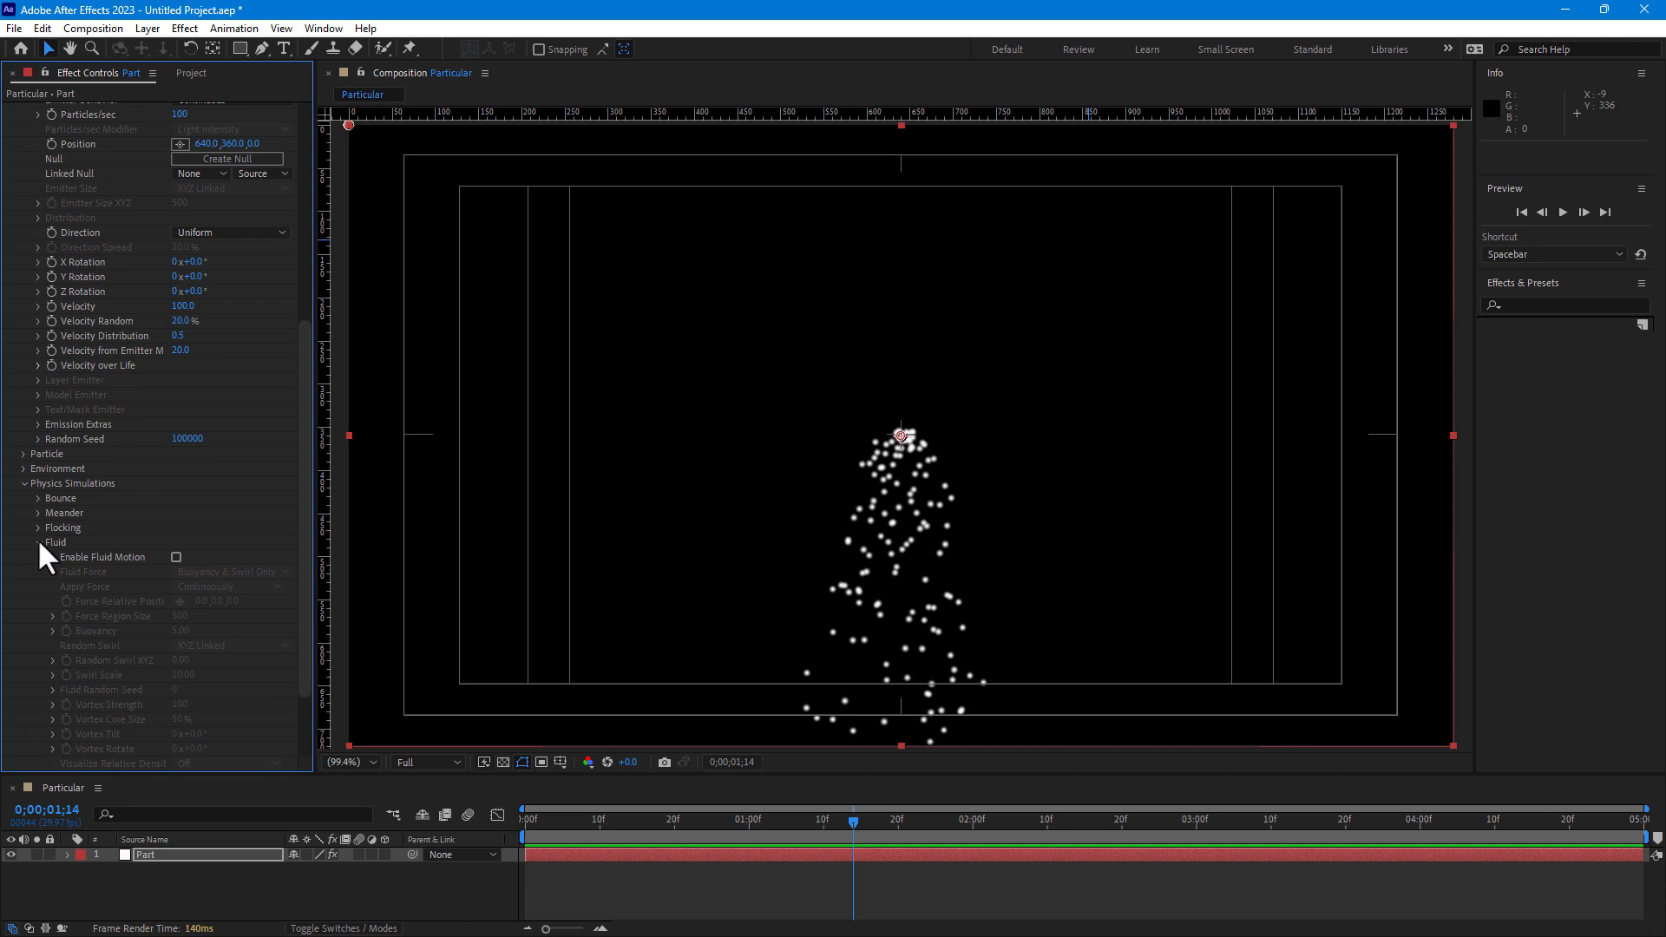
click(25, 484)
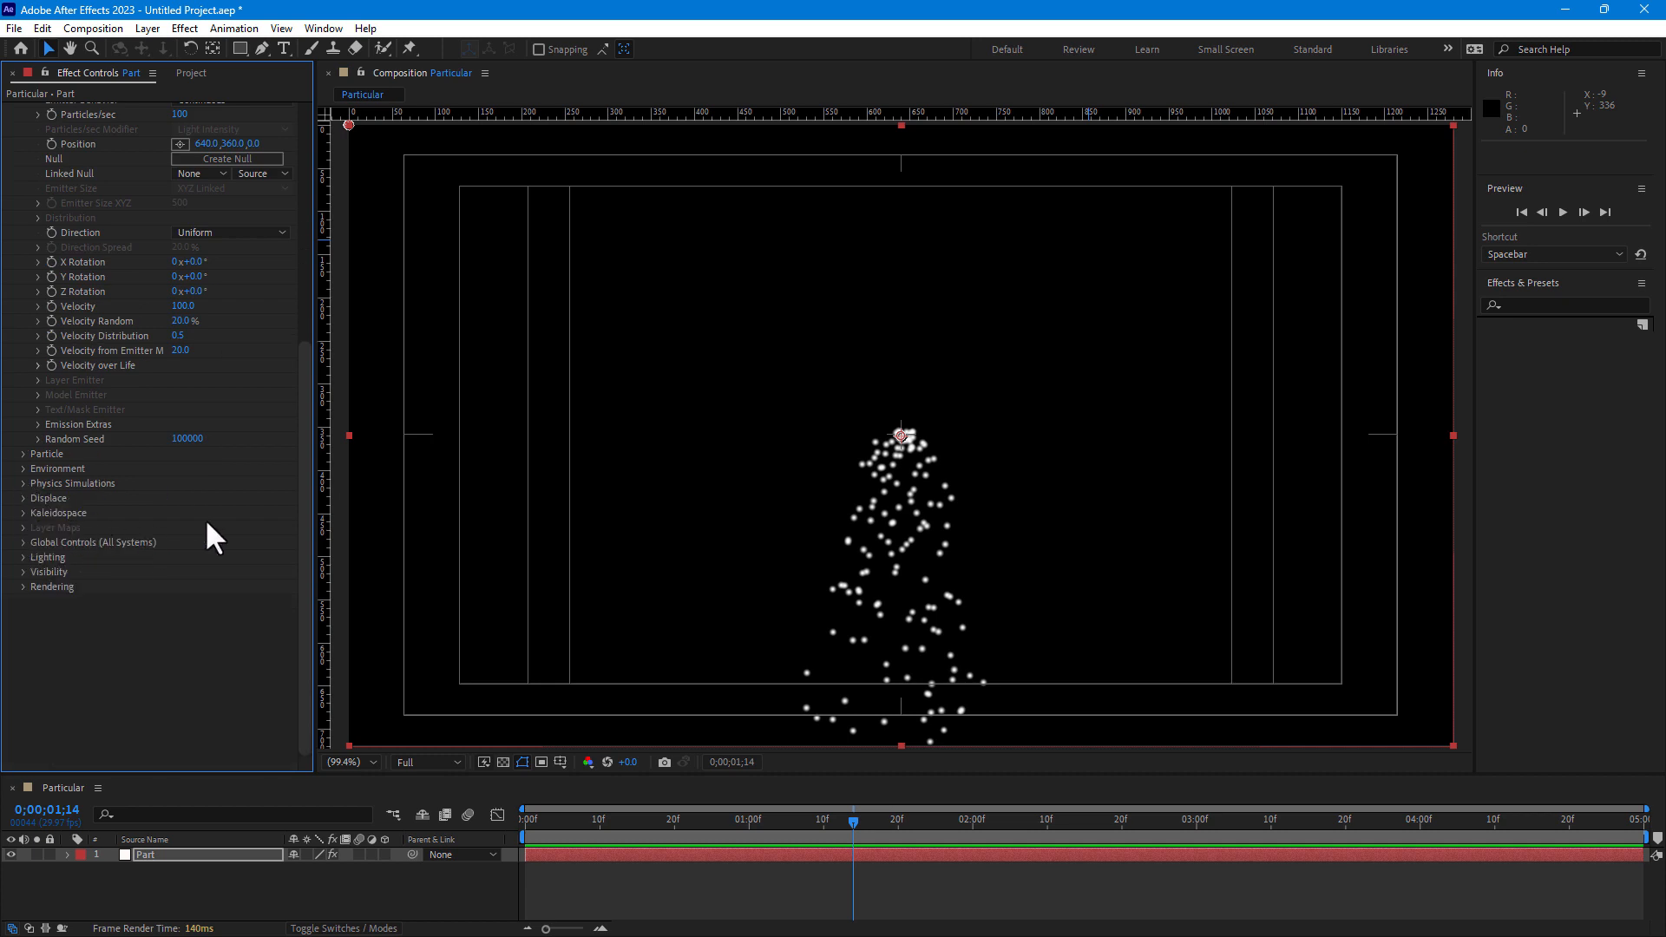
- Replace the particle system with the Paint Battle preset from the Fluid presets in Particular's Designer
drag(303, 492, 327, 211)
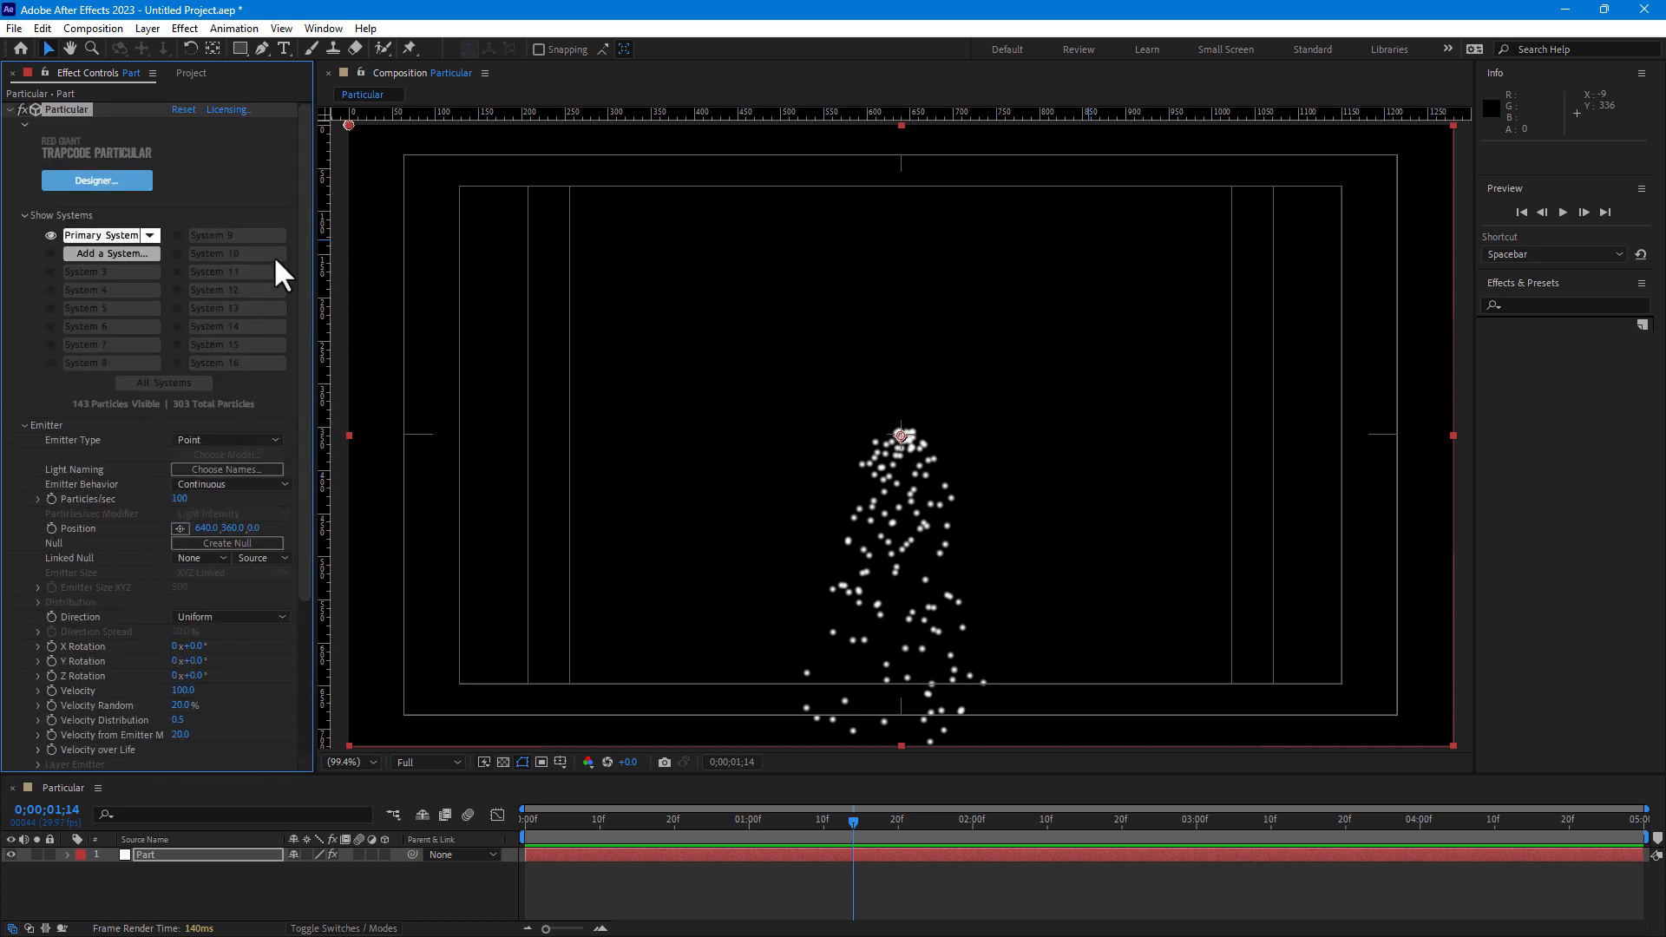
click(82, 181)
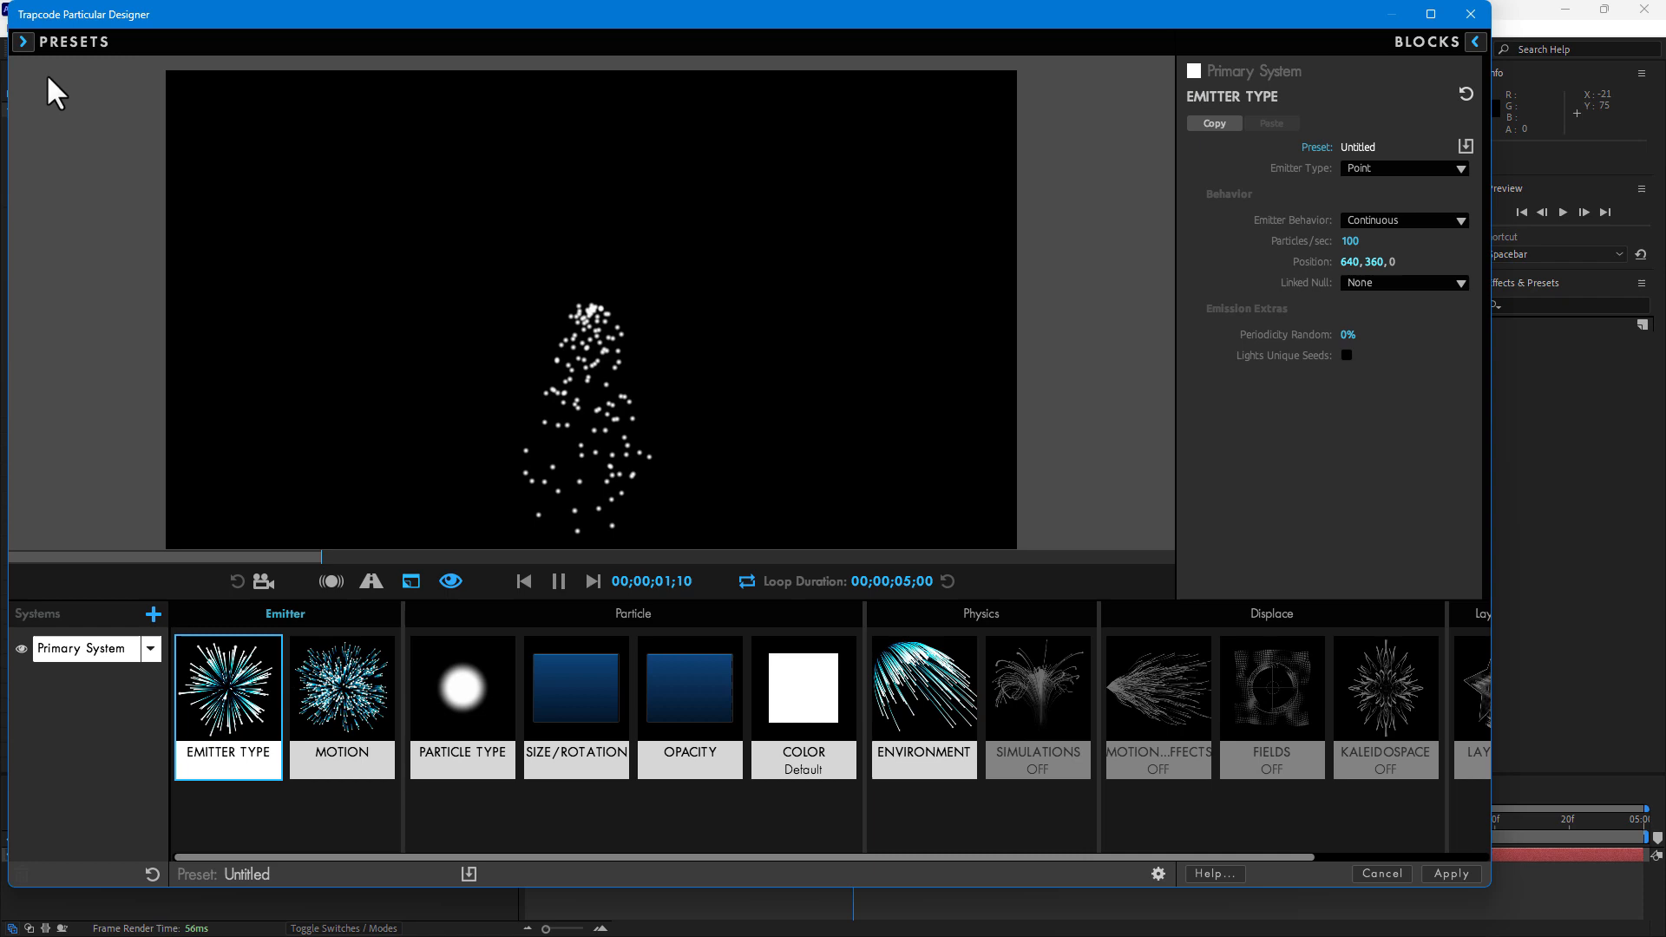
click(23, 41)
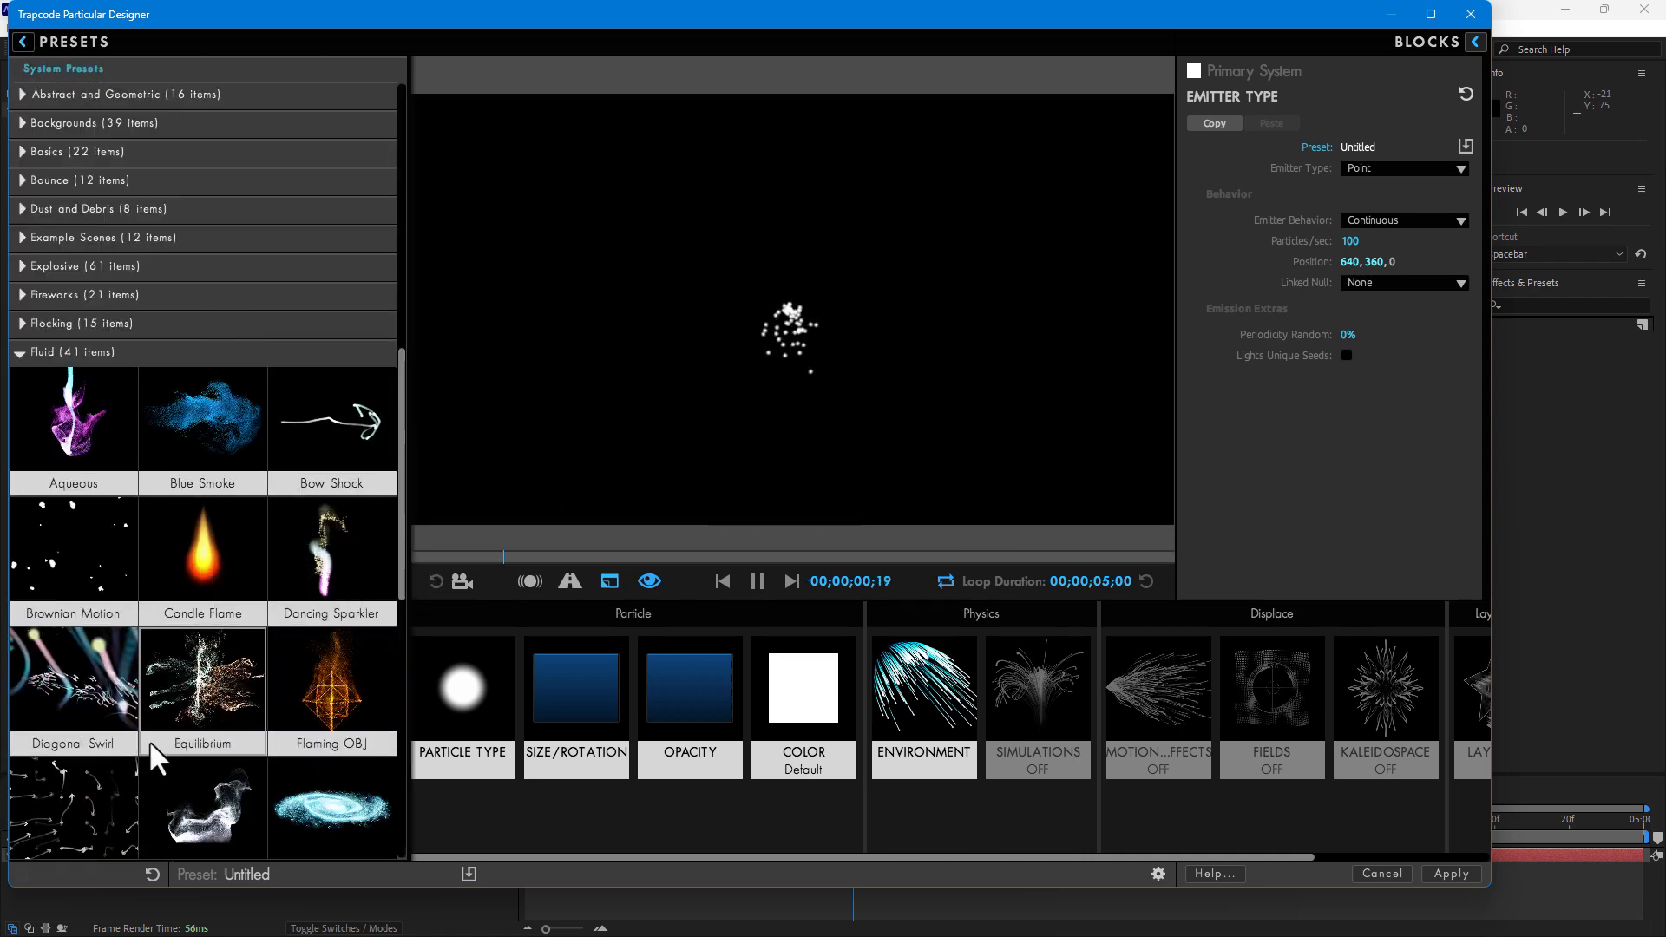
scroll(149, 741, down, 10)
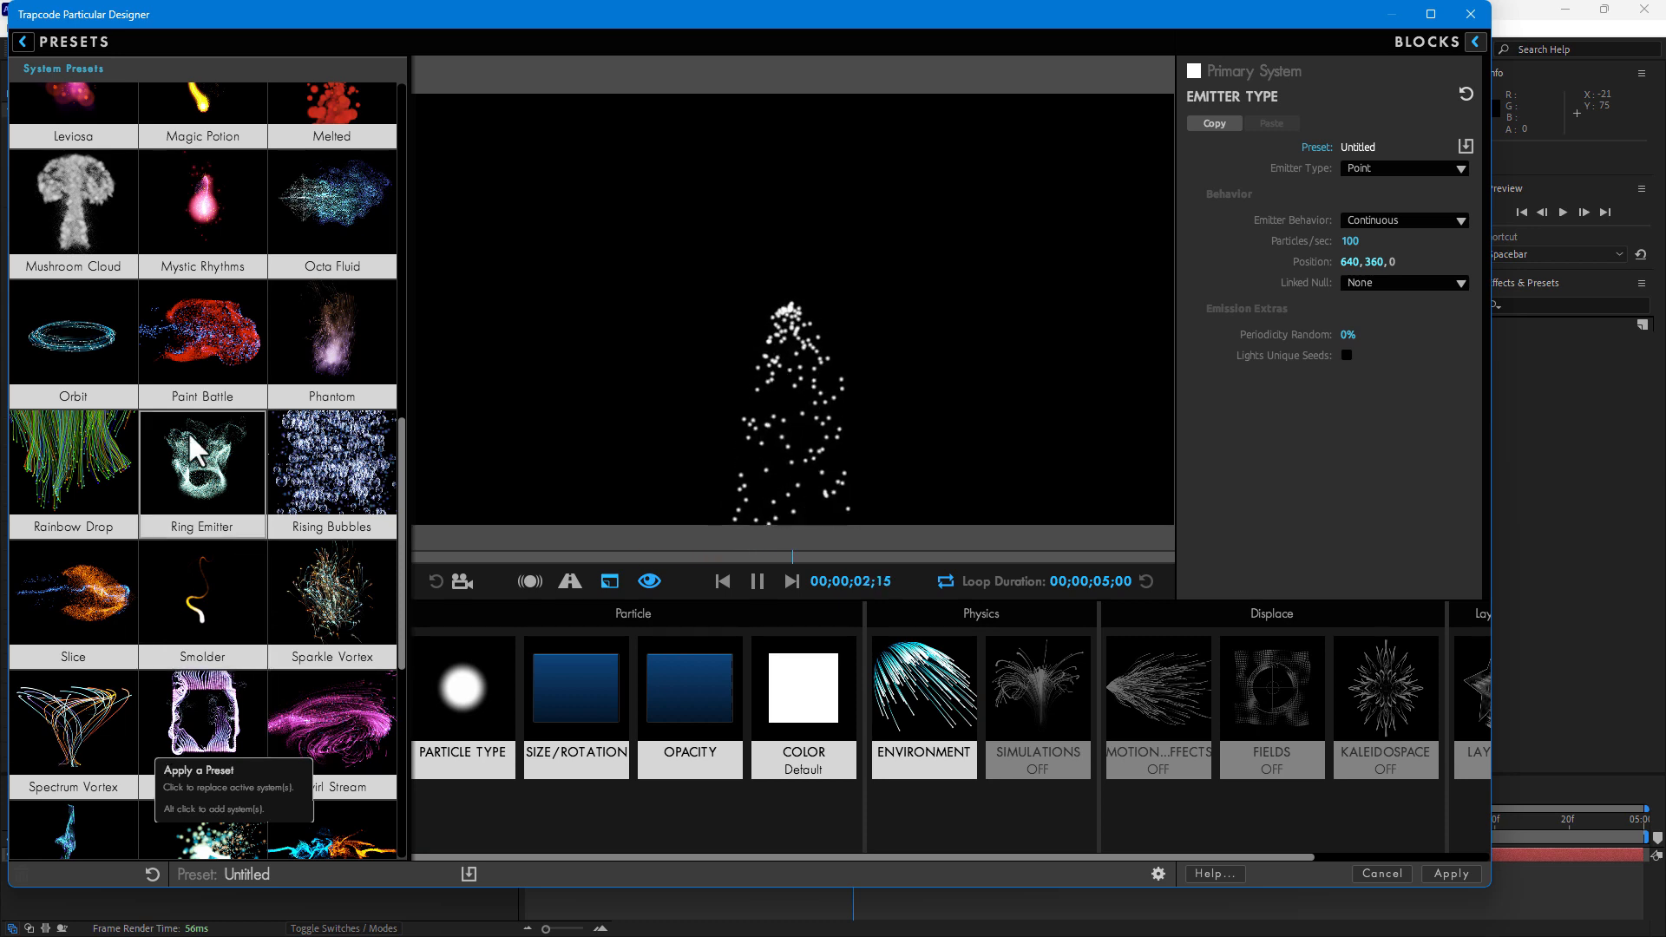
click(202, 347)
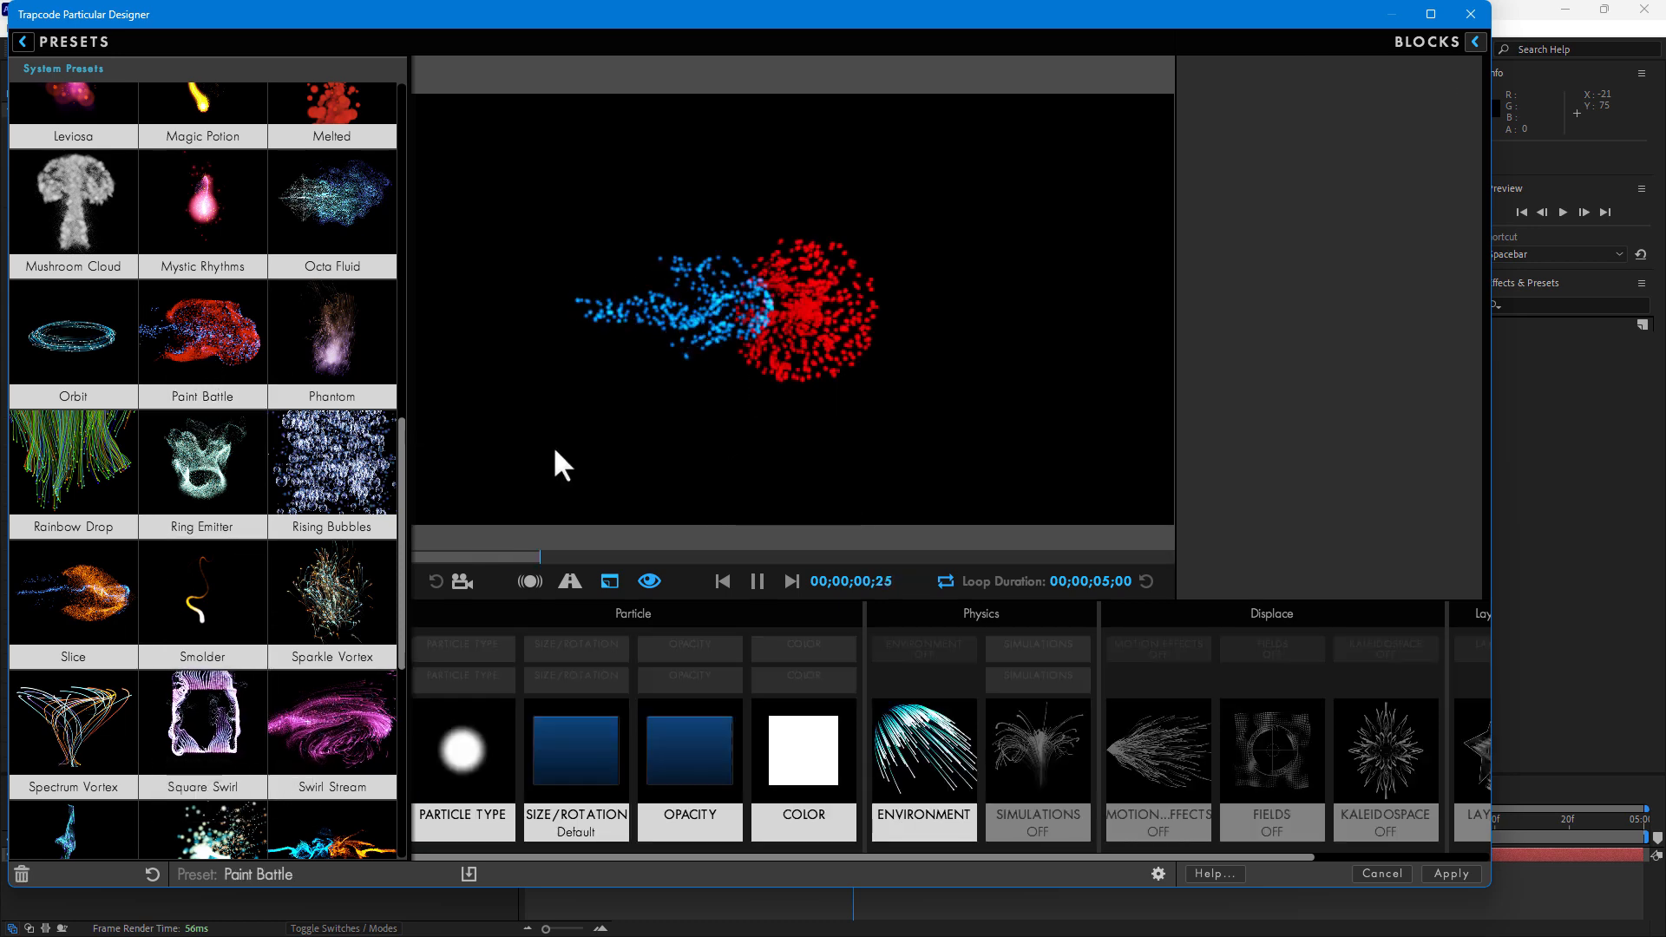
click(1444, 871)
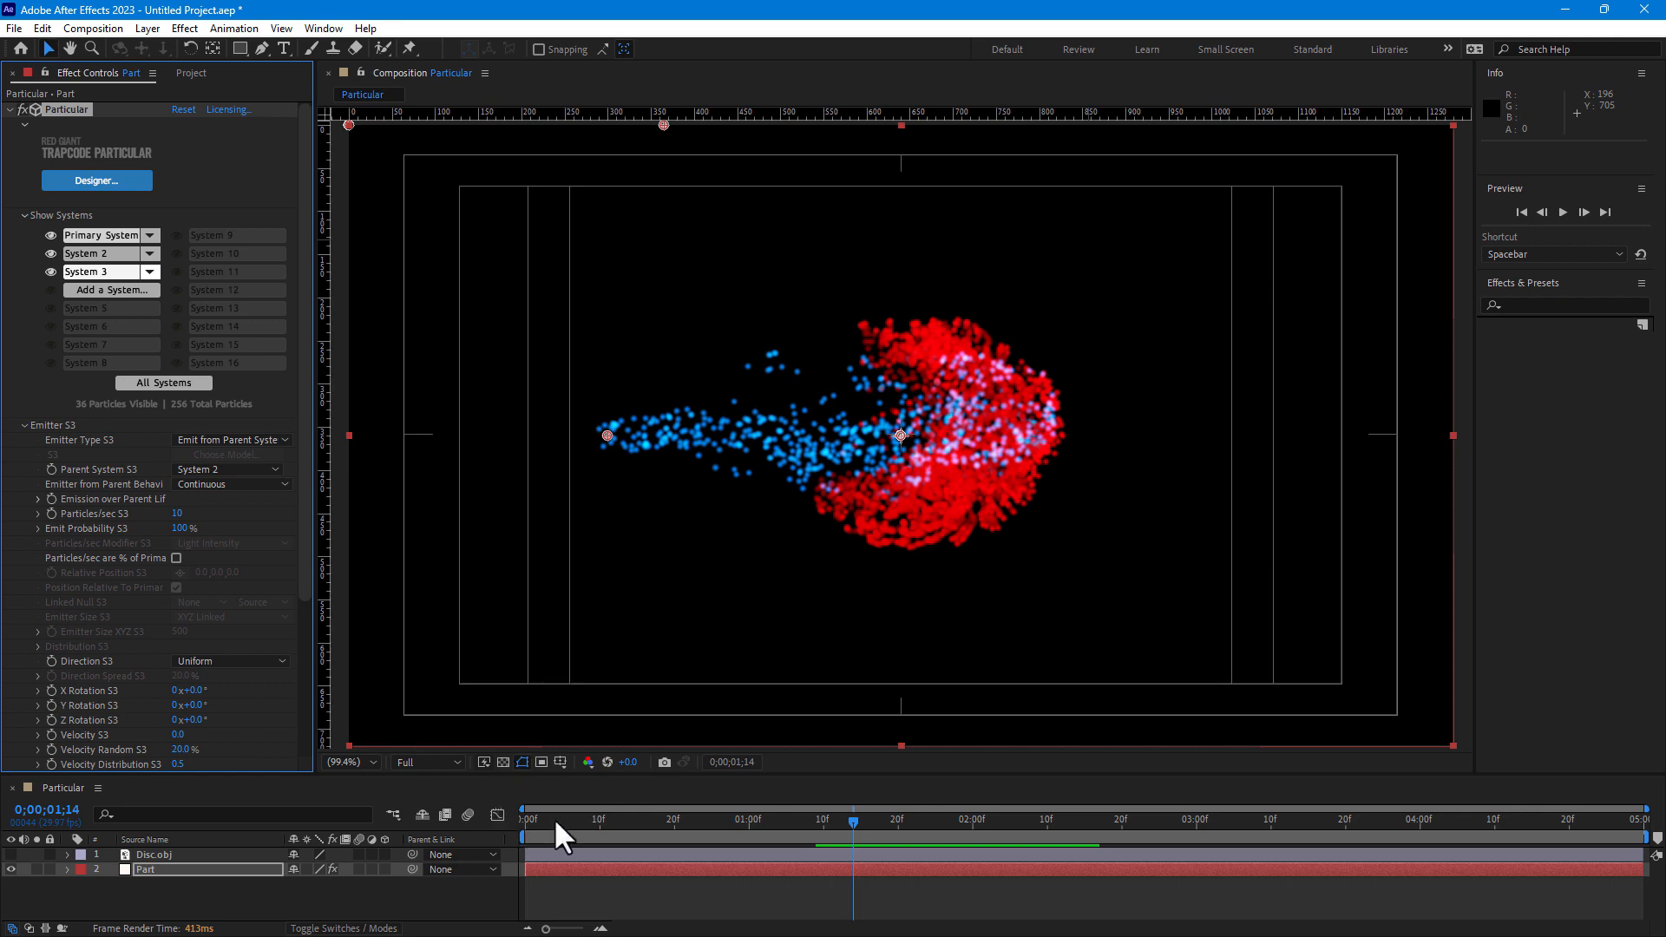
- Preview the Paint Battle animation from the first frame and scrub to 0;00;00;26
click(523, 825)
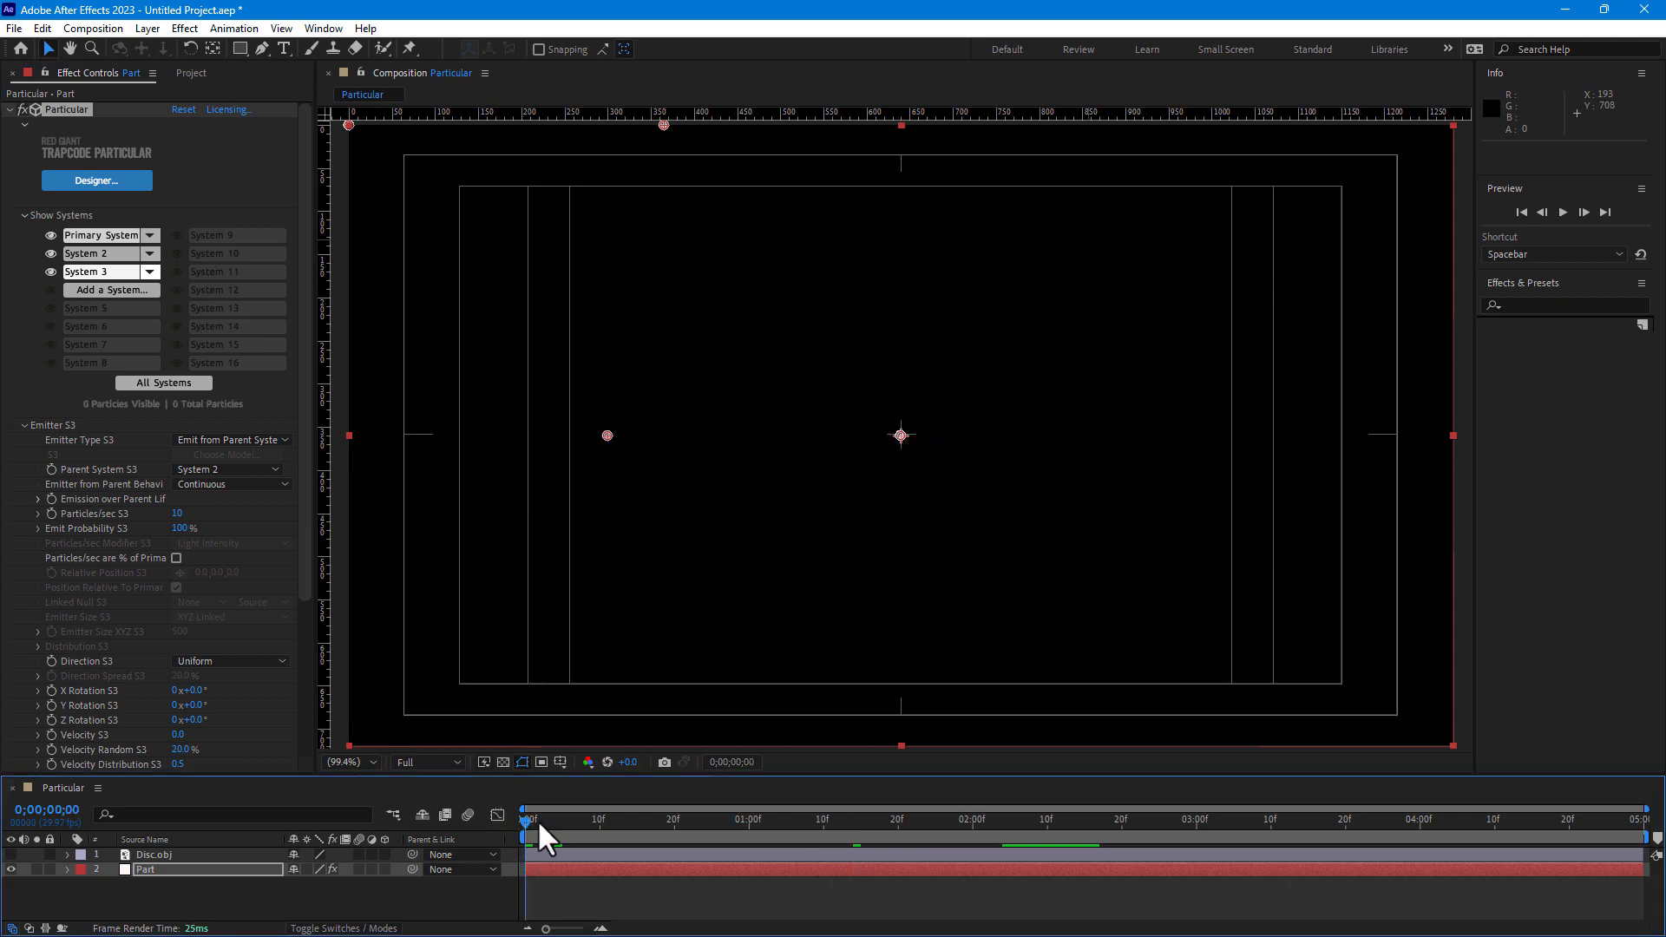
key(space)
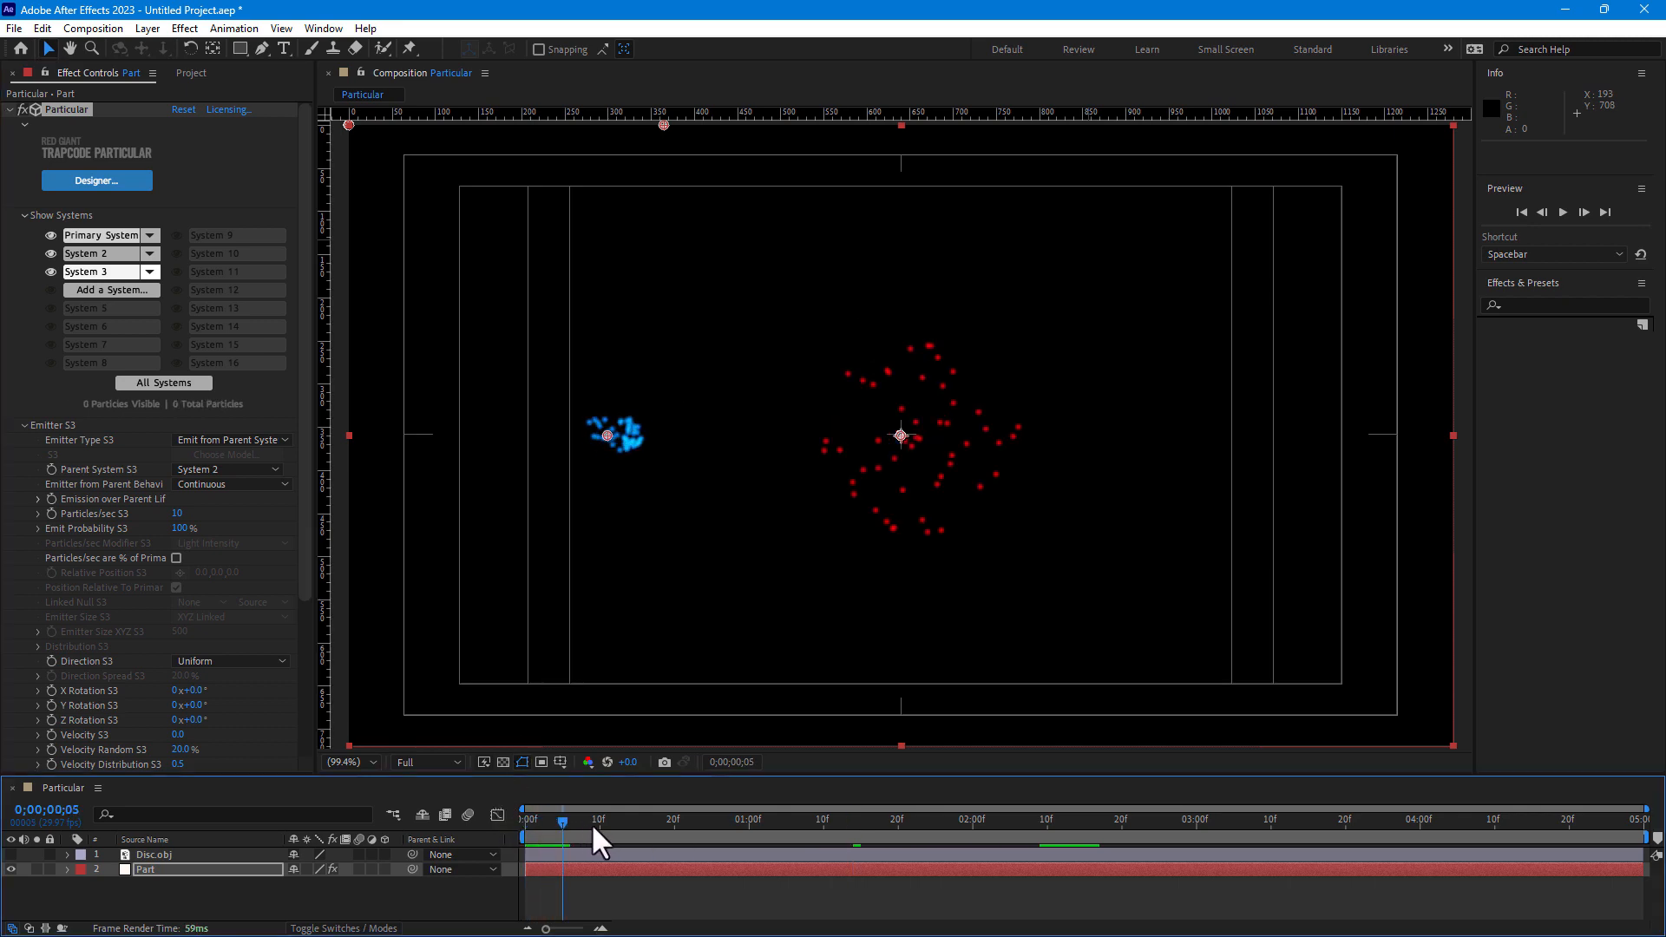
drag(593, 828, 731, 738)
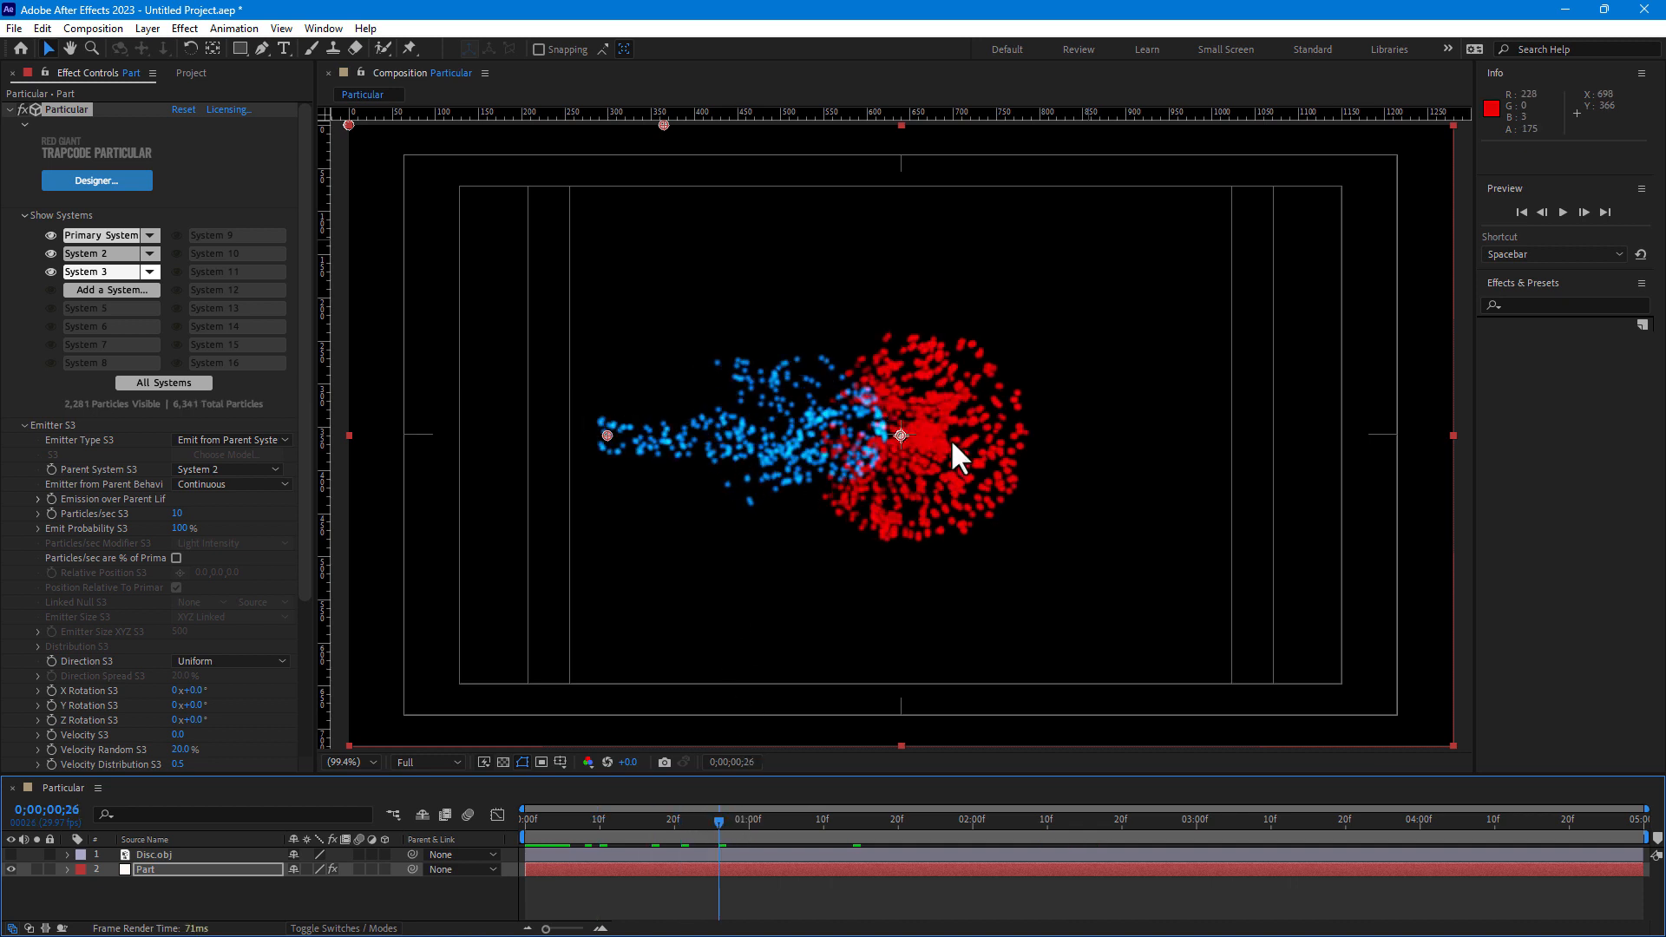
- Hide System 2 and System 3 to view the Primary System alone, and show both again
click(51, 253)
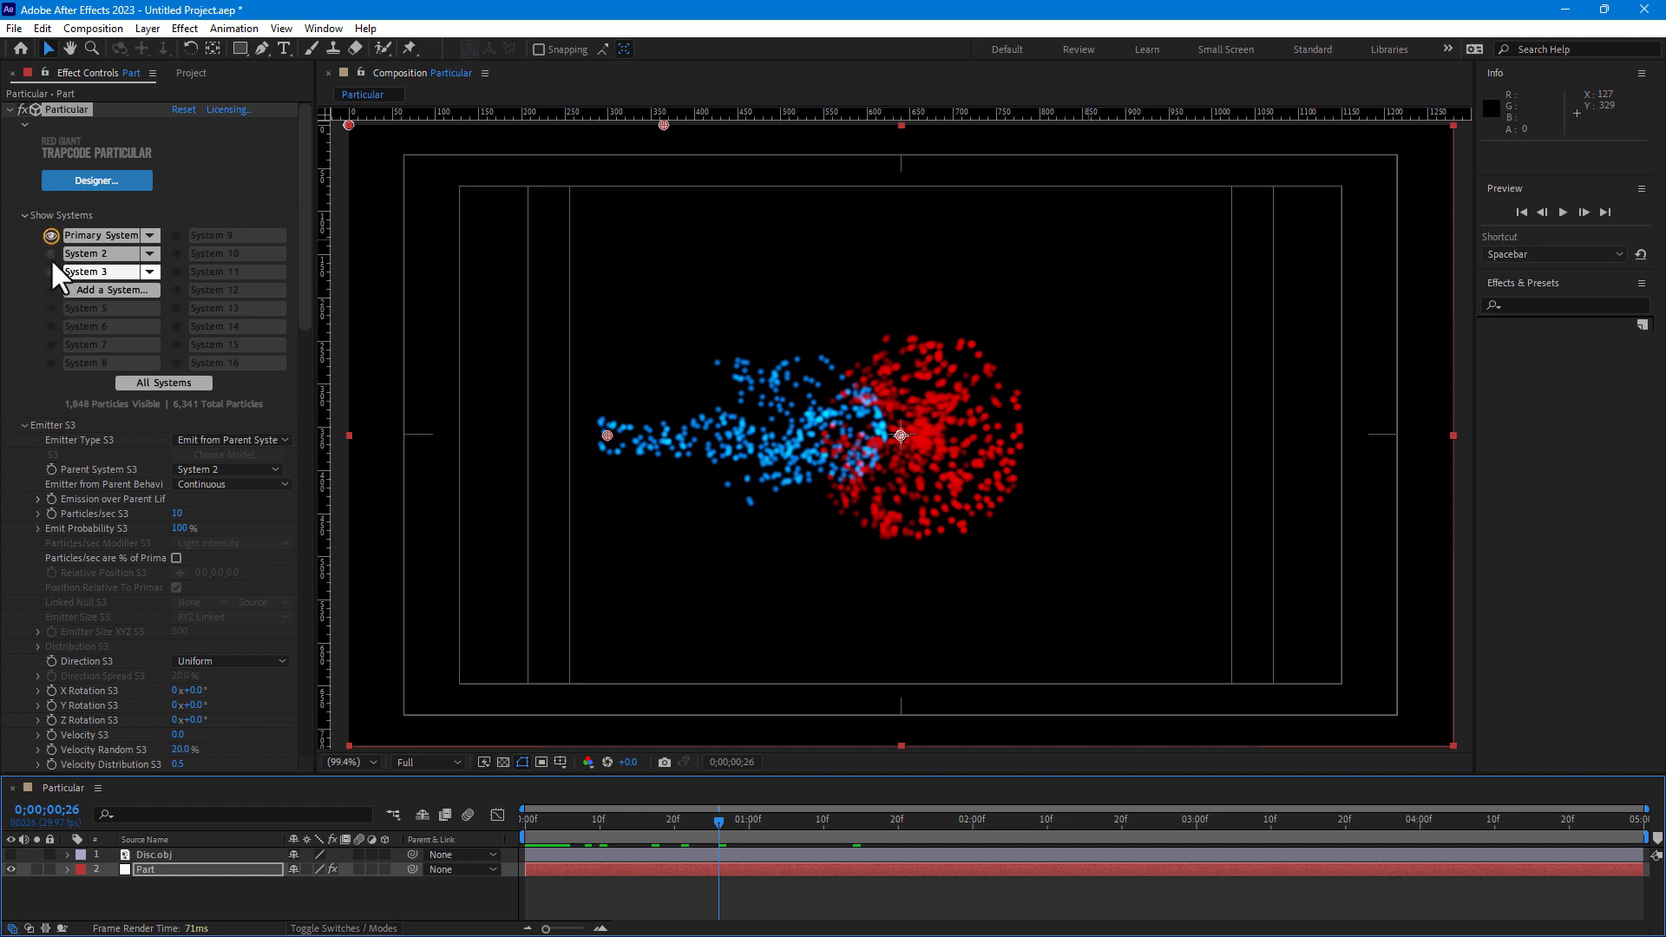
click(51, 271)
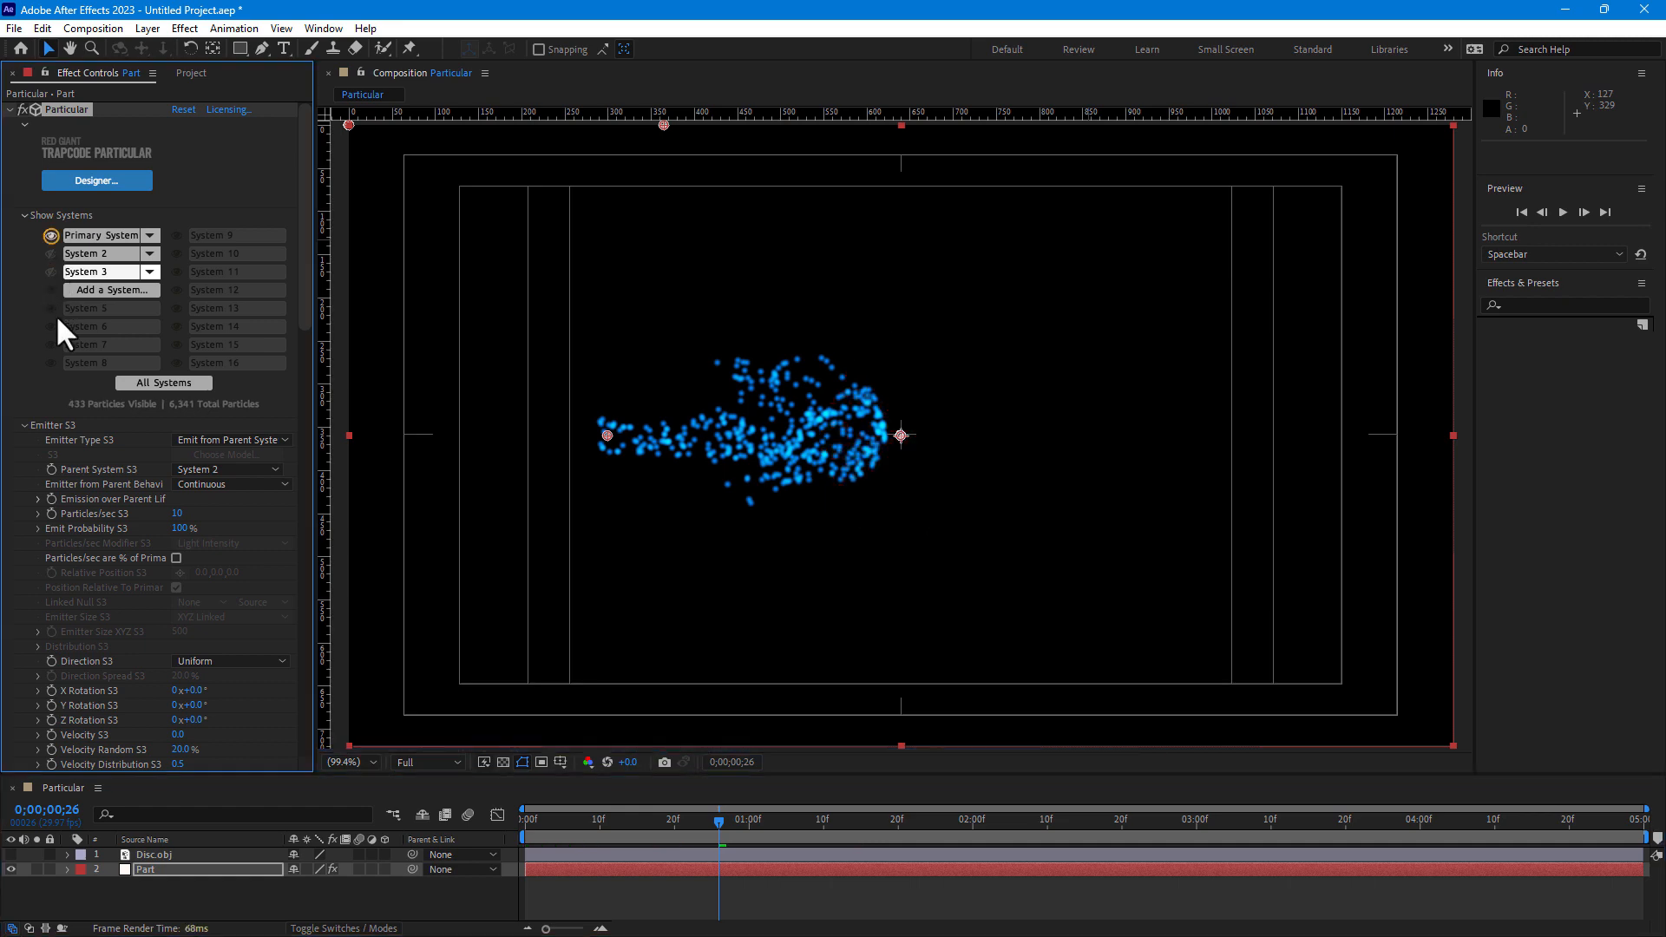
click(50, 254)
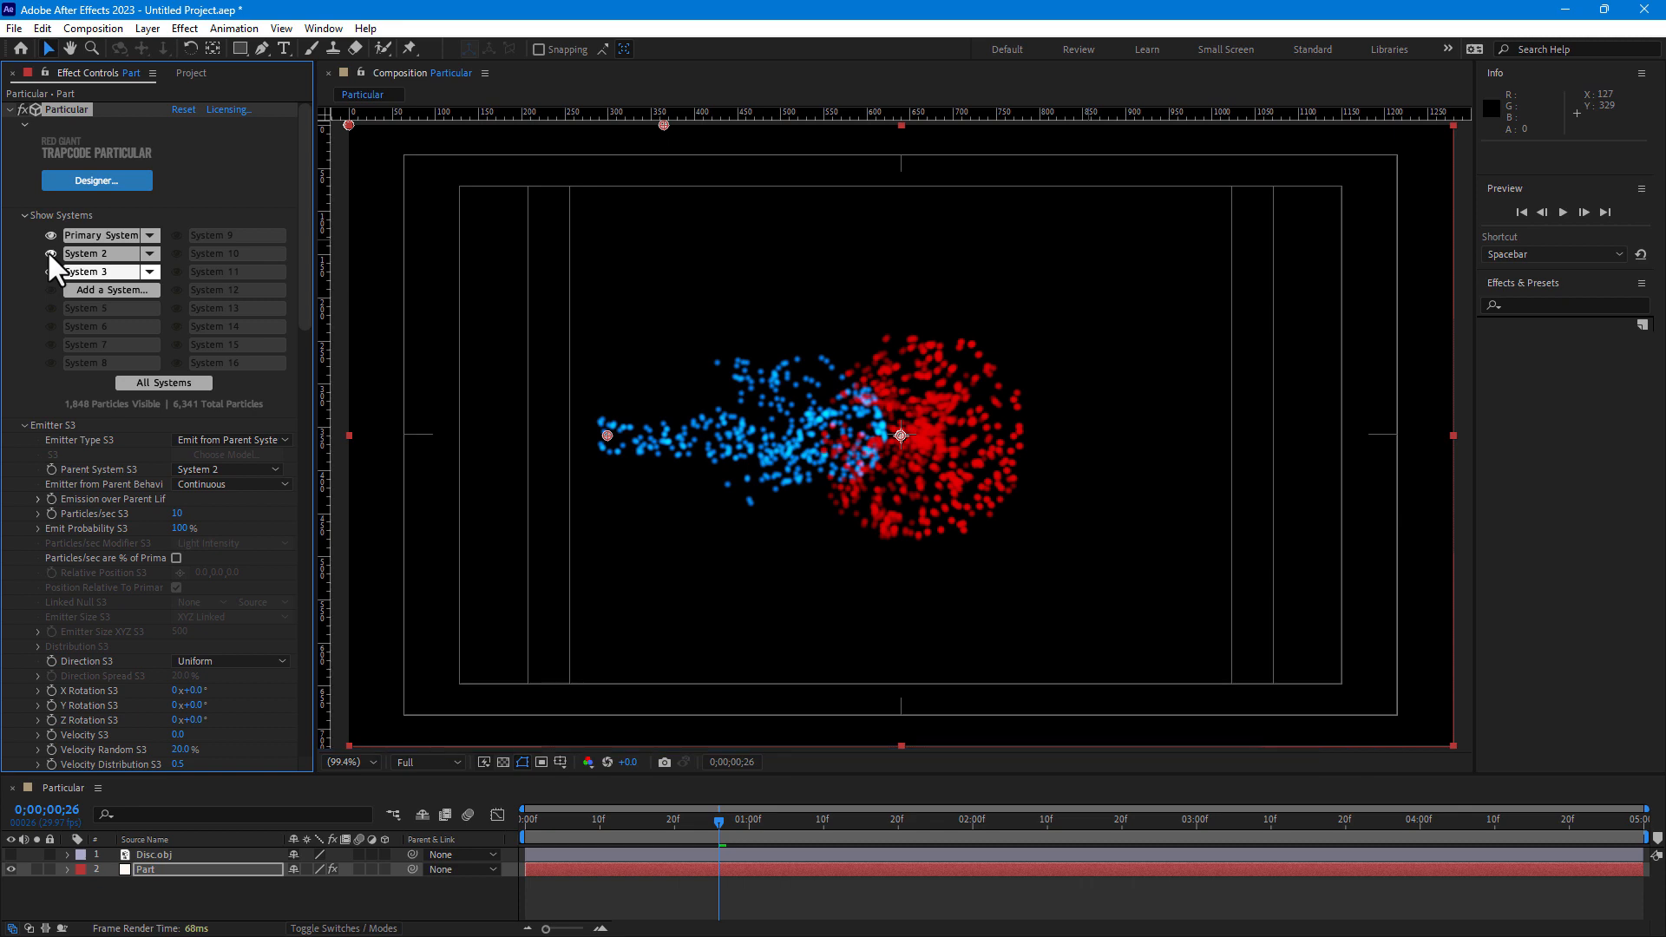
click(50, 252)
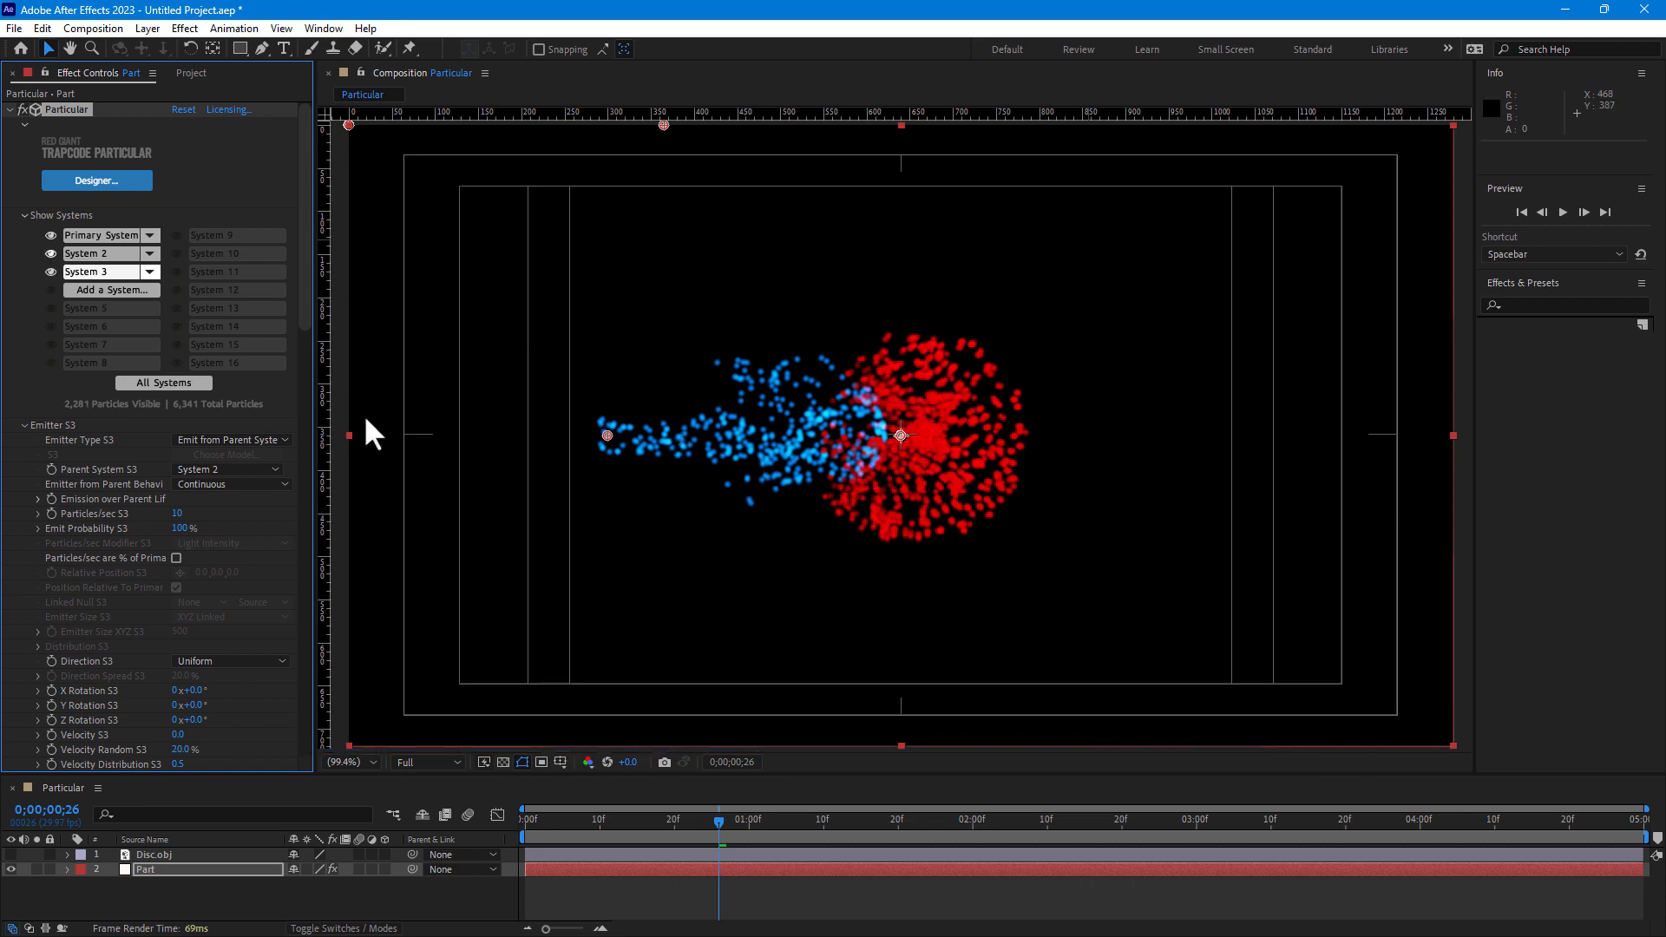
- Hide the Primary System, scrub the timeline to view Systems 2 and 3 alone, and show it again
click(50, 235)
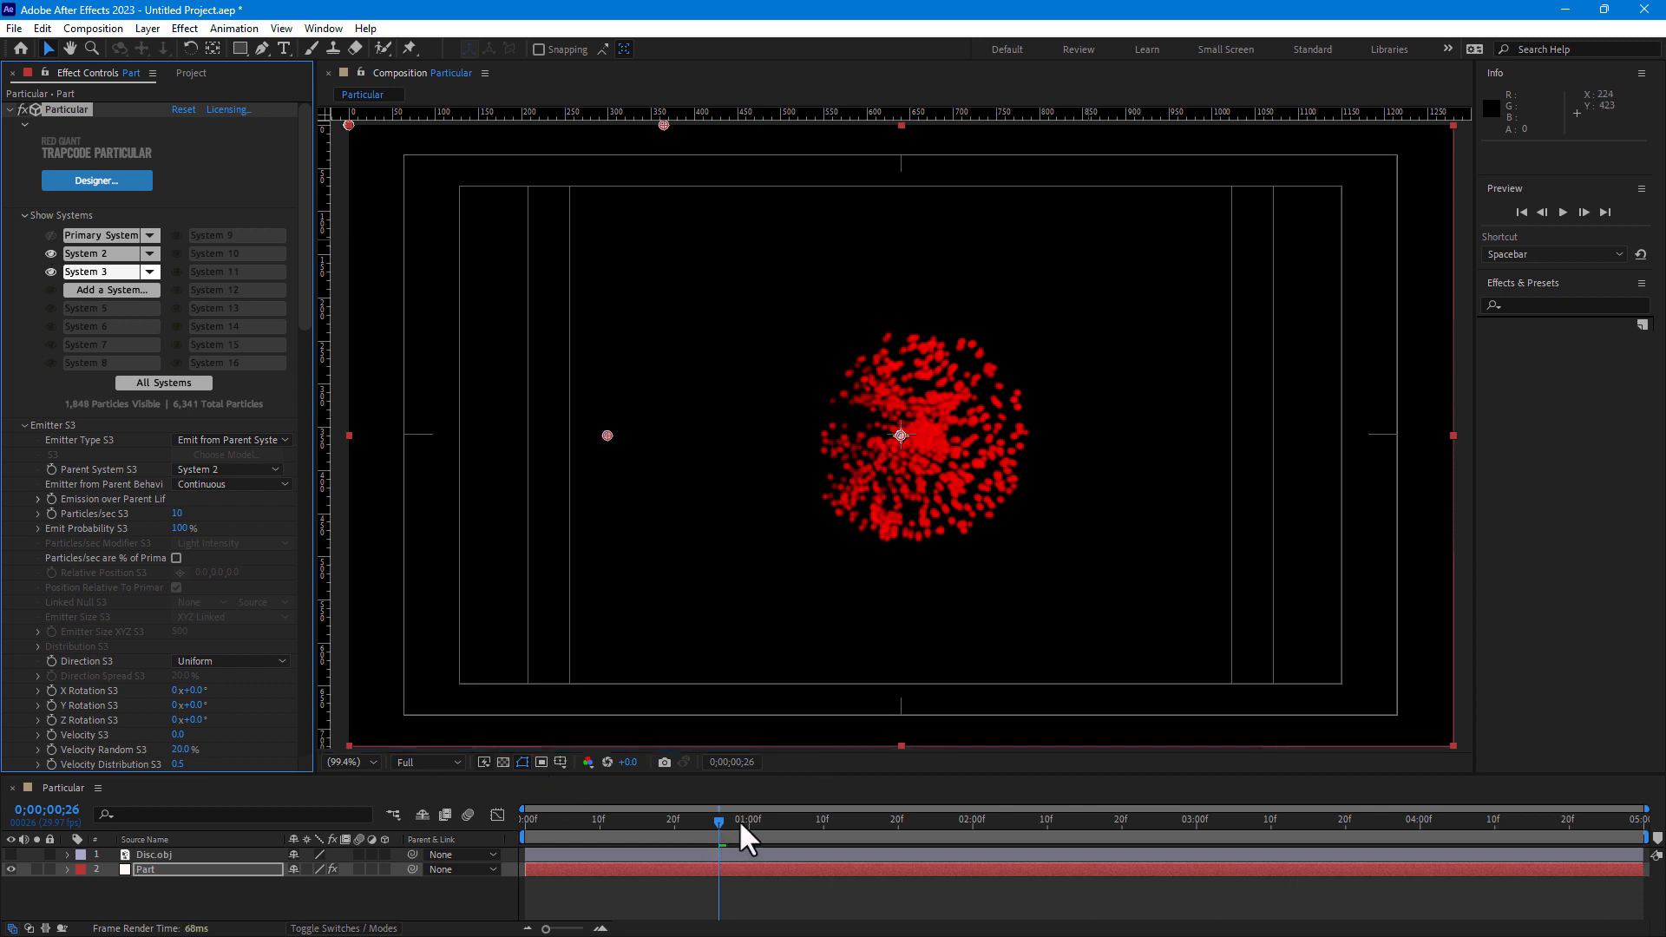
drag(738, 819, 681, 821)
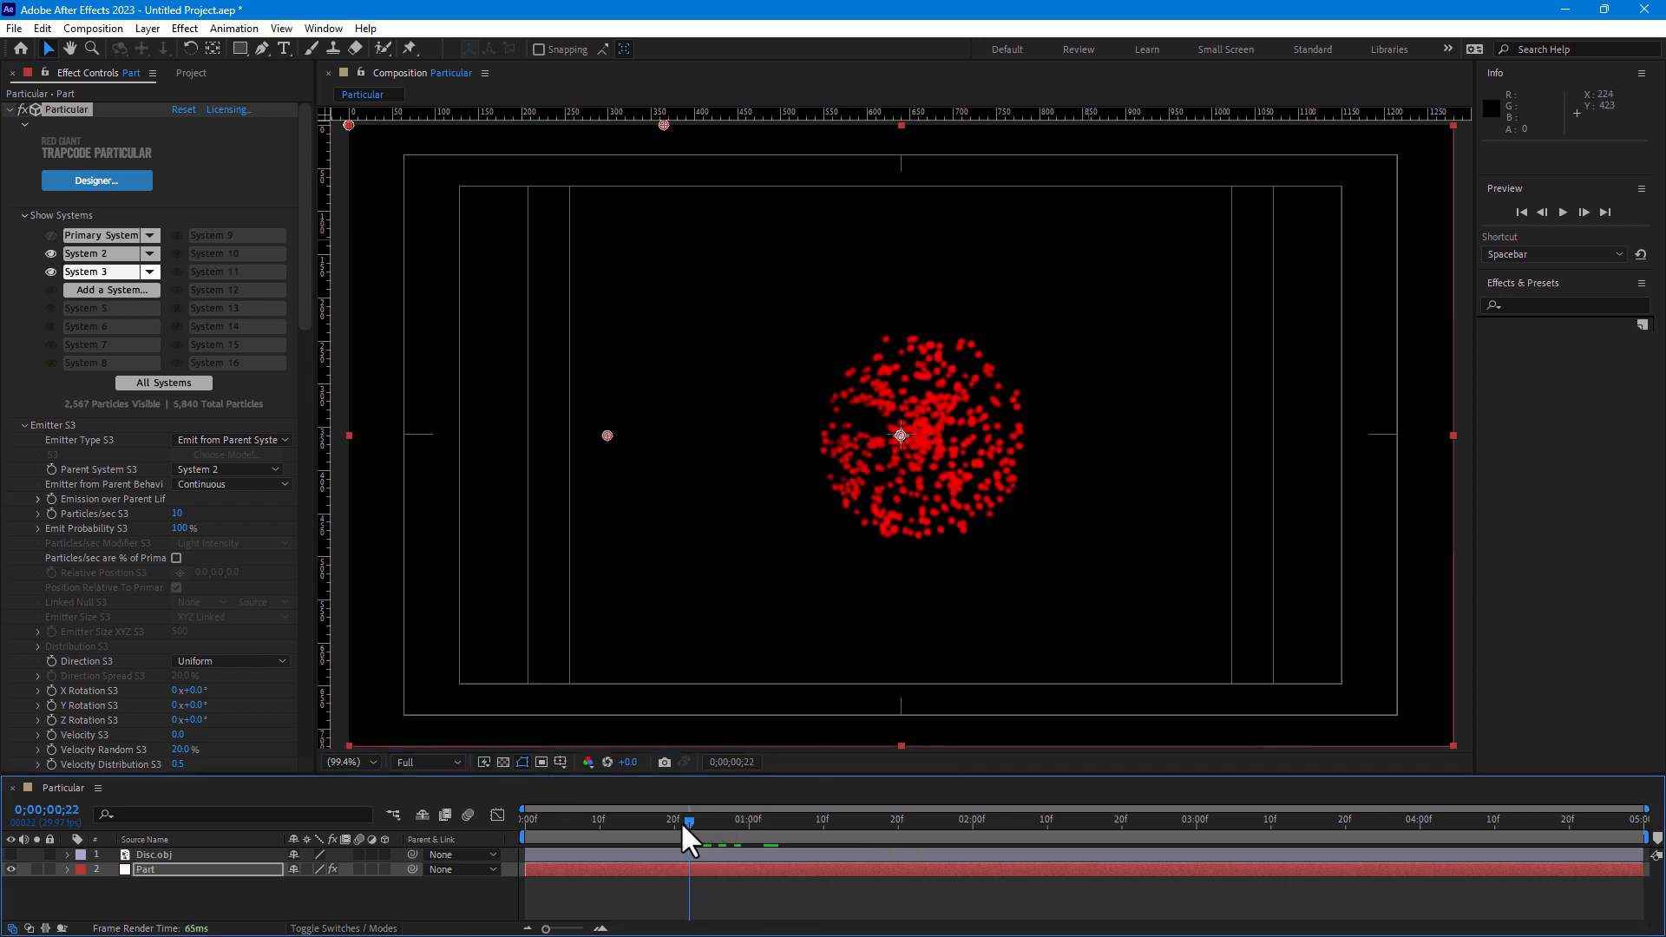
click(51, 235)
- Select the Primary System, collapse its Emitter settings and examine the Fluid settings under Physics Simulations
click(82, 232)
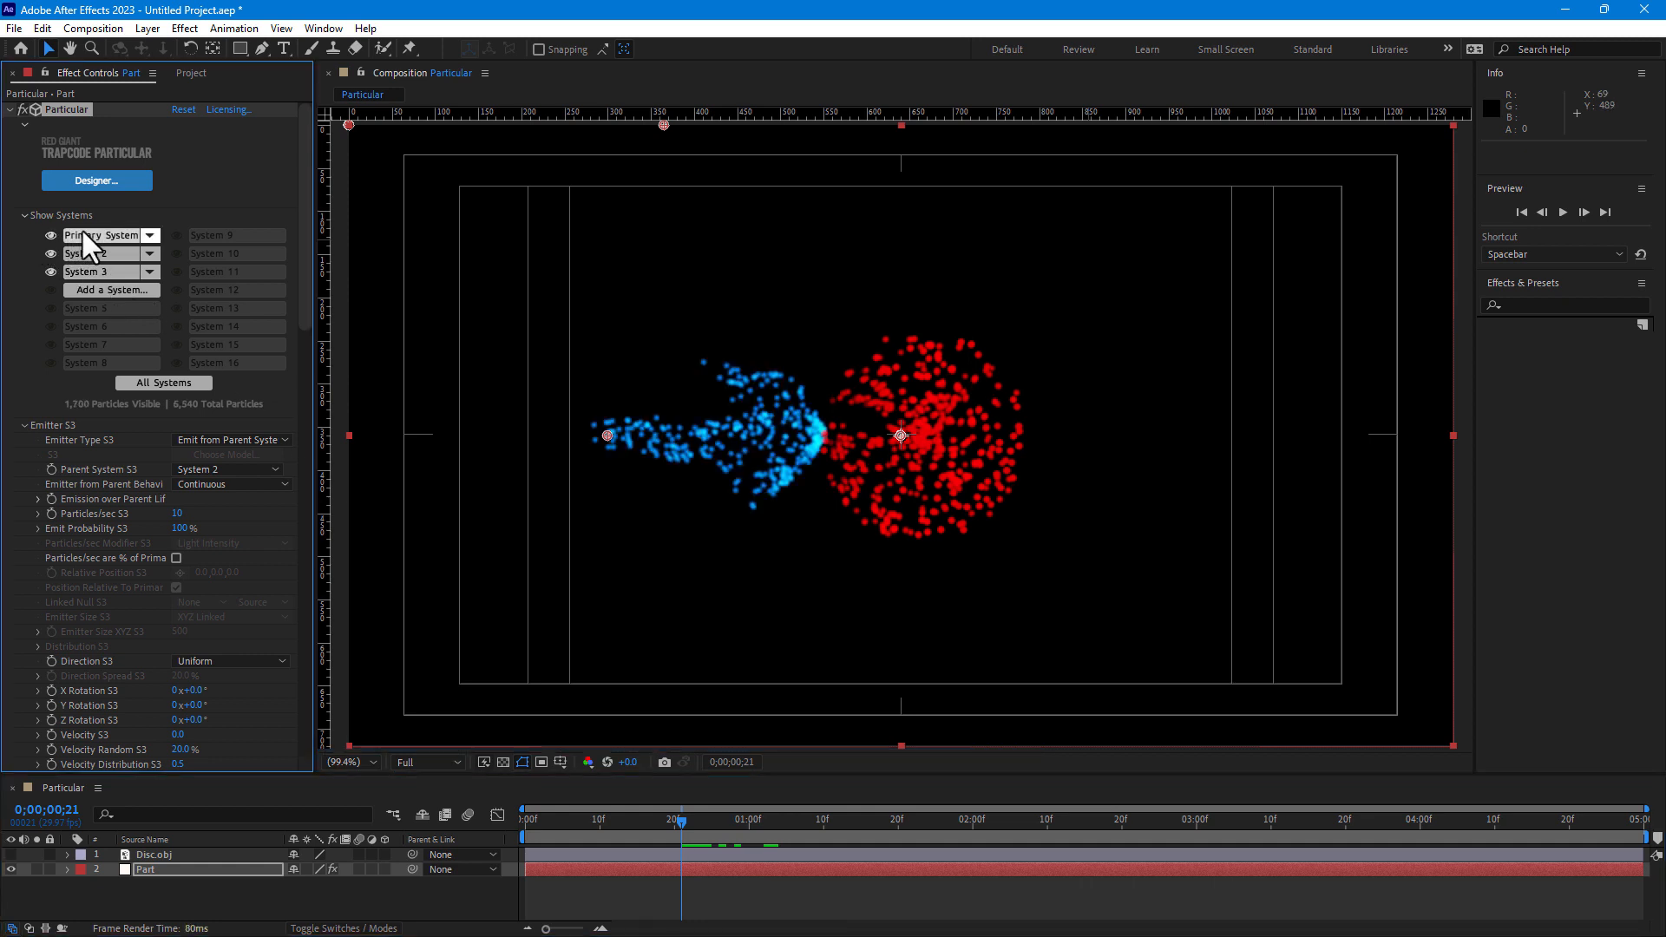
click(24, 425)
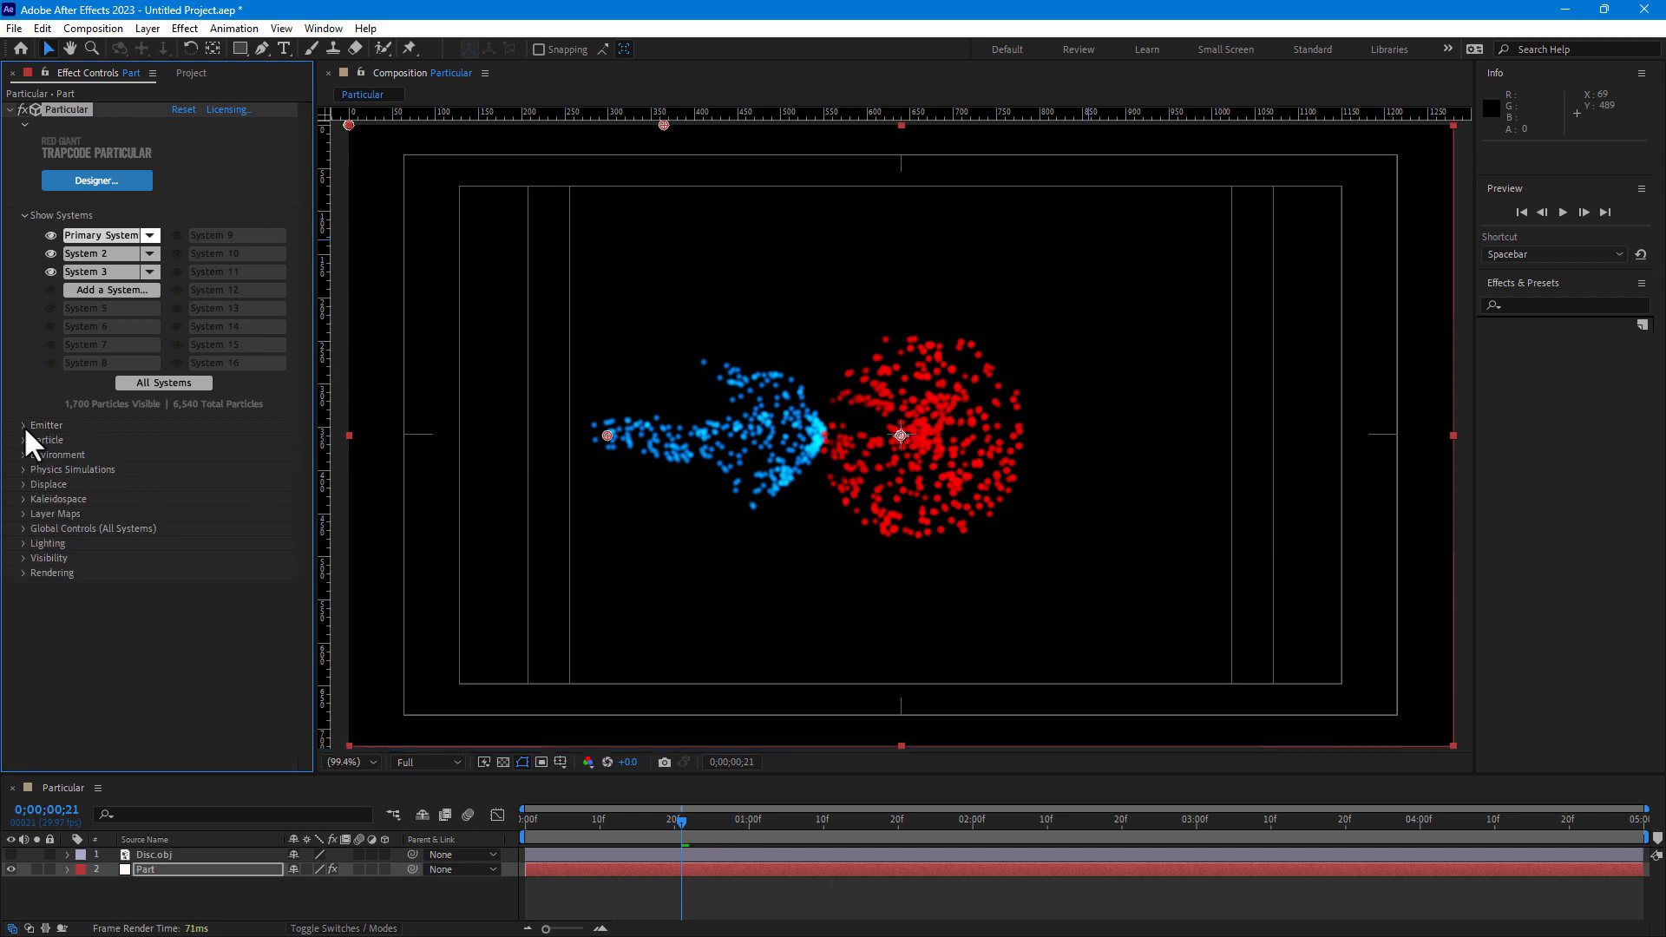
click(23, 470)
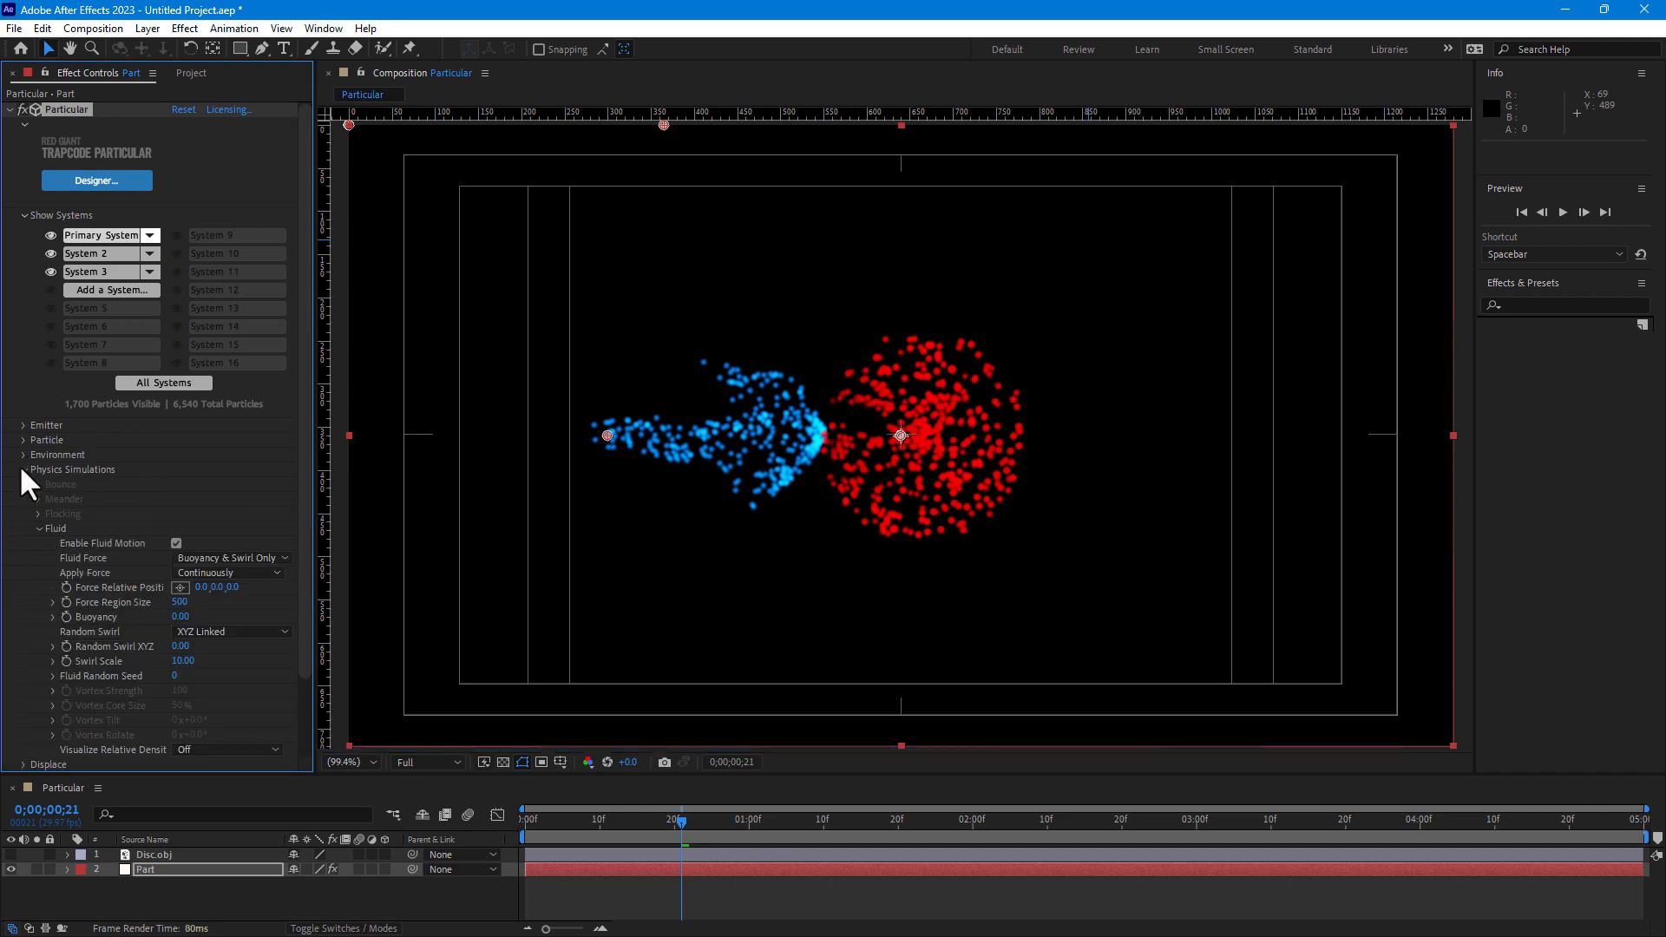
scroll(271, 496, down, 1)
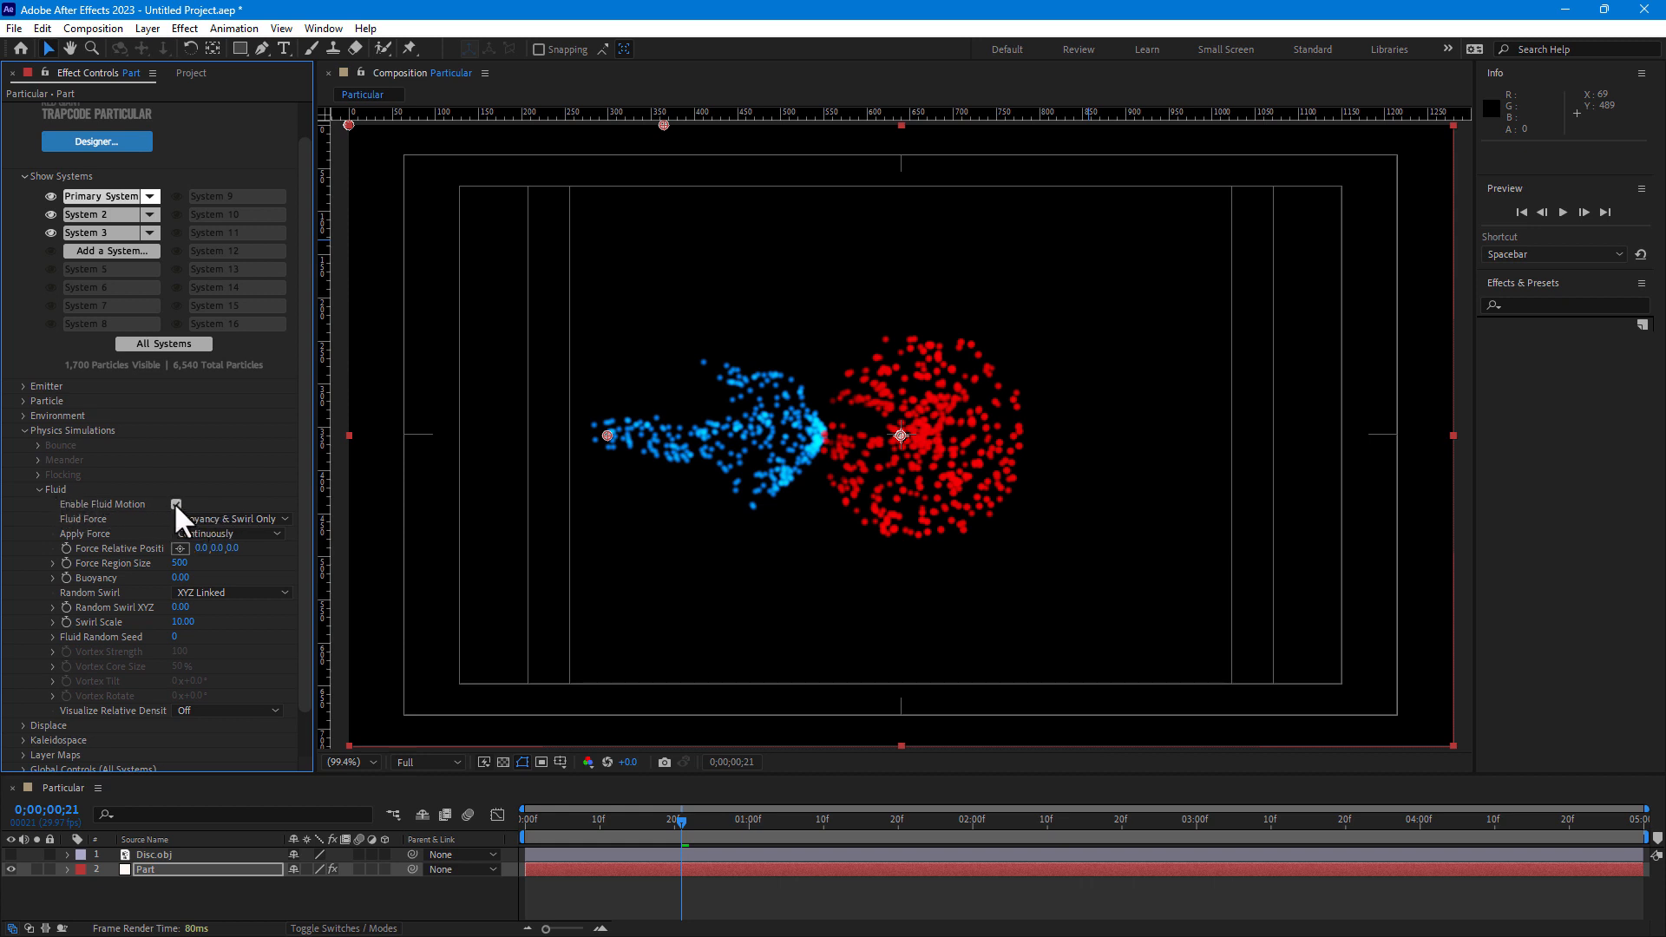
- Examine the Primary System's fluid motion through 0;00;02;05, leaving Enable Fluid Motion on, and collapse the Fluid settings
drag(686, 814, 892, 821)
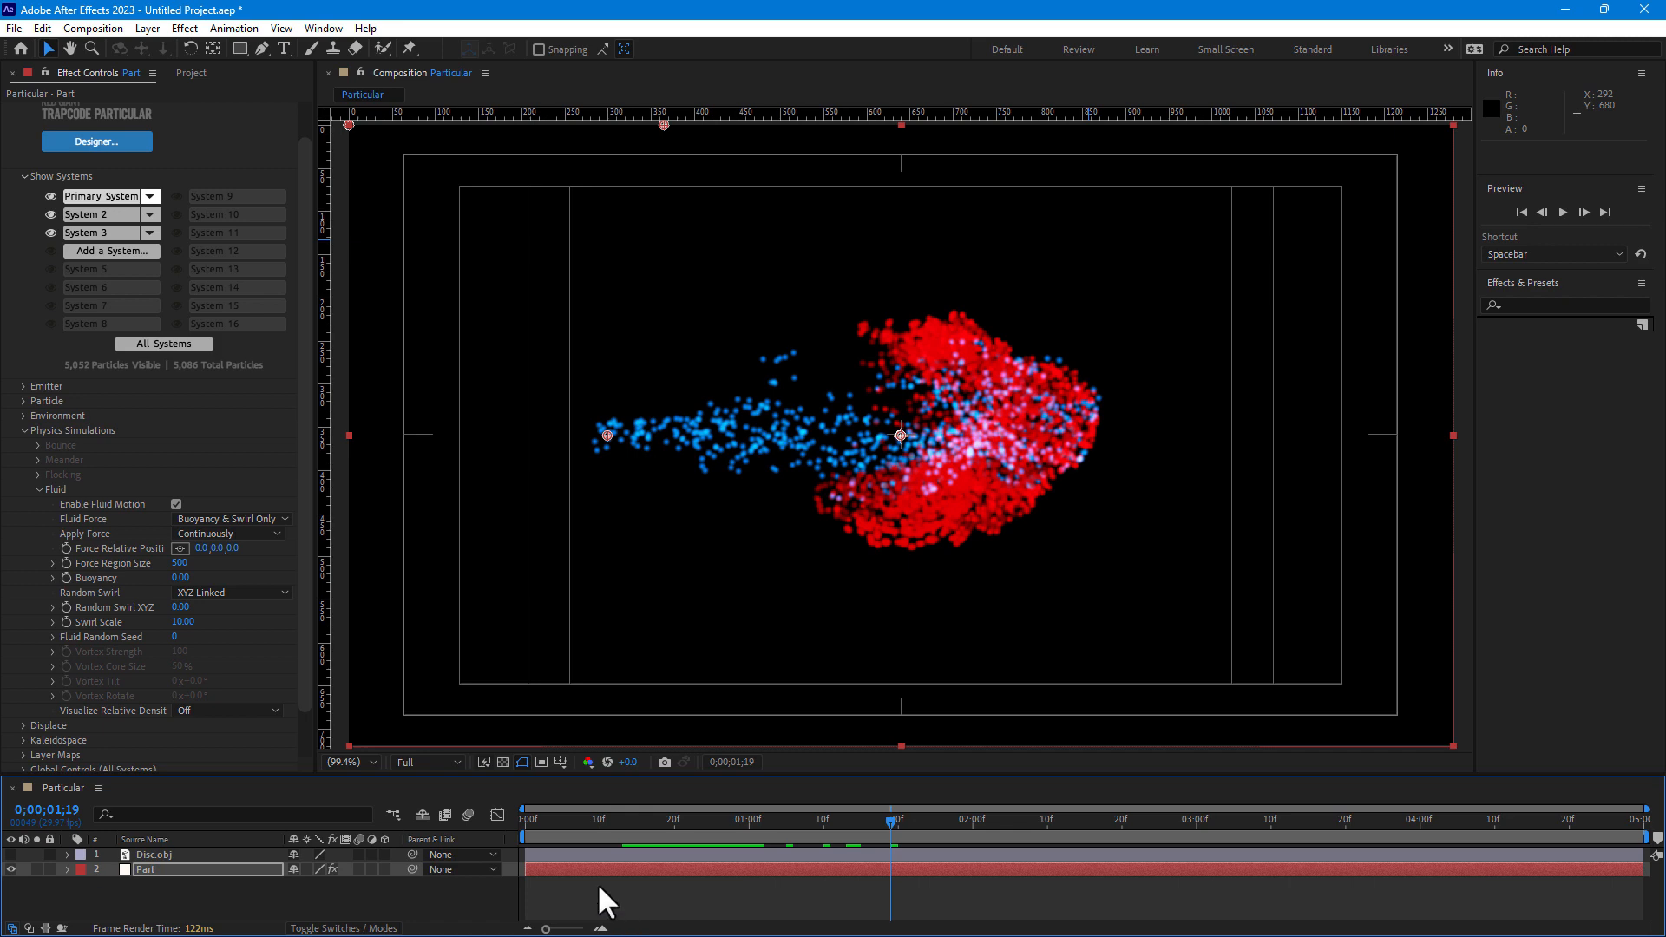
click(176, 504)
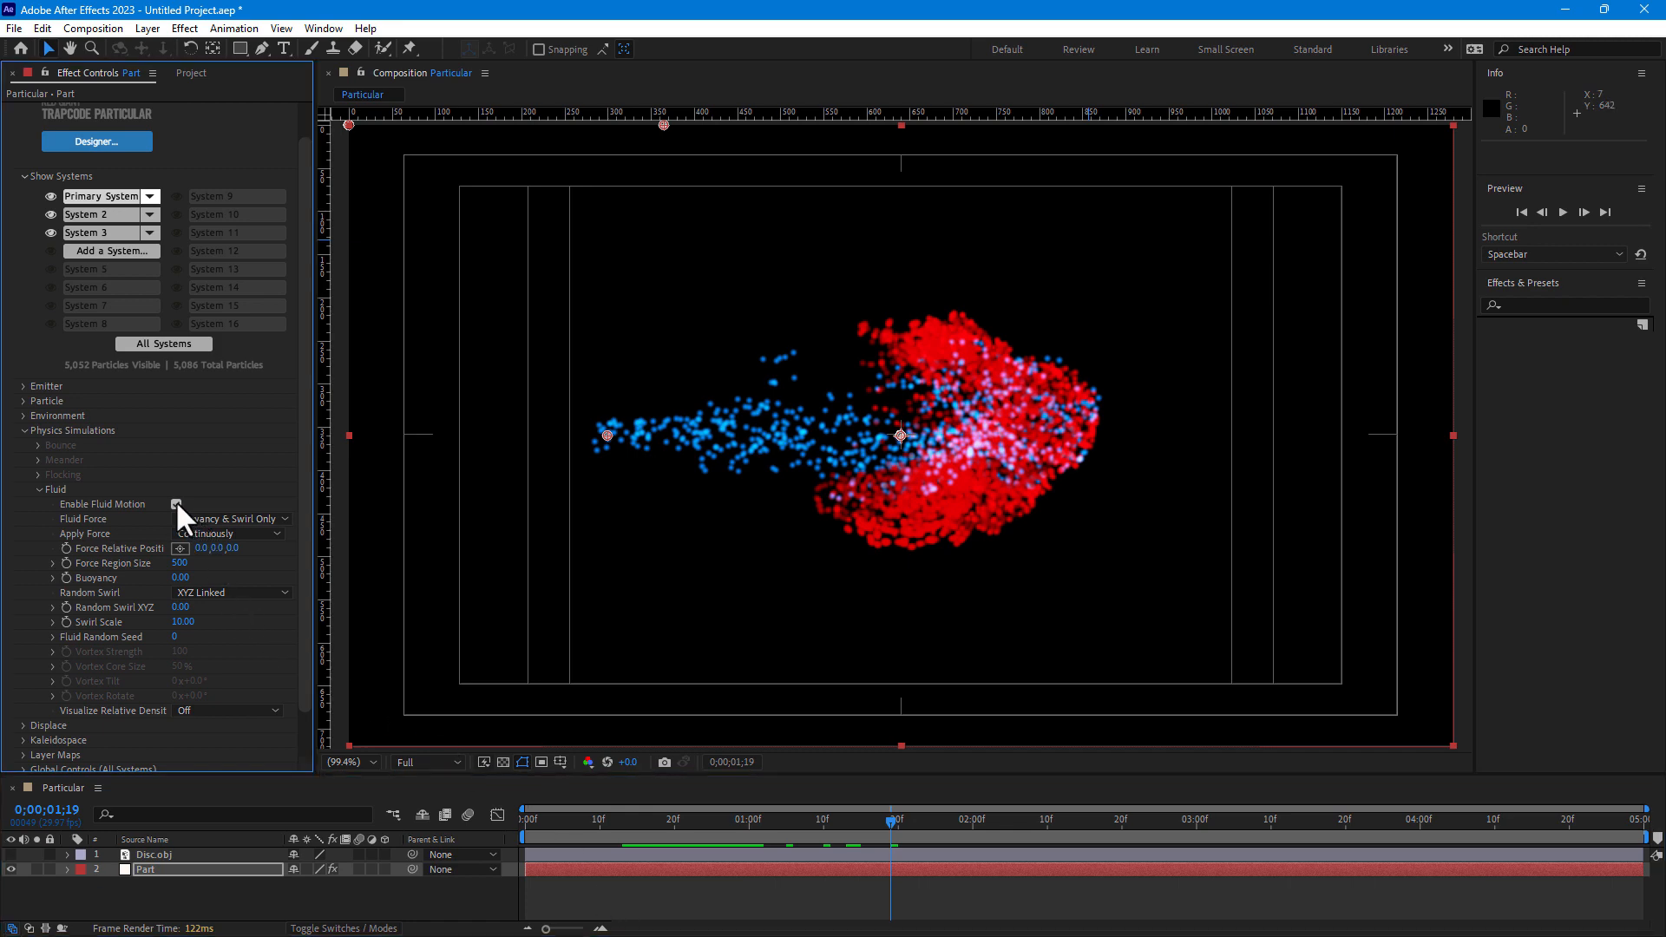
click(176, 503)
click(965, 819)
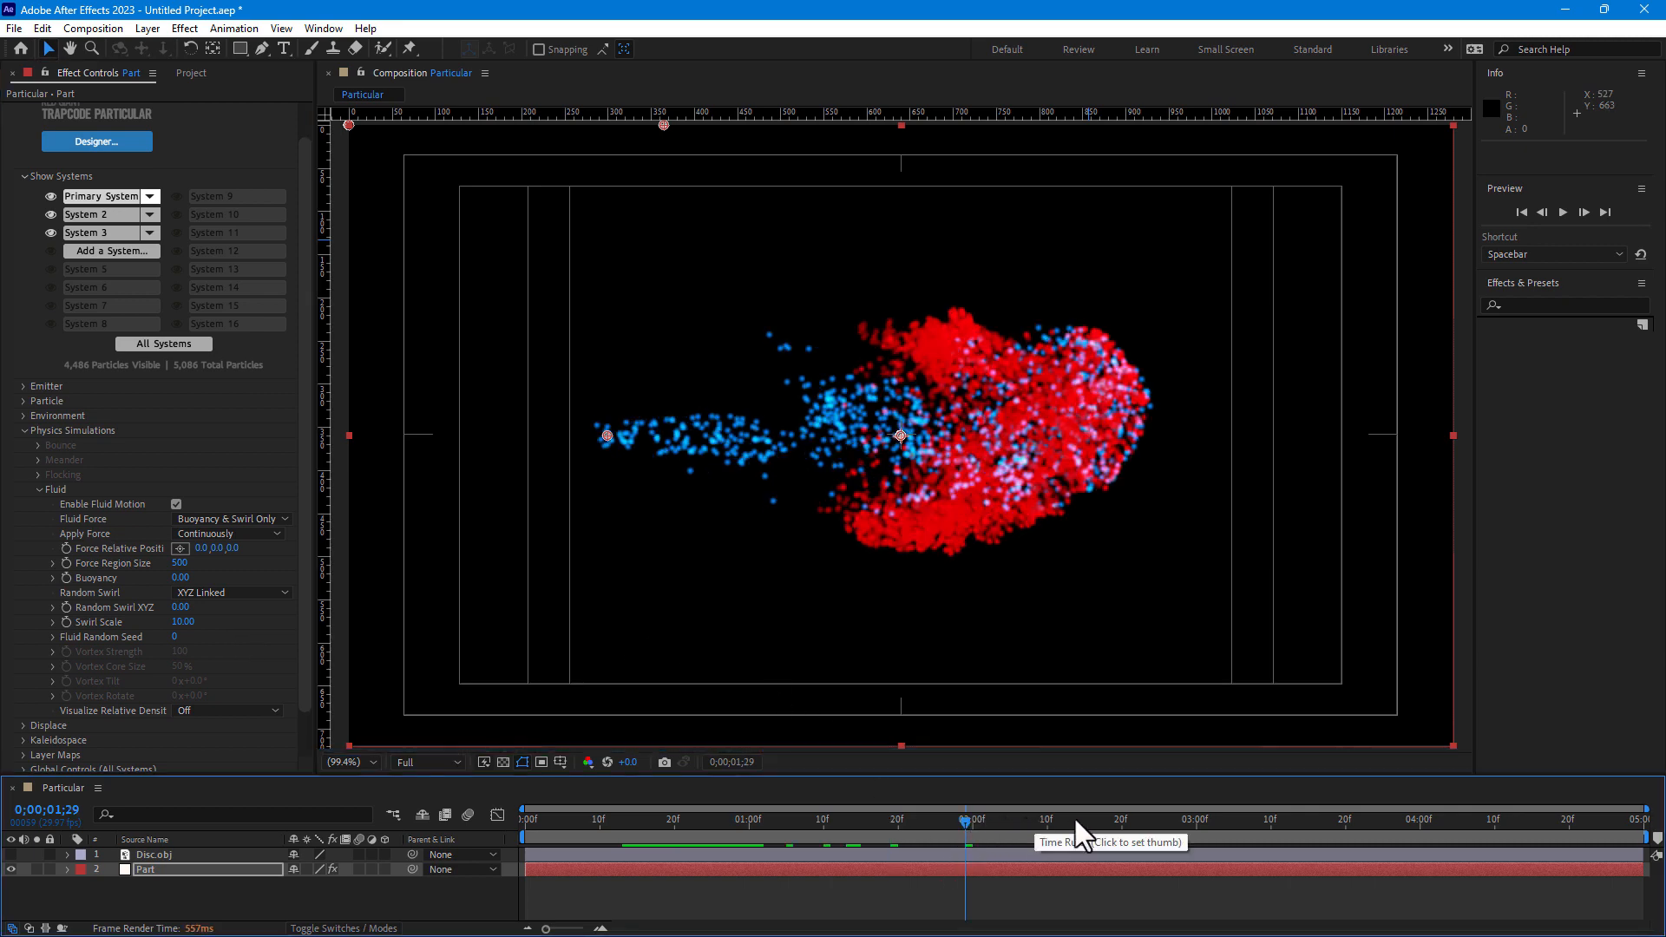
click(1009, 821)
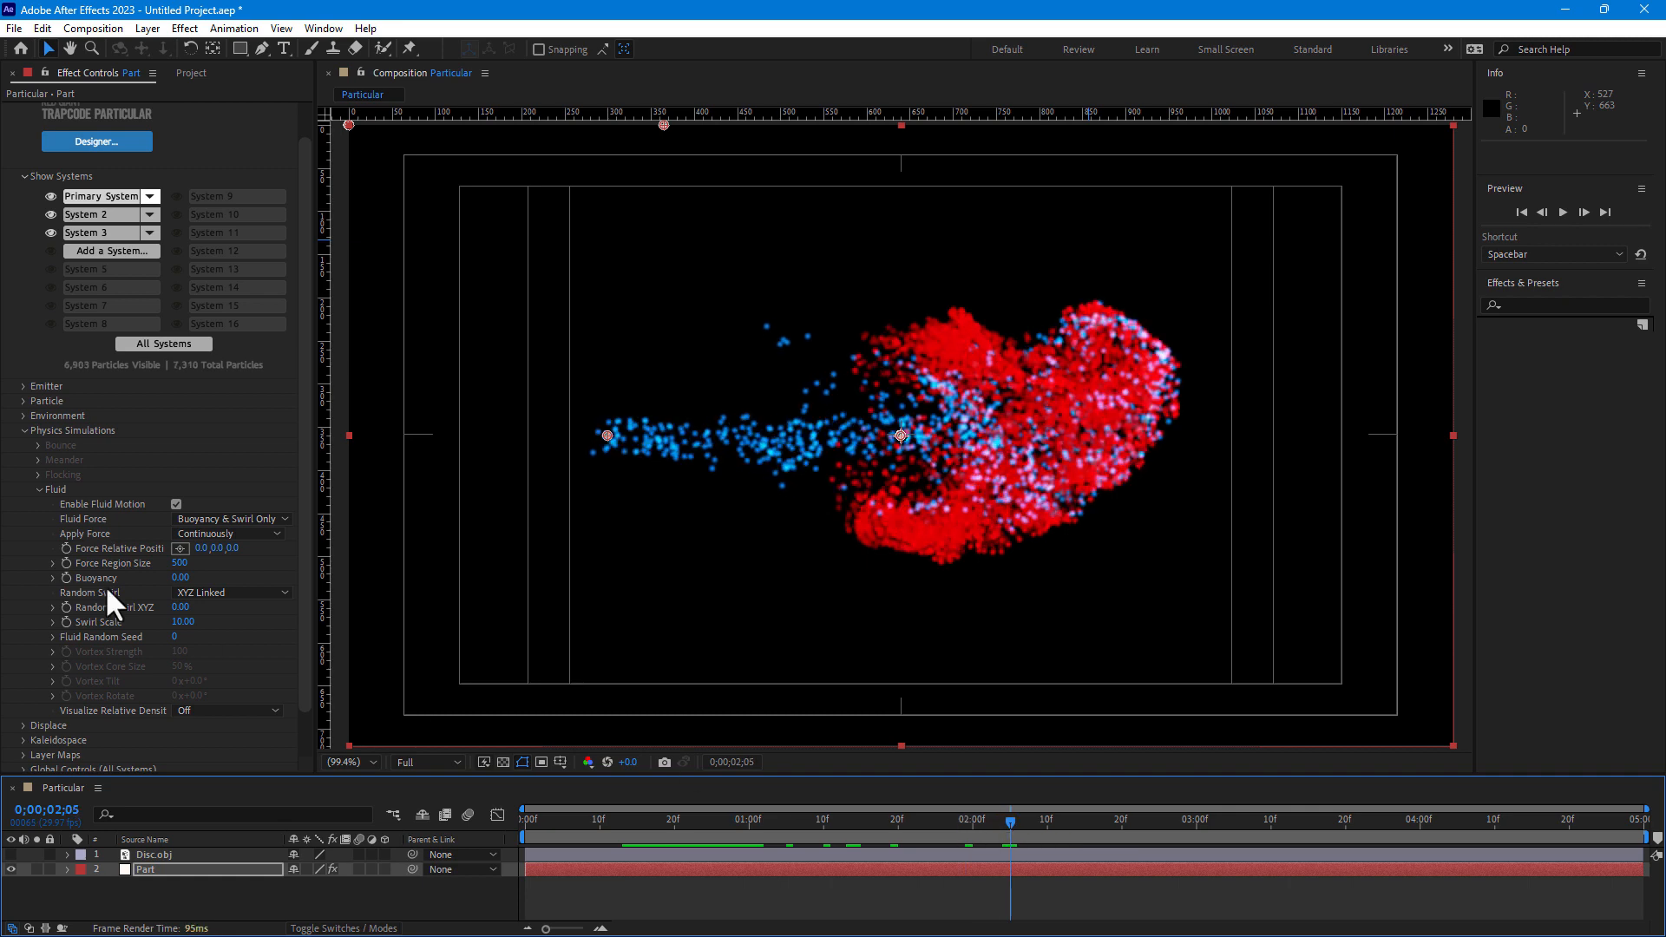
click(38, 492)
click(38, 489)
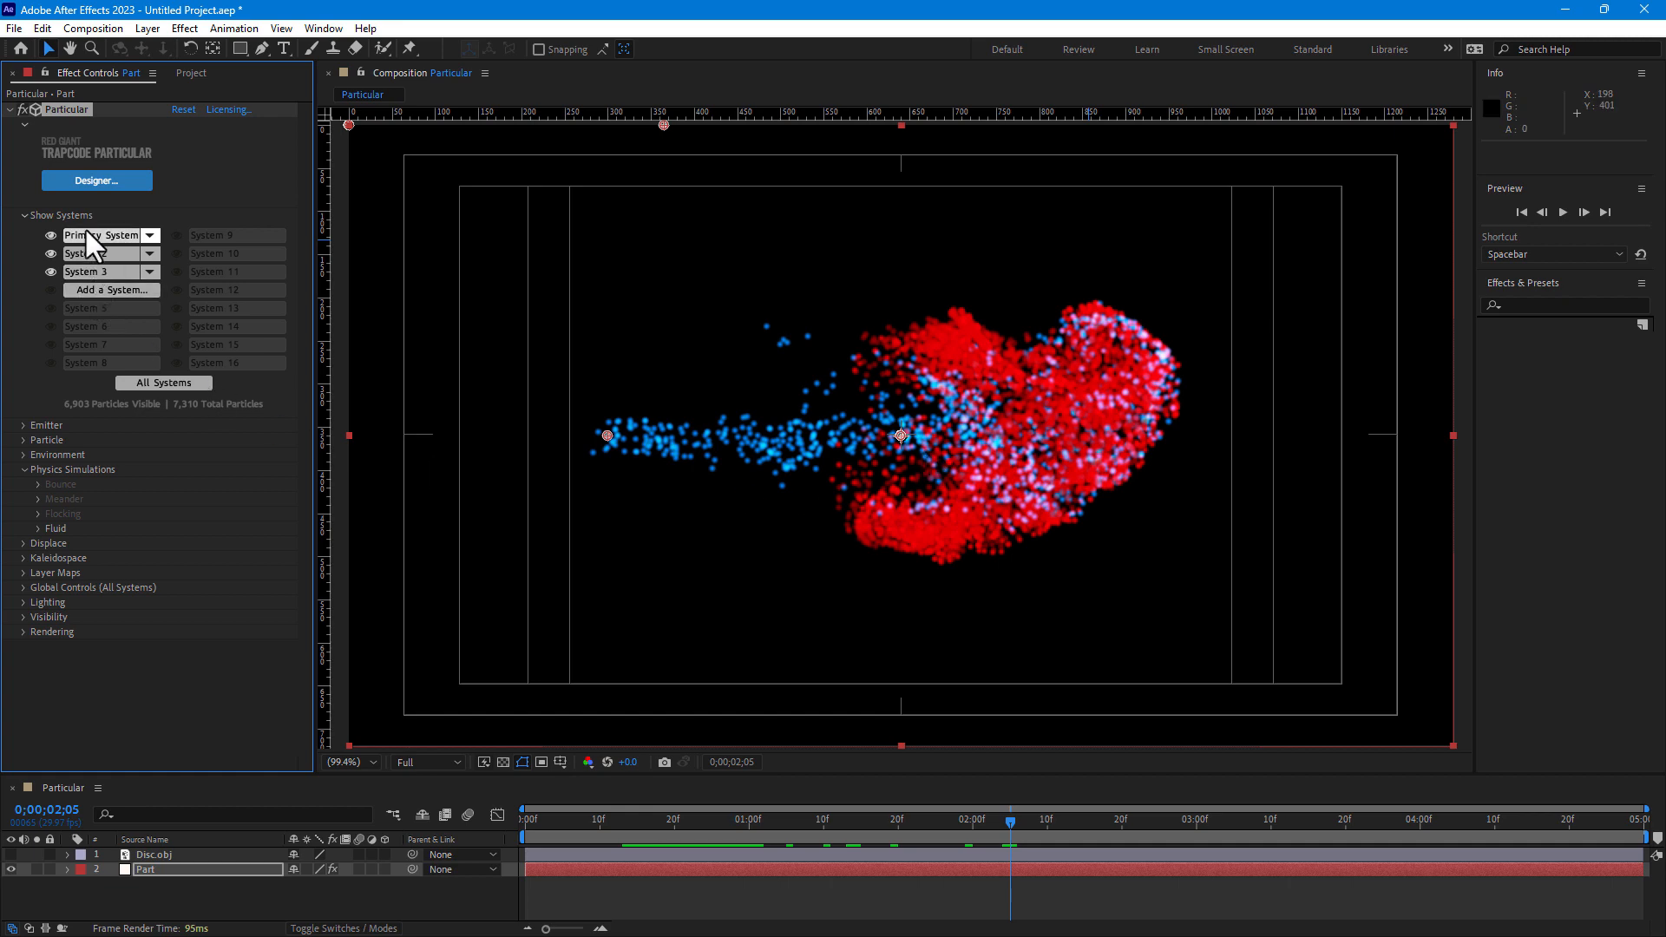
- Examine the Emitter settings and Emitter Behavior options of the Primary System and System 2
click(24, 425)
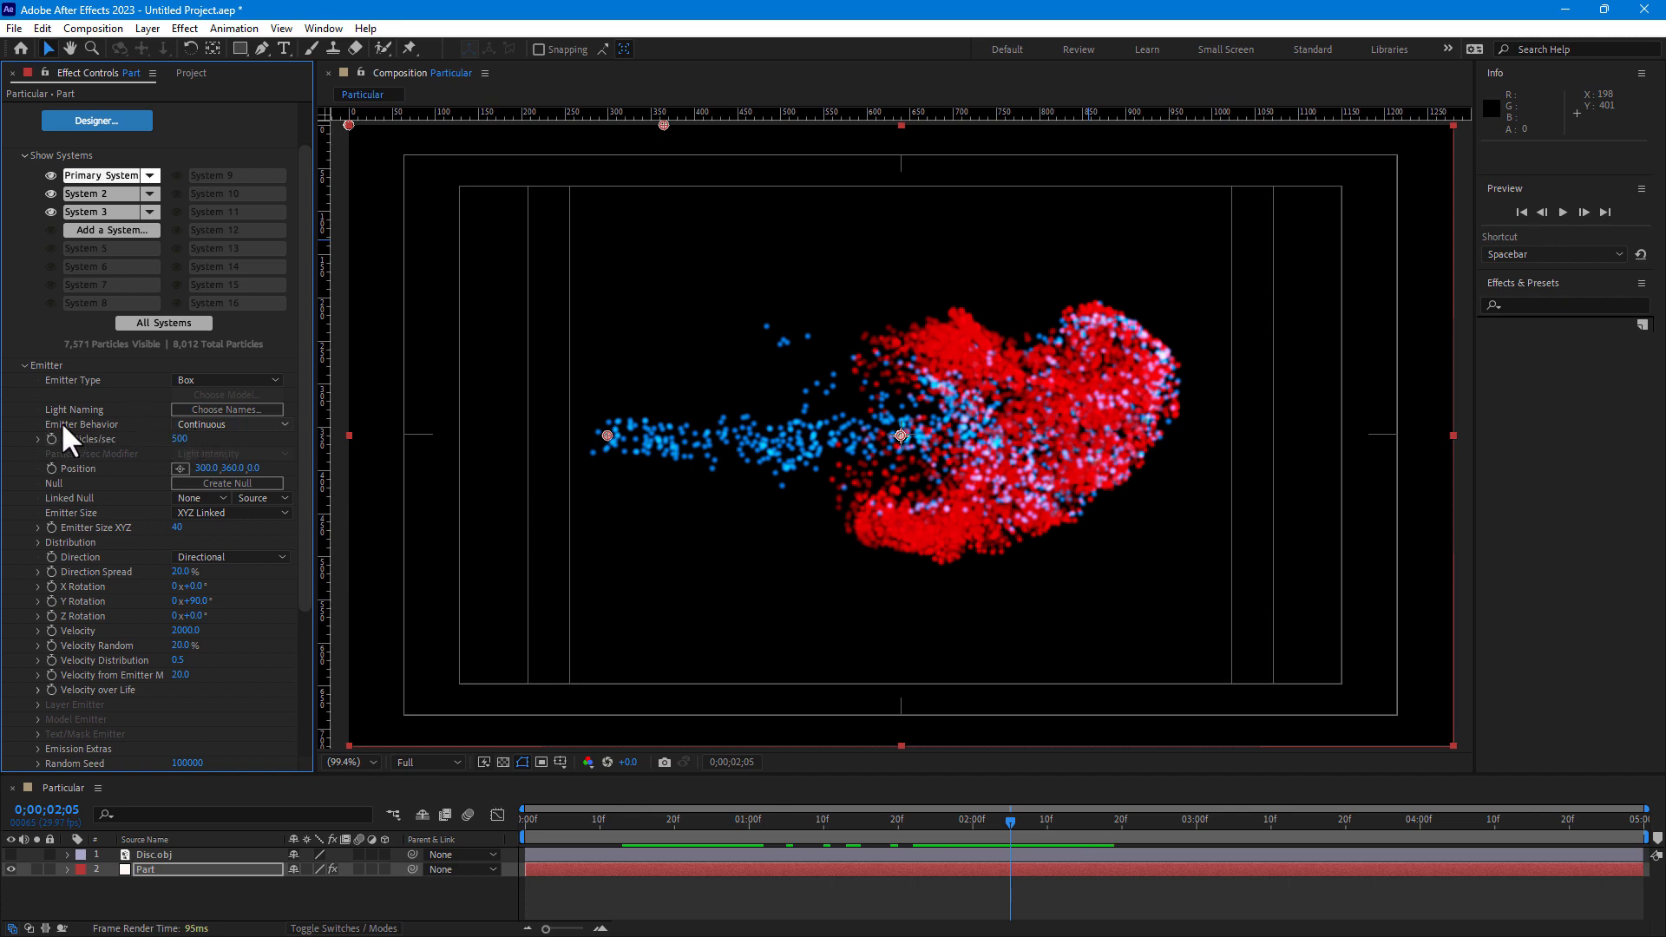
click(227, 426)
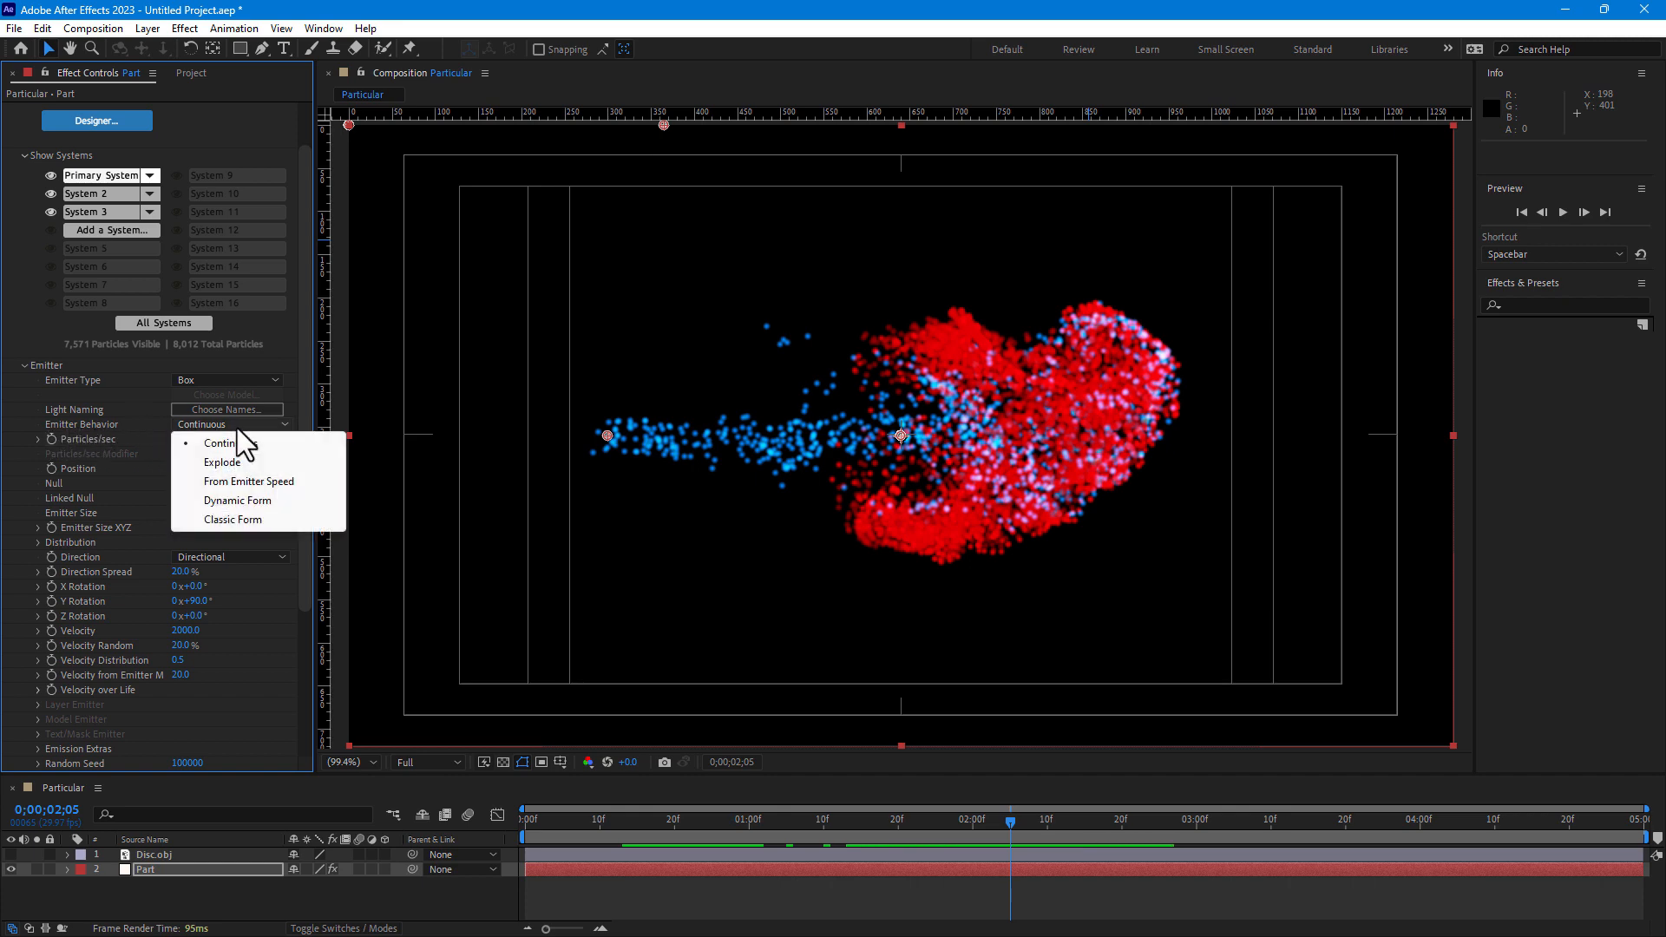
click(237, 425)
click(81, 190)
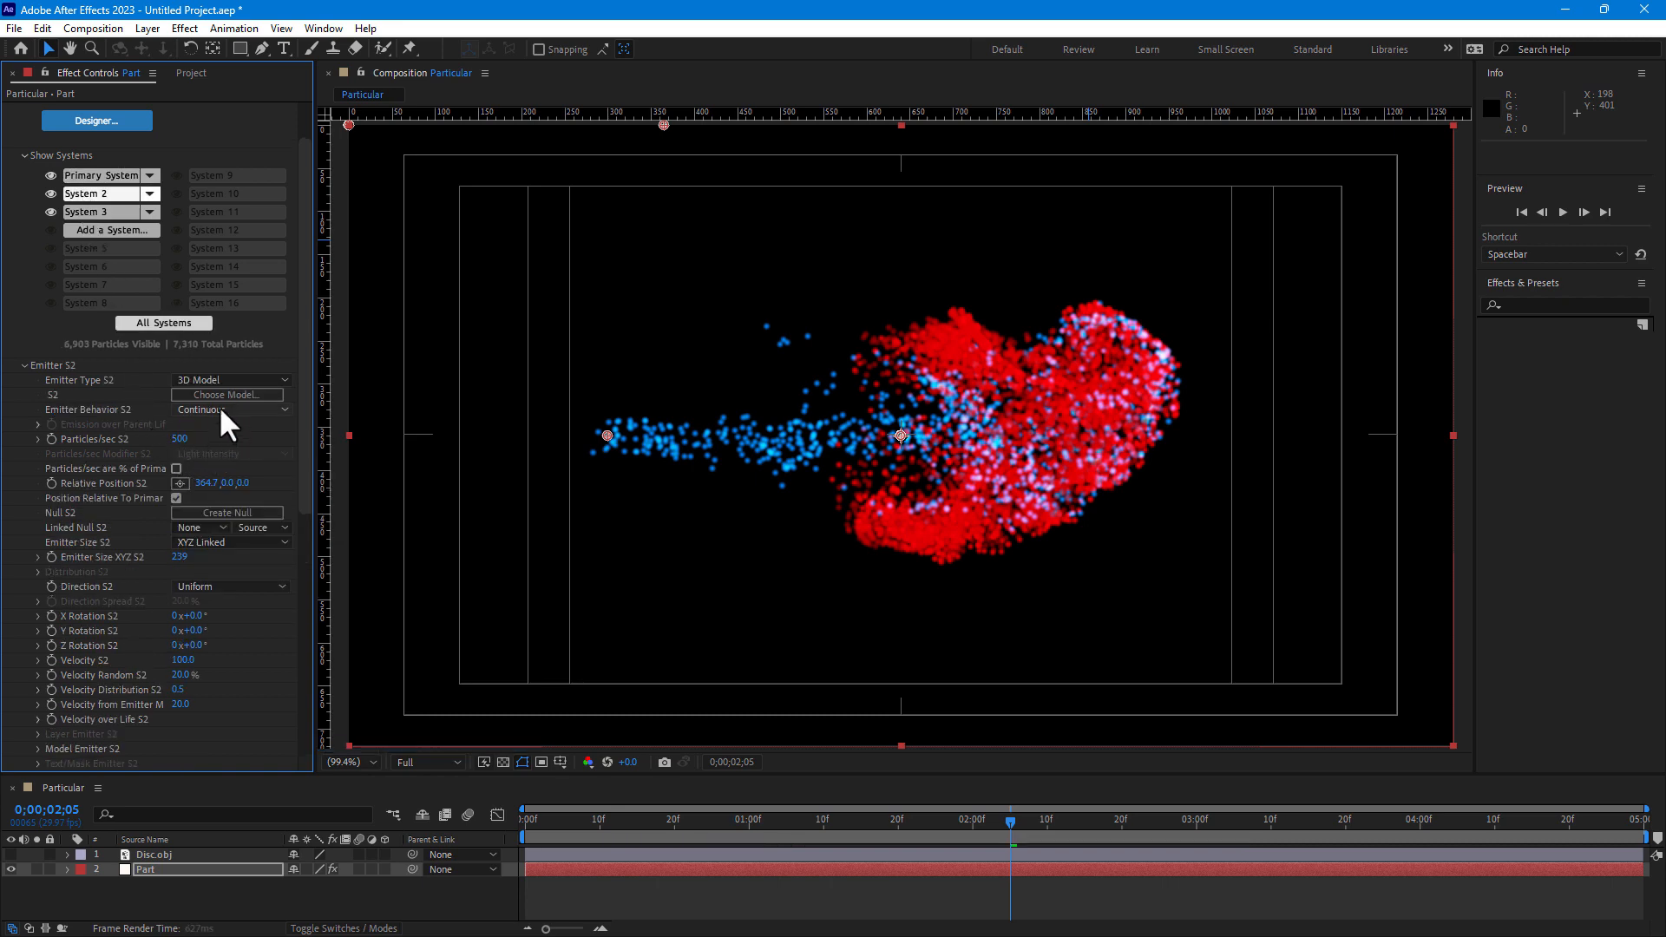
click(219, 405)
- Select System 3, expand its Emitter settings and view the Parent System options, keeping System 2
click(82, 206)
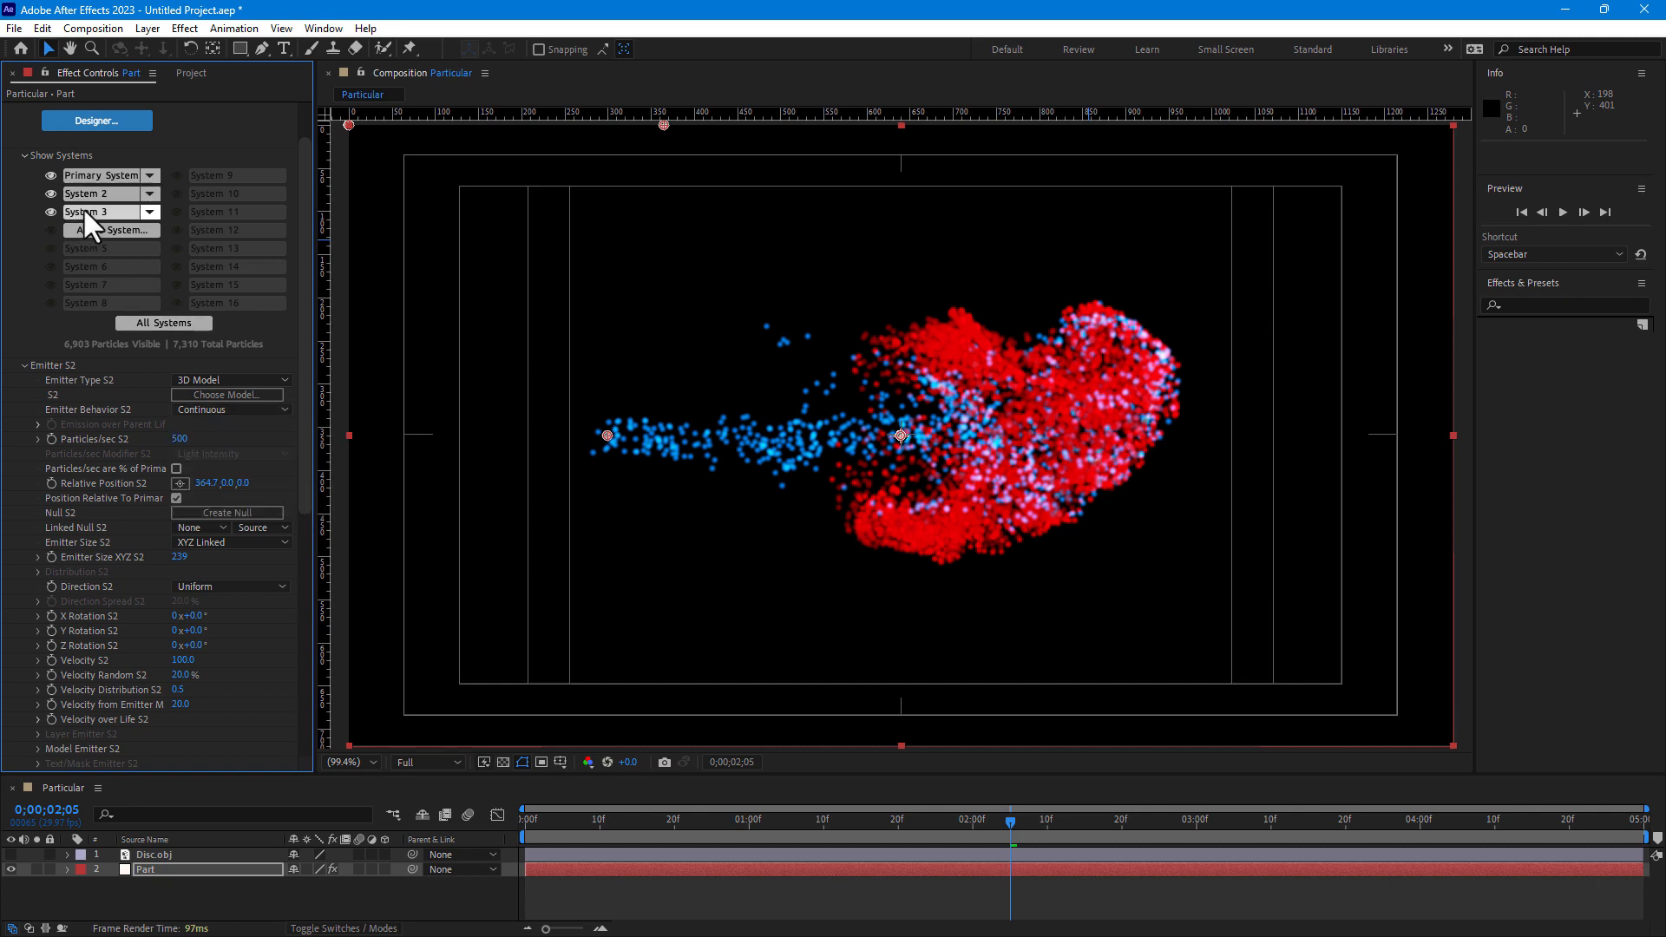
click(82, 206)
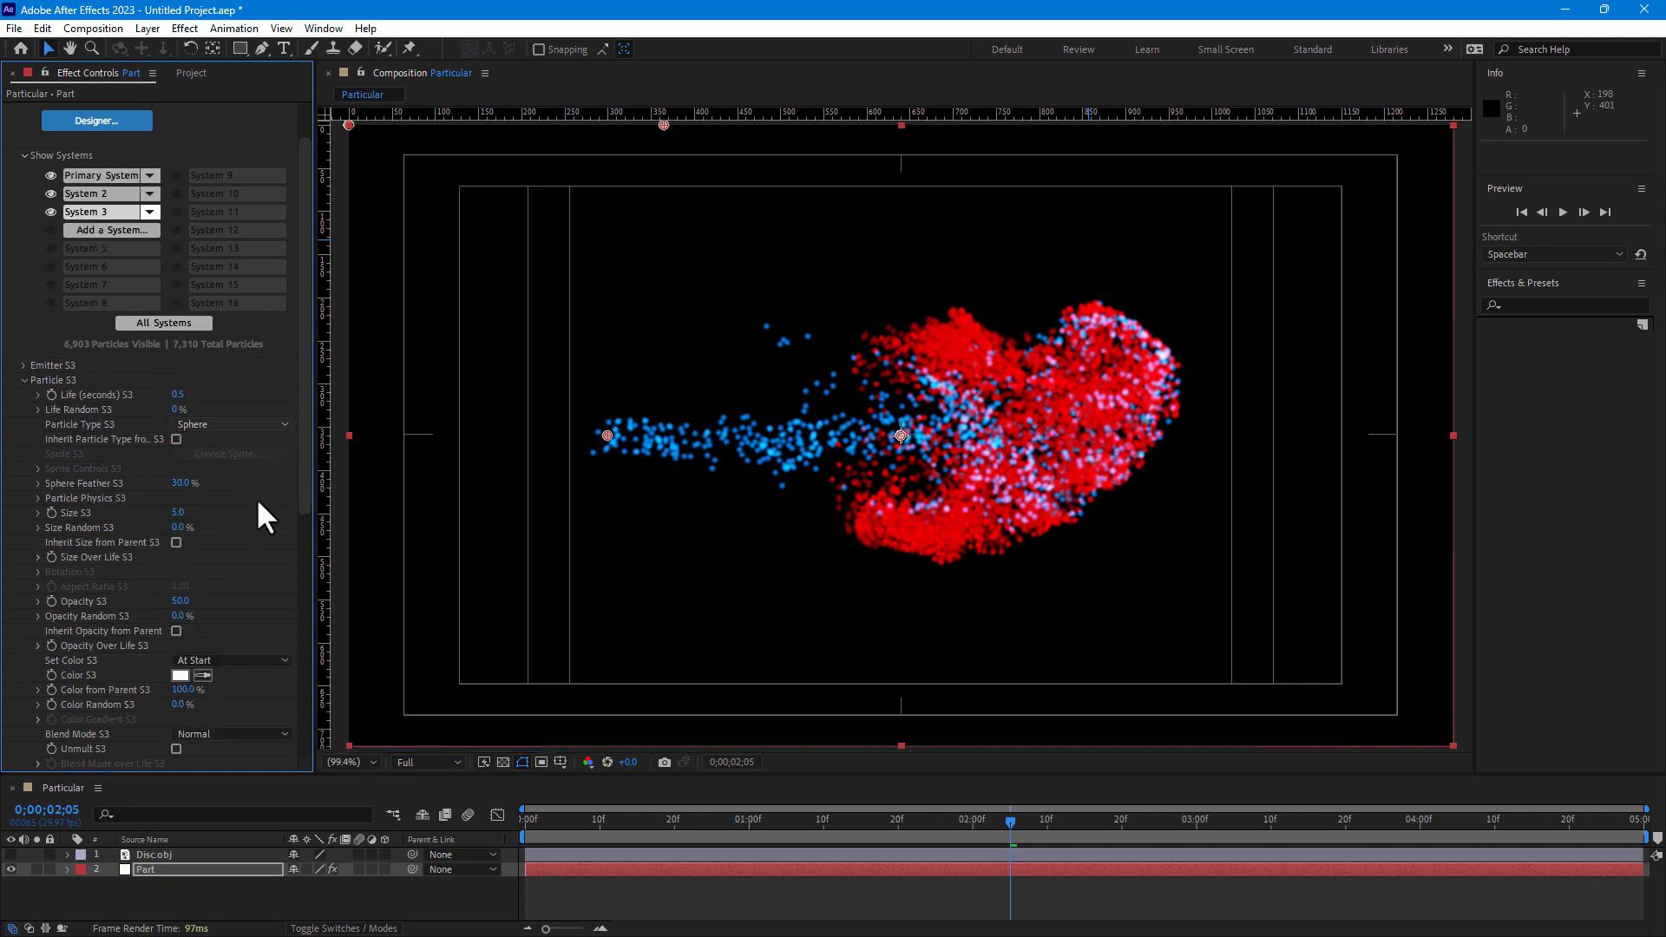
click(22, 363)
scroll(22, 363, down, 1)
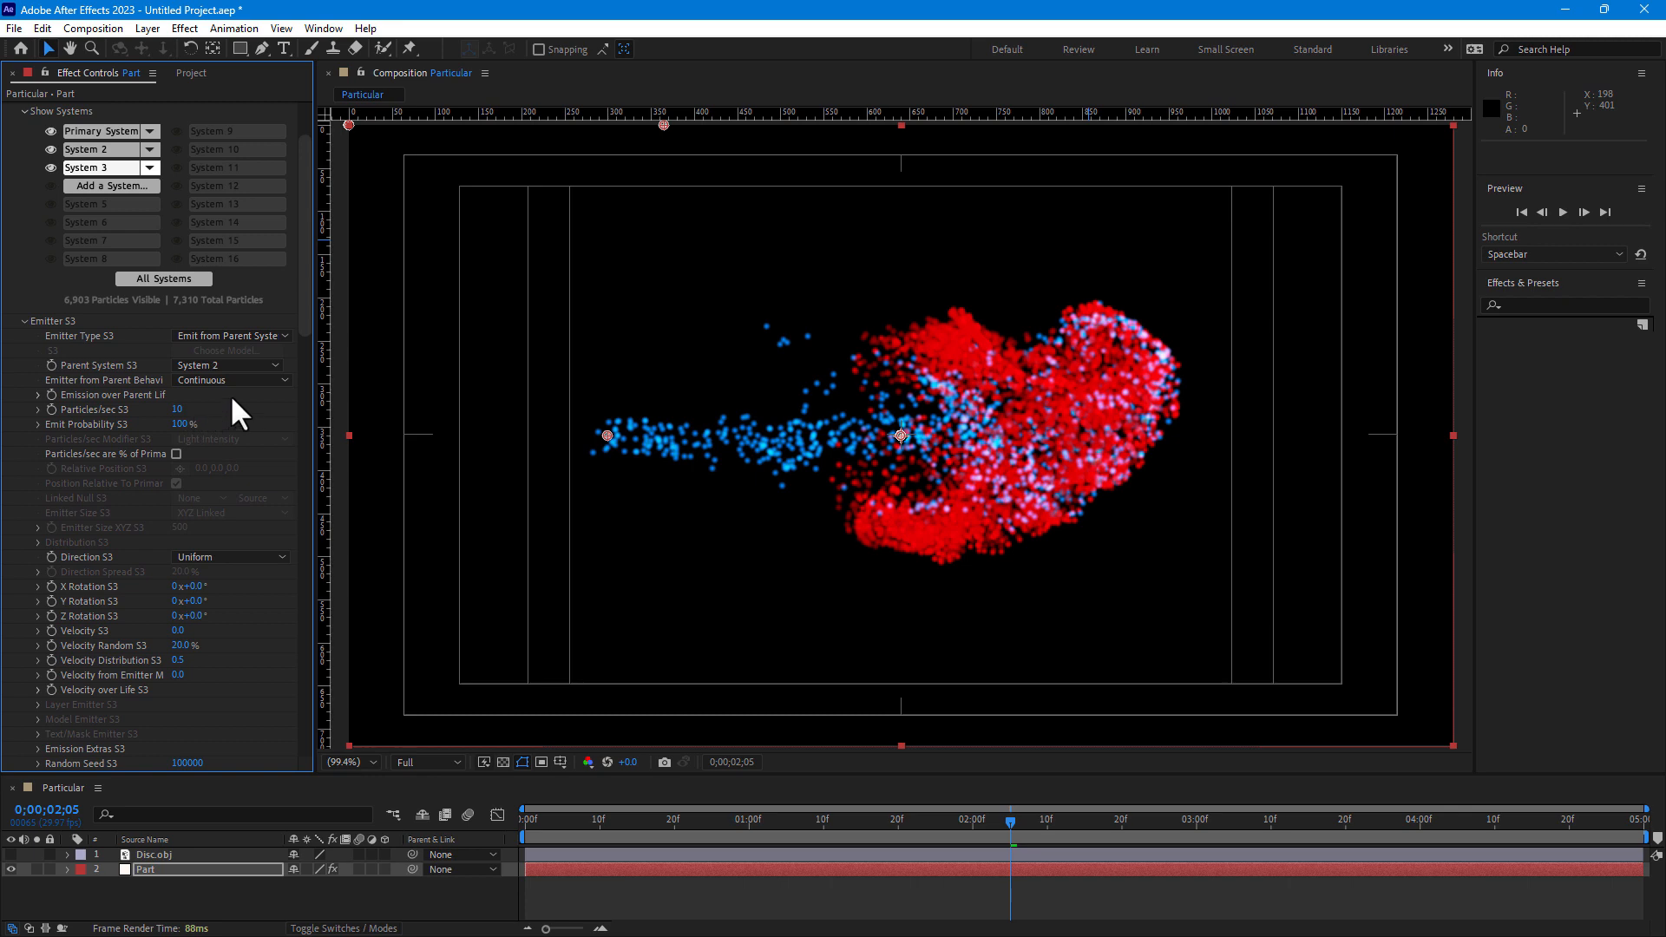
click(204, 367)
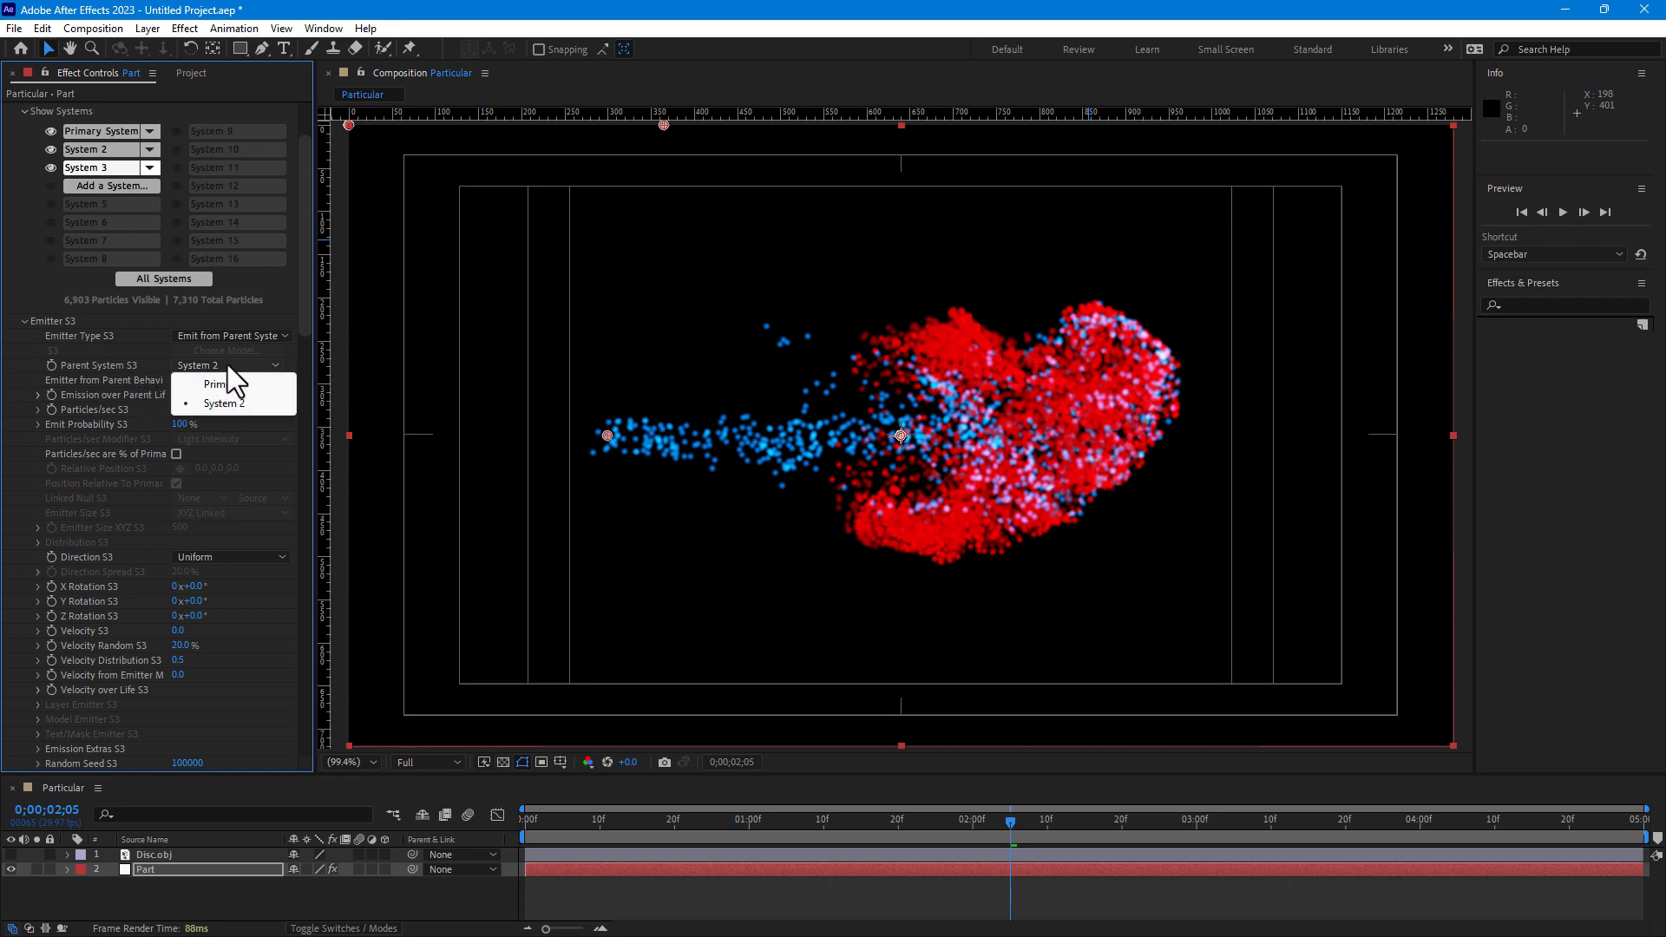
click(254, 457)
- View System 3's Emitter from Parent Behavior and Emitter Type options, keeping Continuous and Emit from Parent System
click(111, 186)
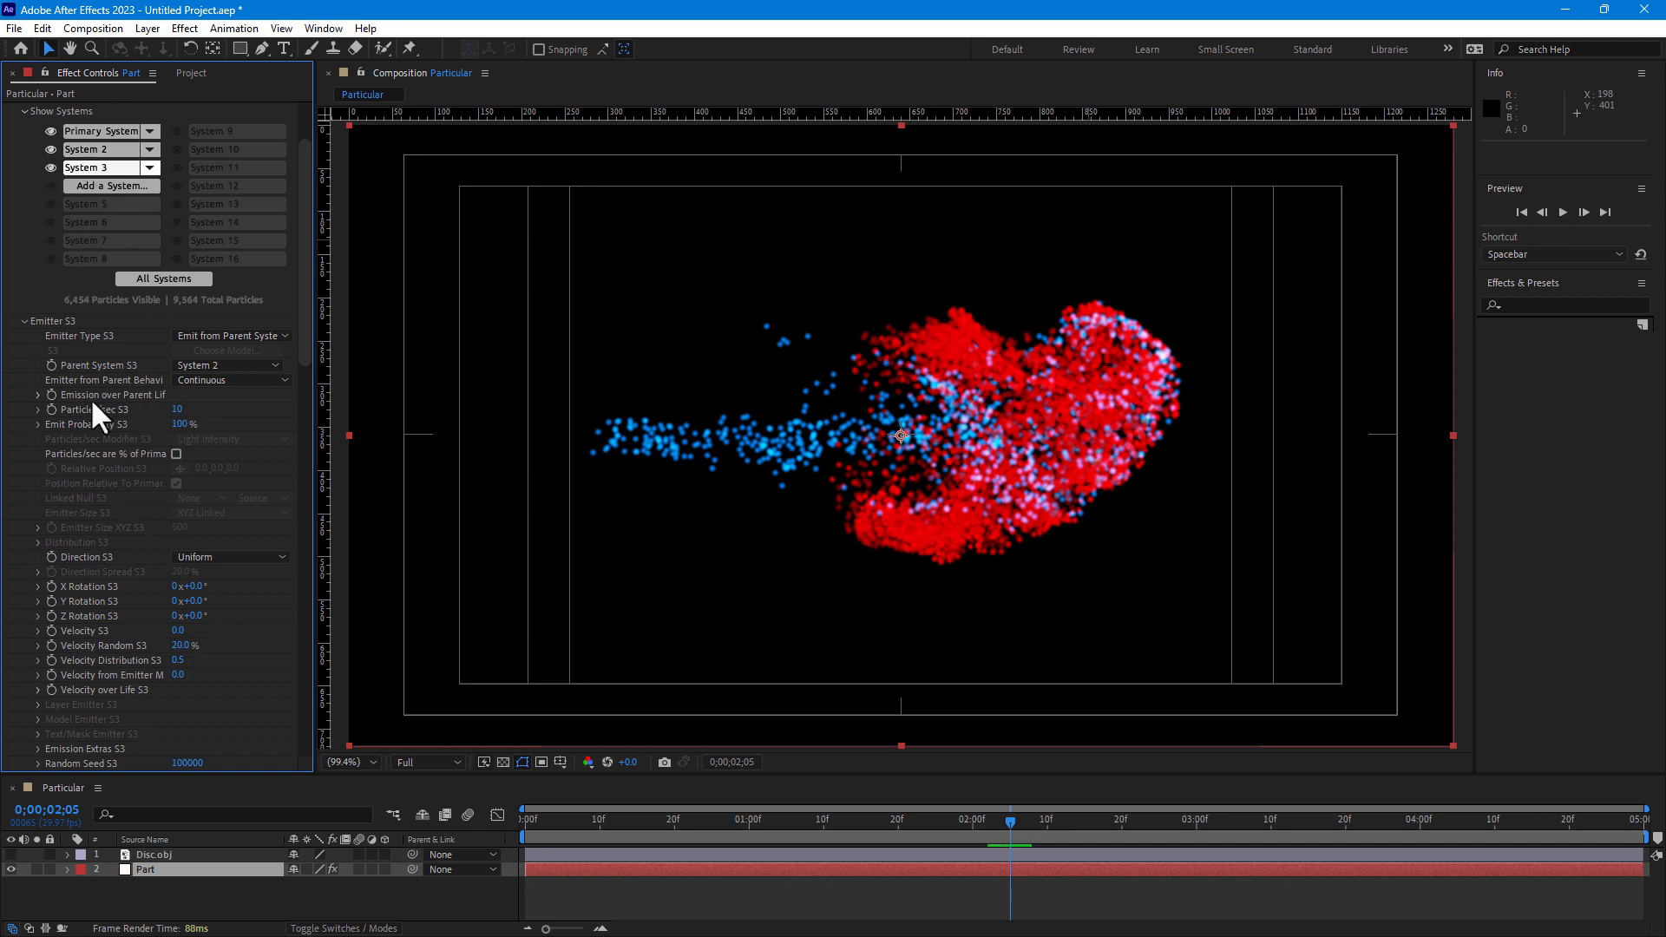
click(221, 380)
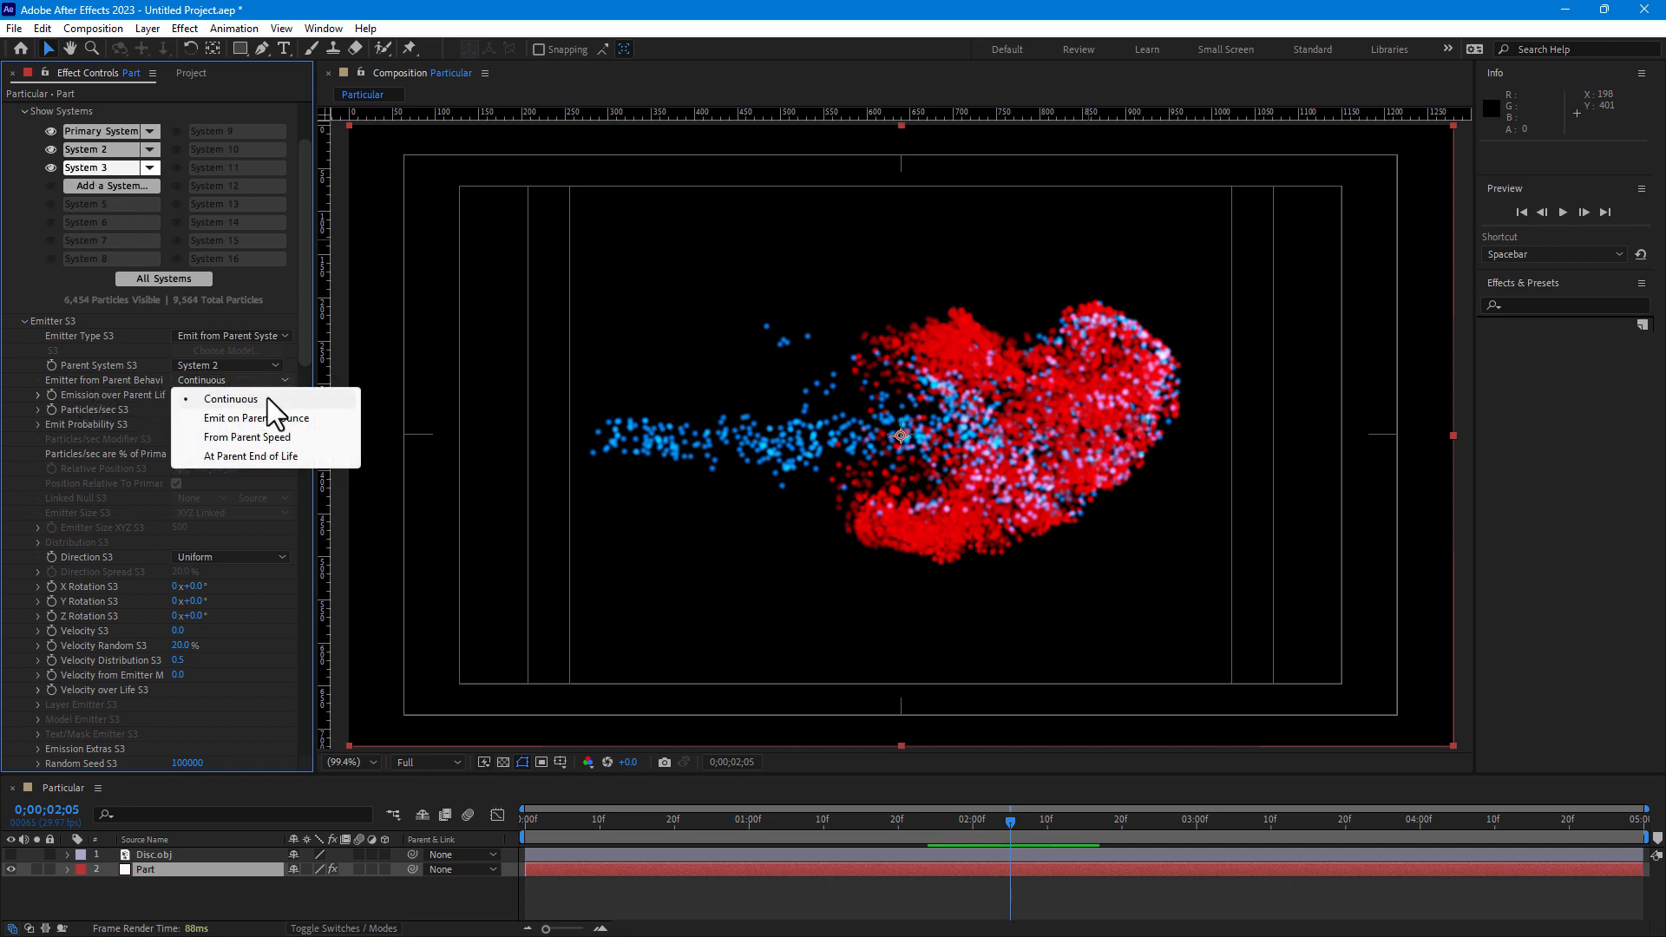
click(242, 521)
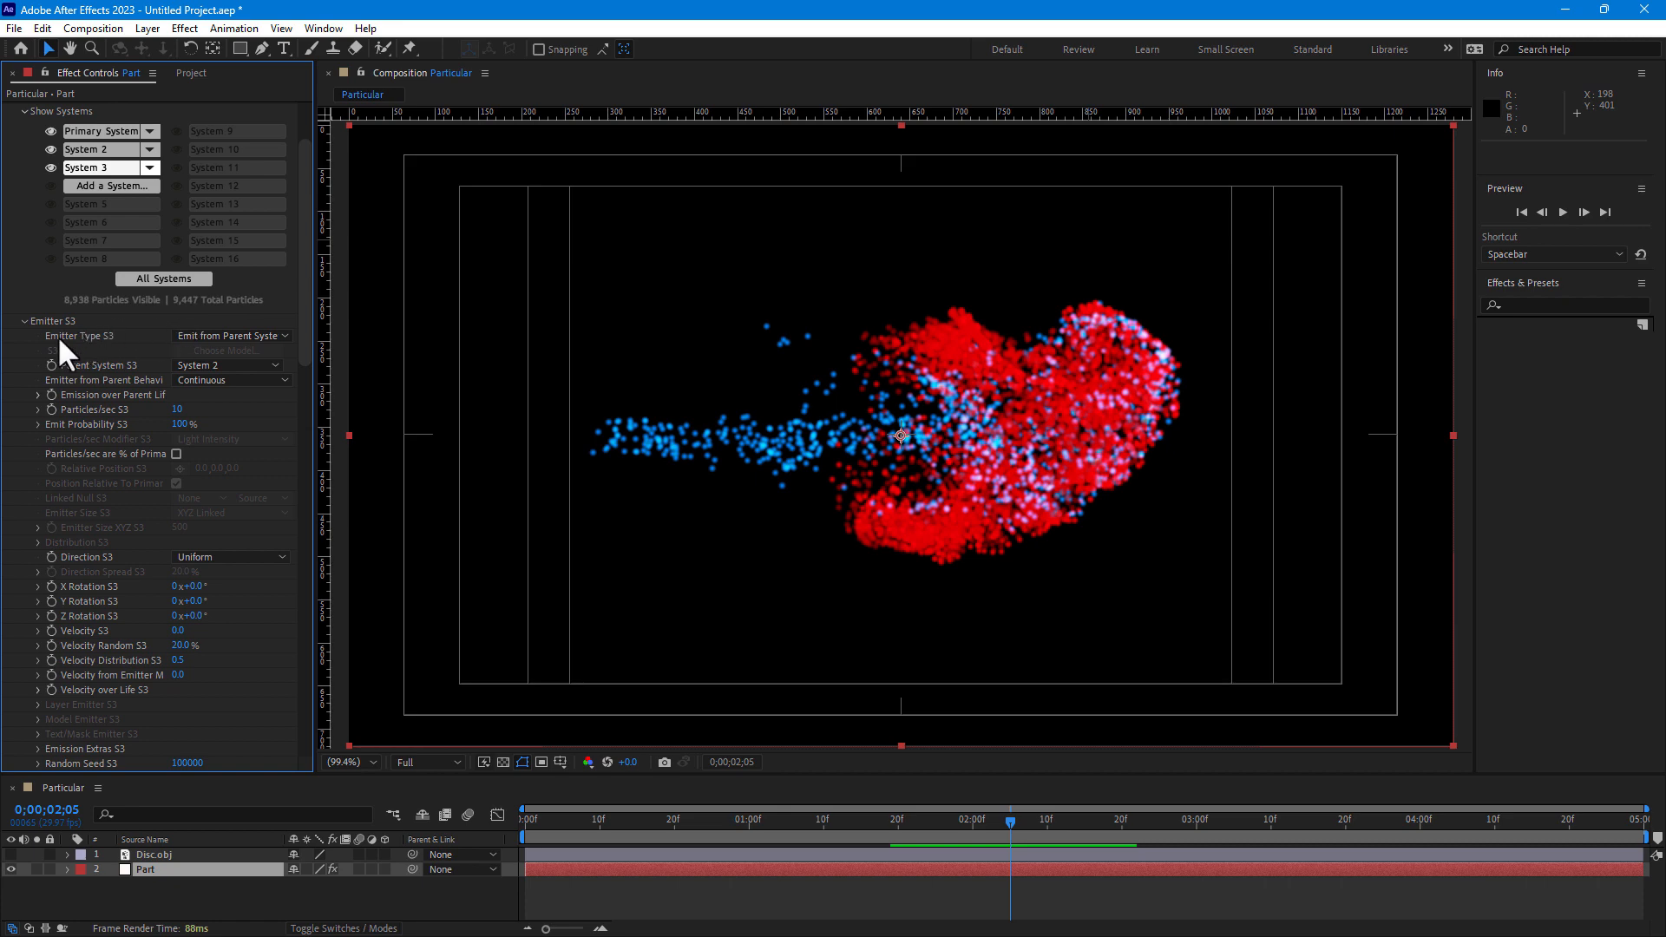
click(202, 335)
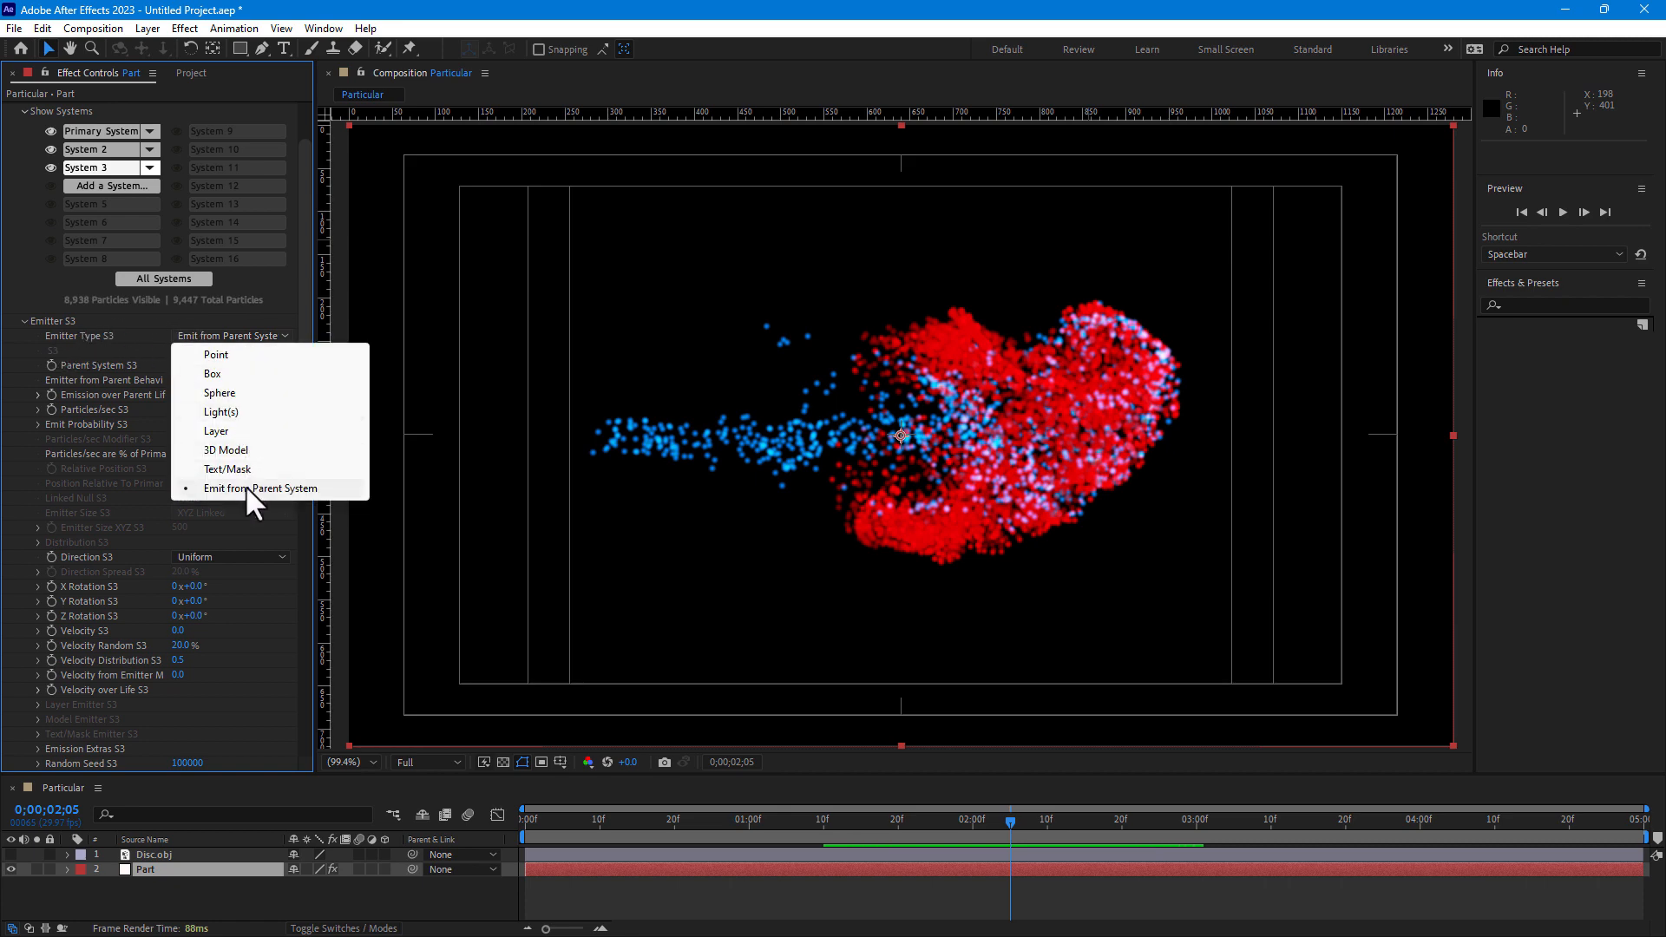
click(287, 488)
- Compare the Emitter settings of the Primary System, System 2 and System 3, keeping System 3's type as Emit from Parent System
click(85, 131)
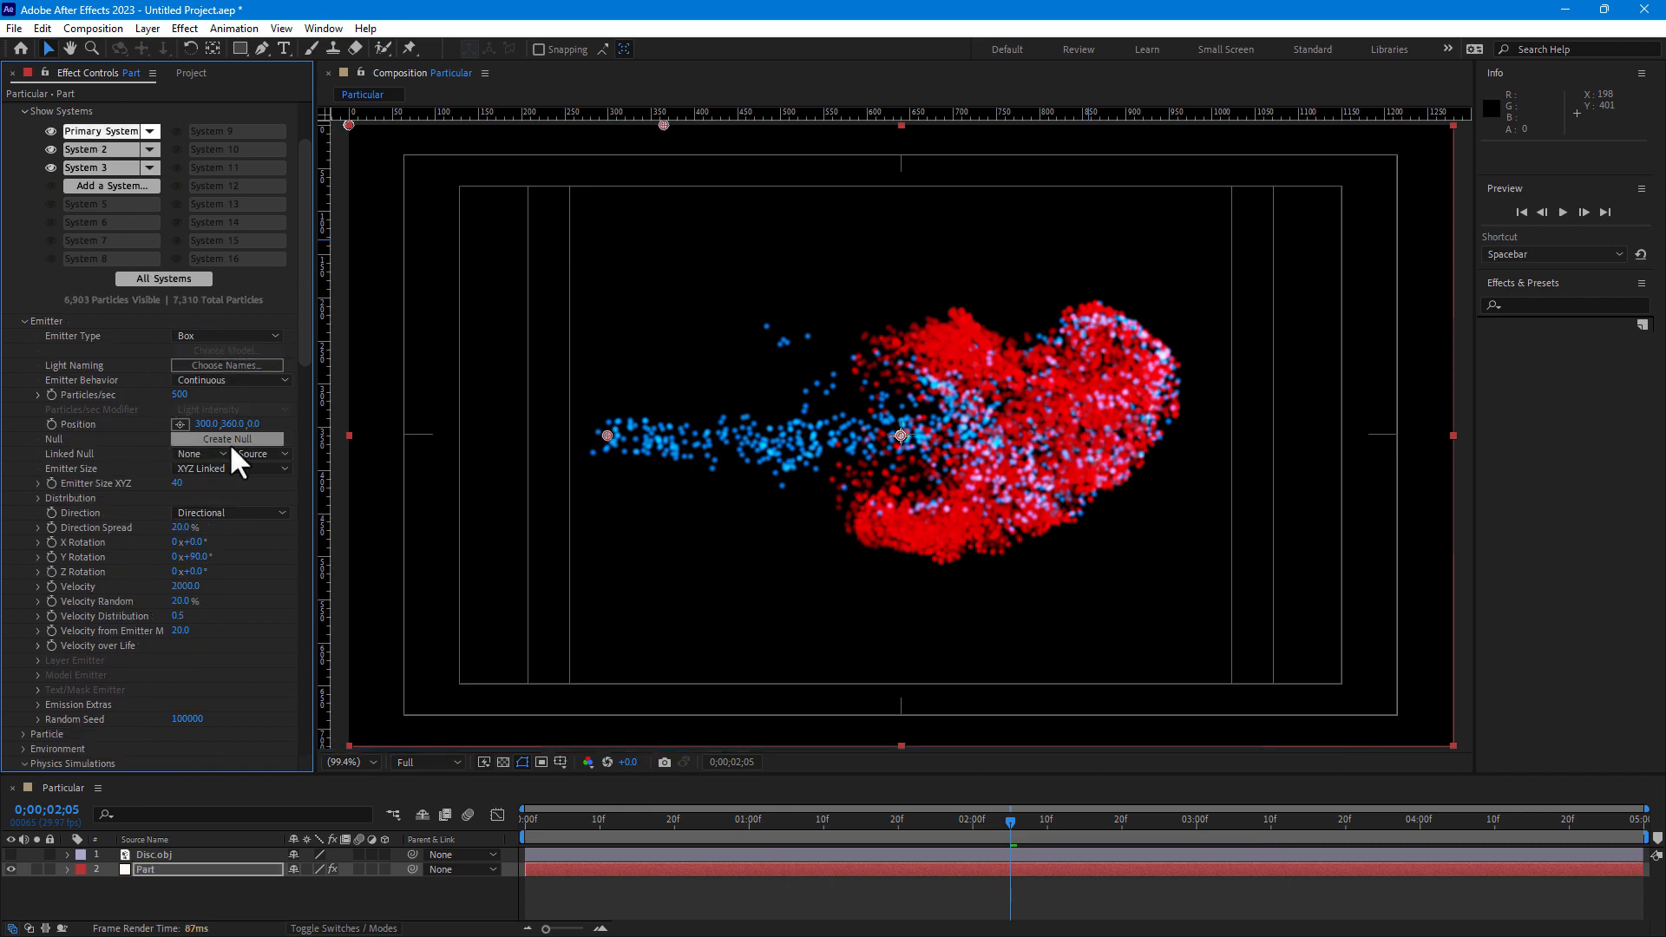
click(111, 151)
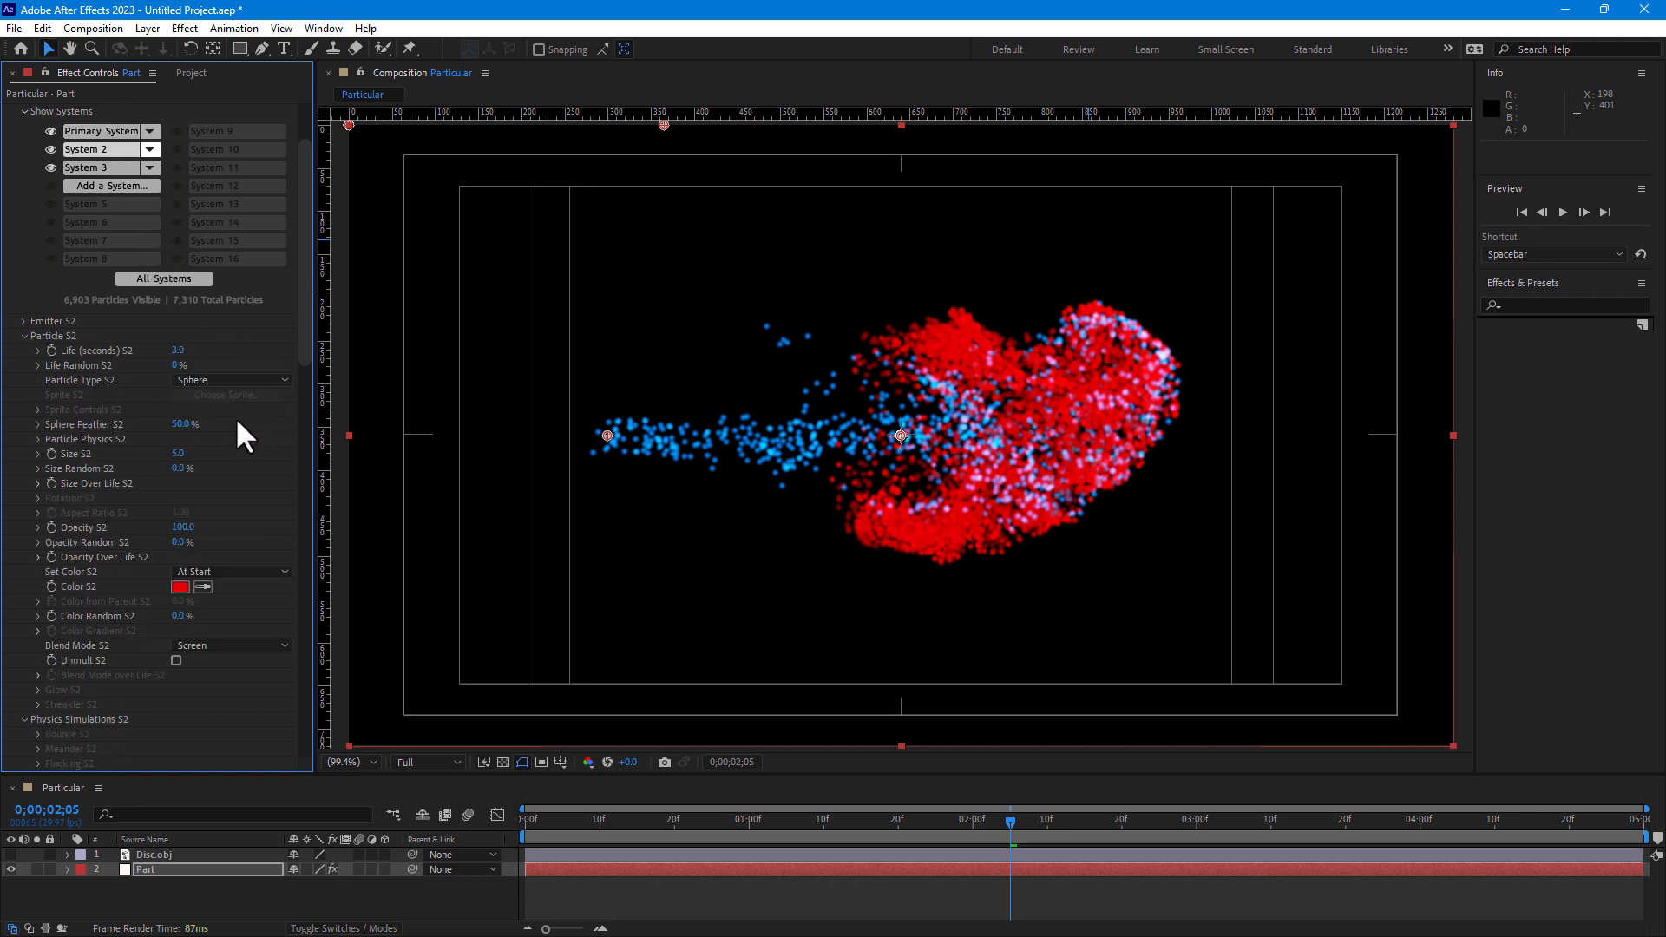
click(23, 321)
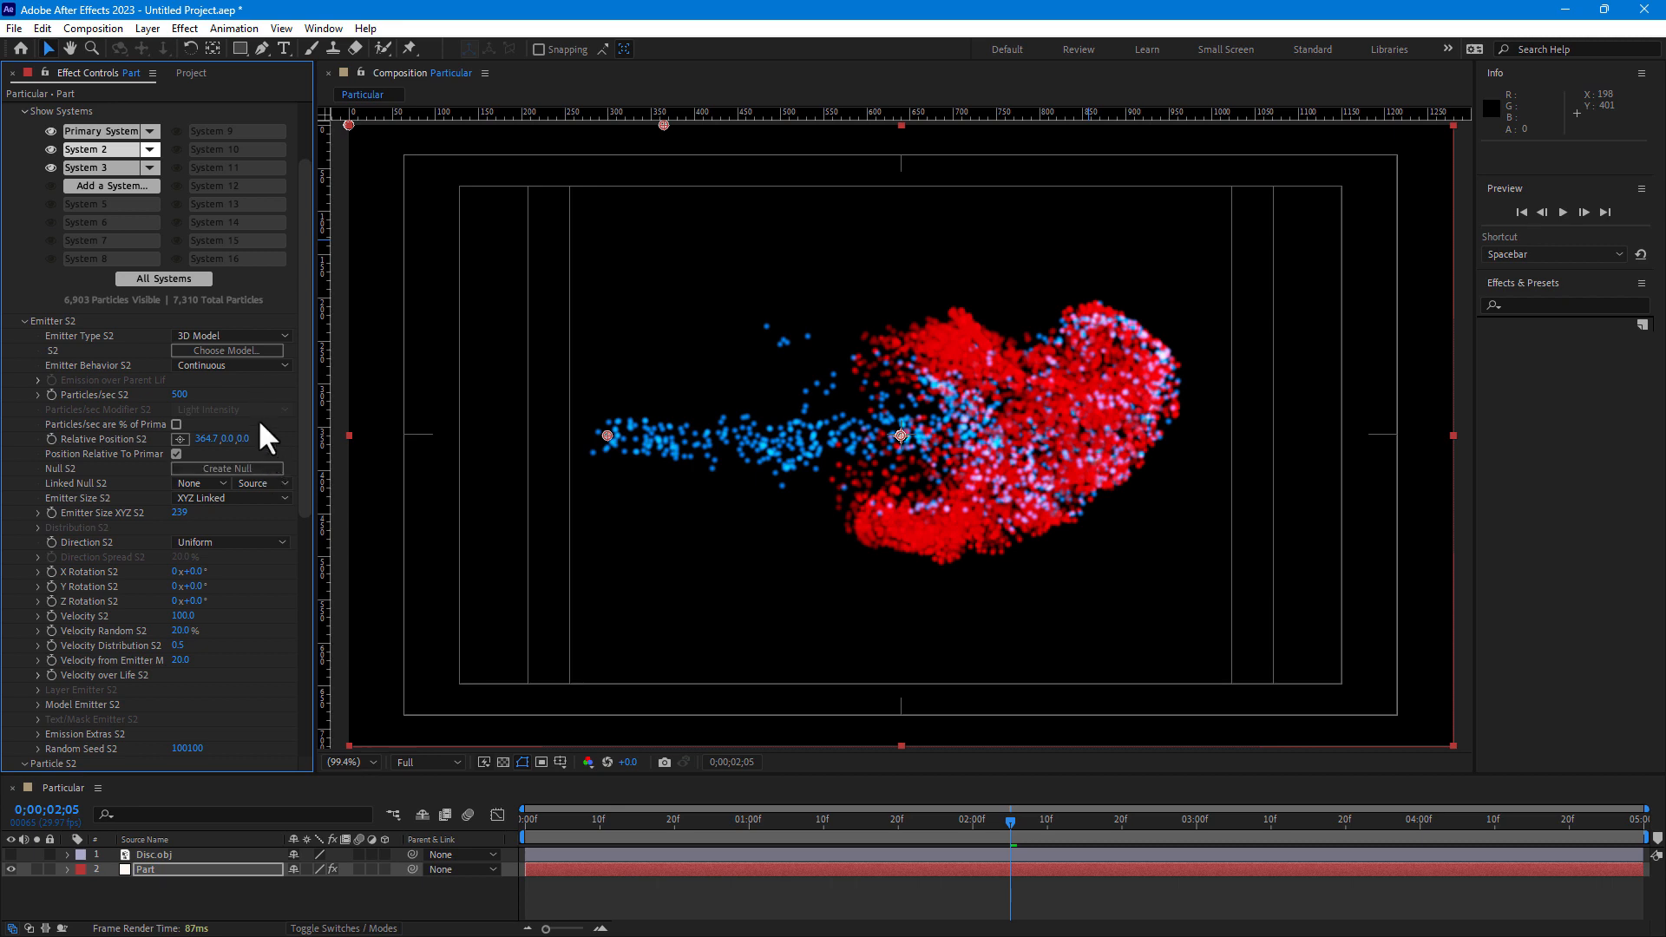
click(97, 165)
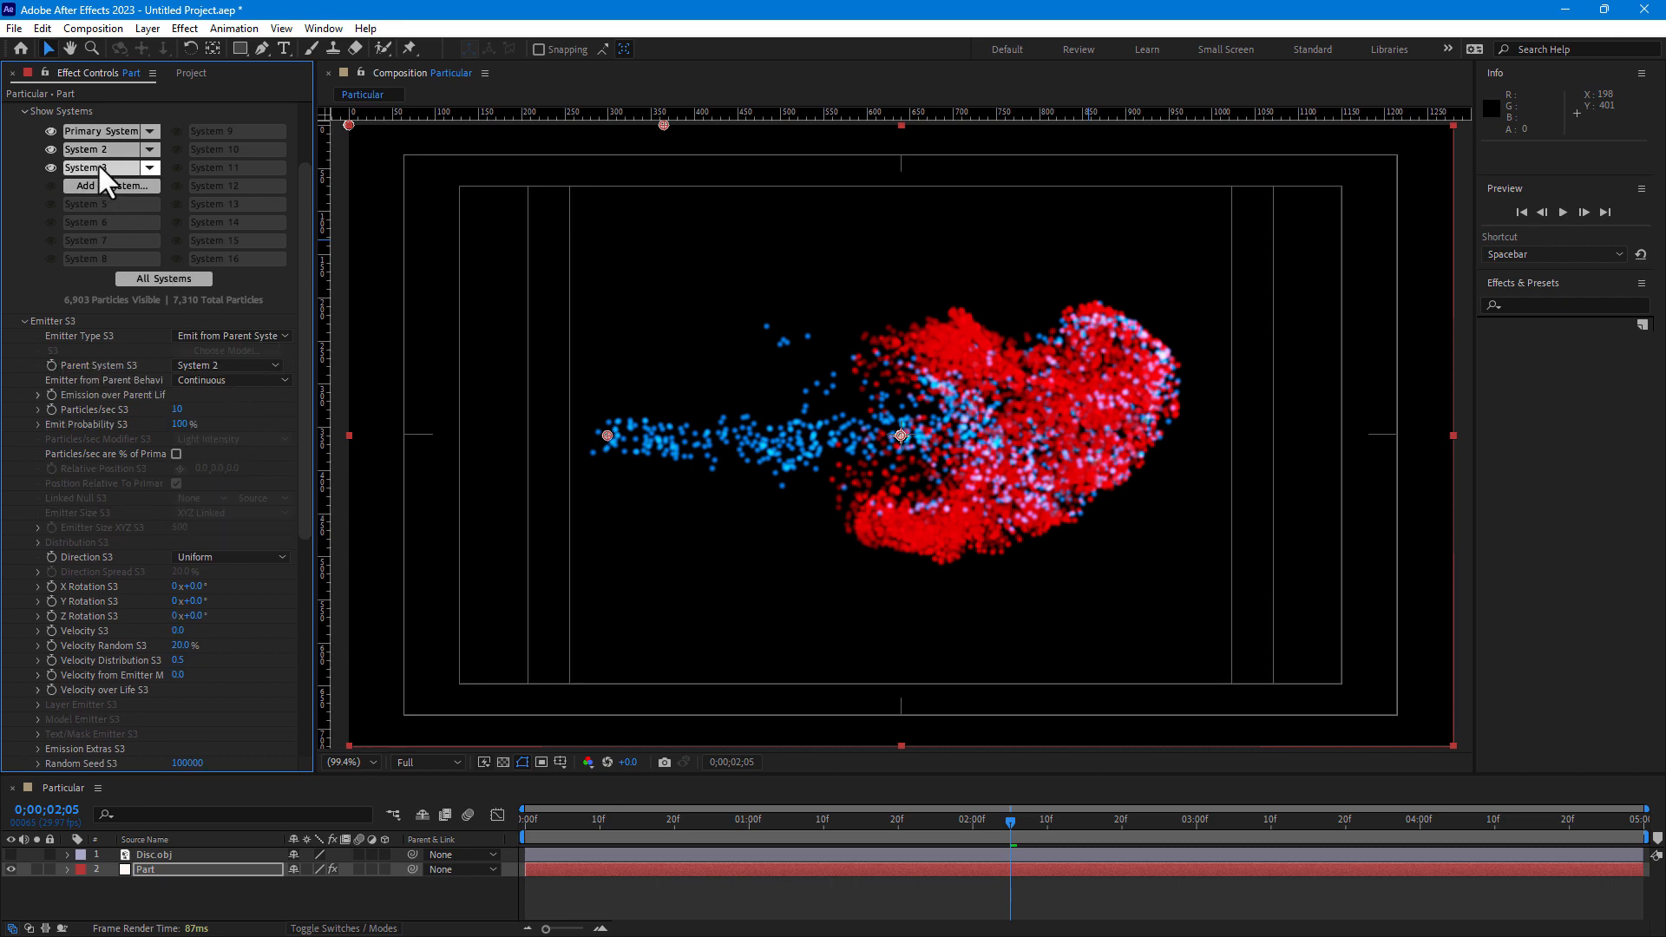
click(217, 335)
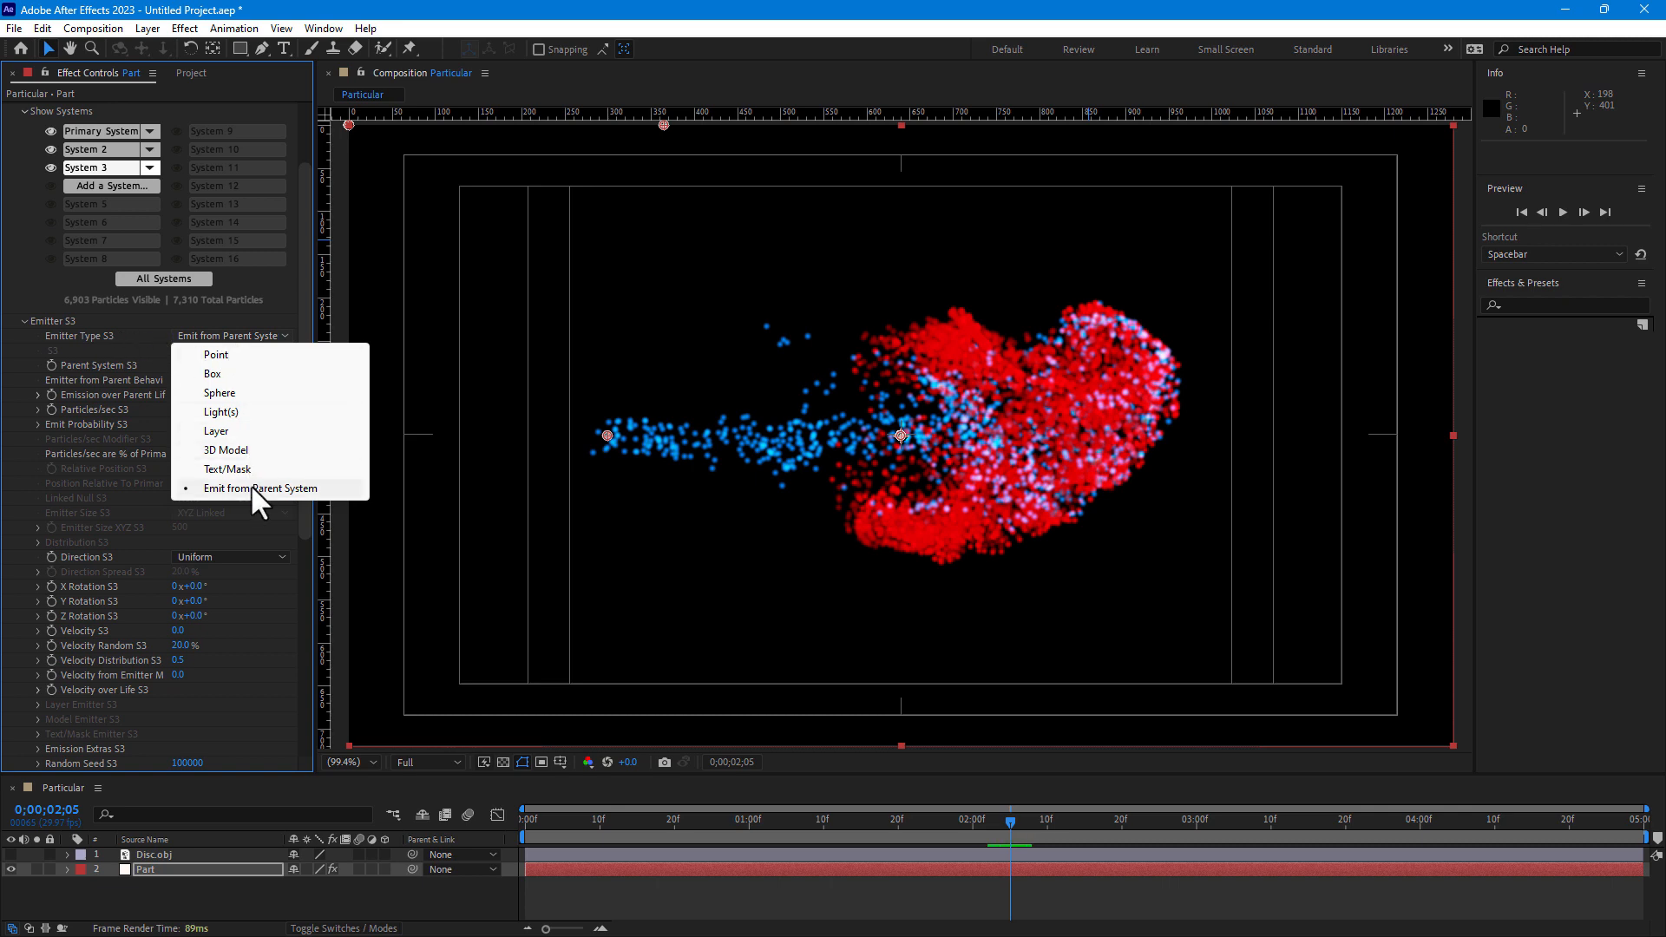
click(289, 486)
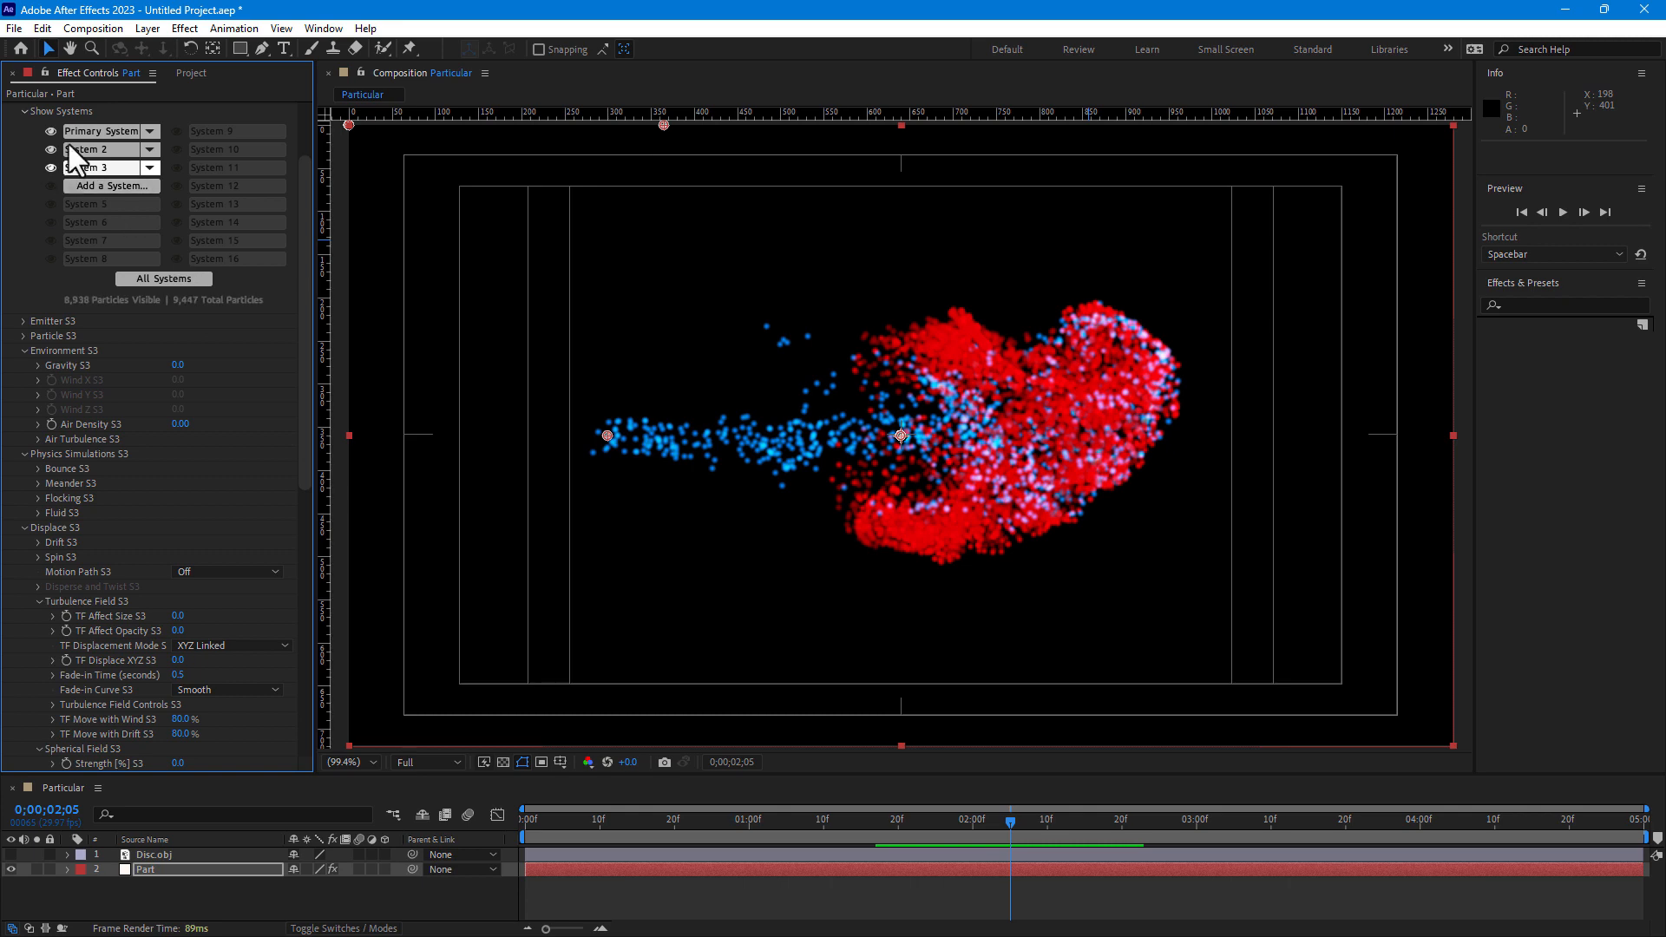
- Select the Primary System, review its parameter groups from Emitter down to Rendering, and collapse the Emitter settings
click(87, 131)
drag(305, 276, 320, 358)
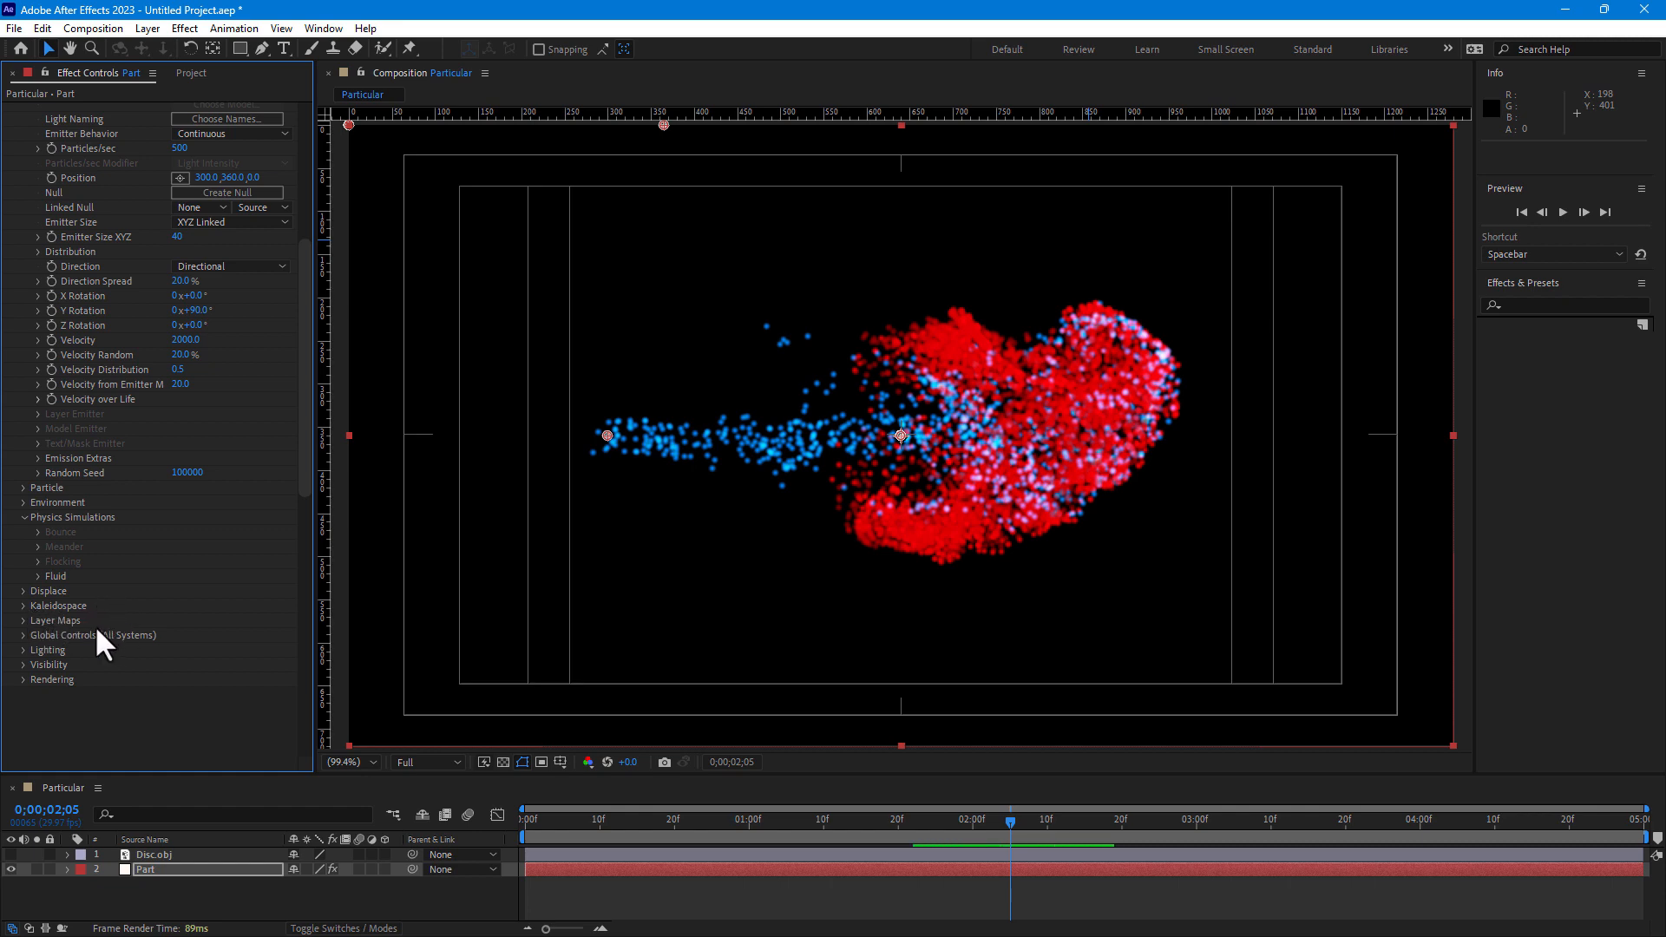
scroll(266, 606, up, 3)
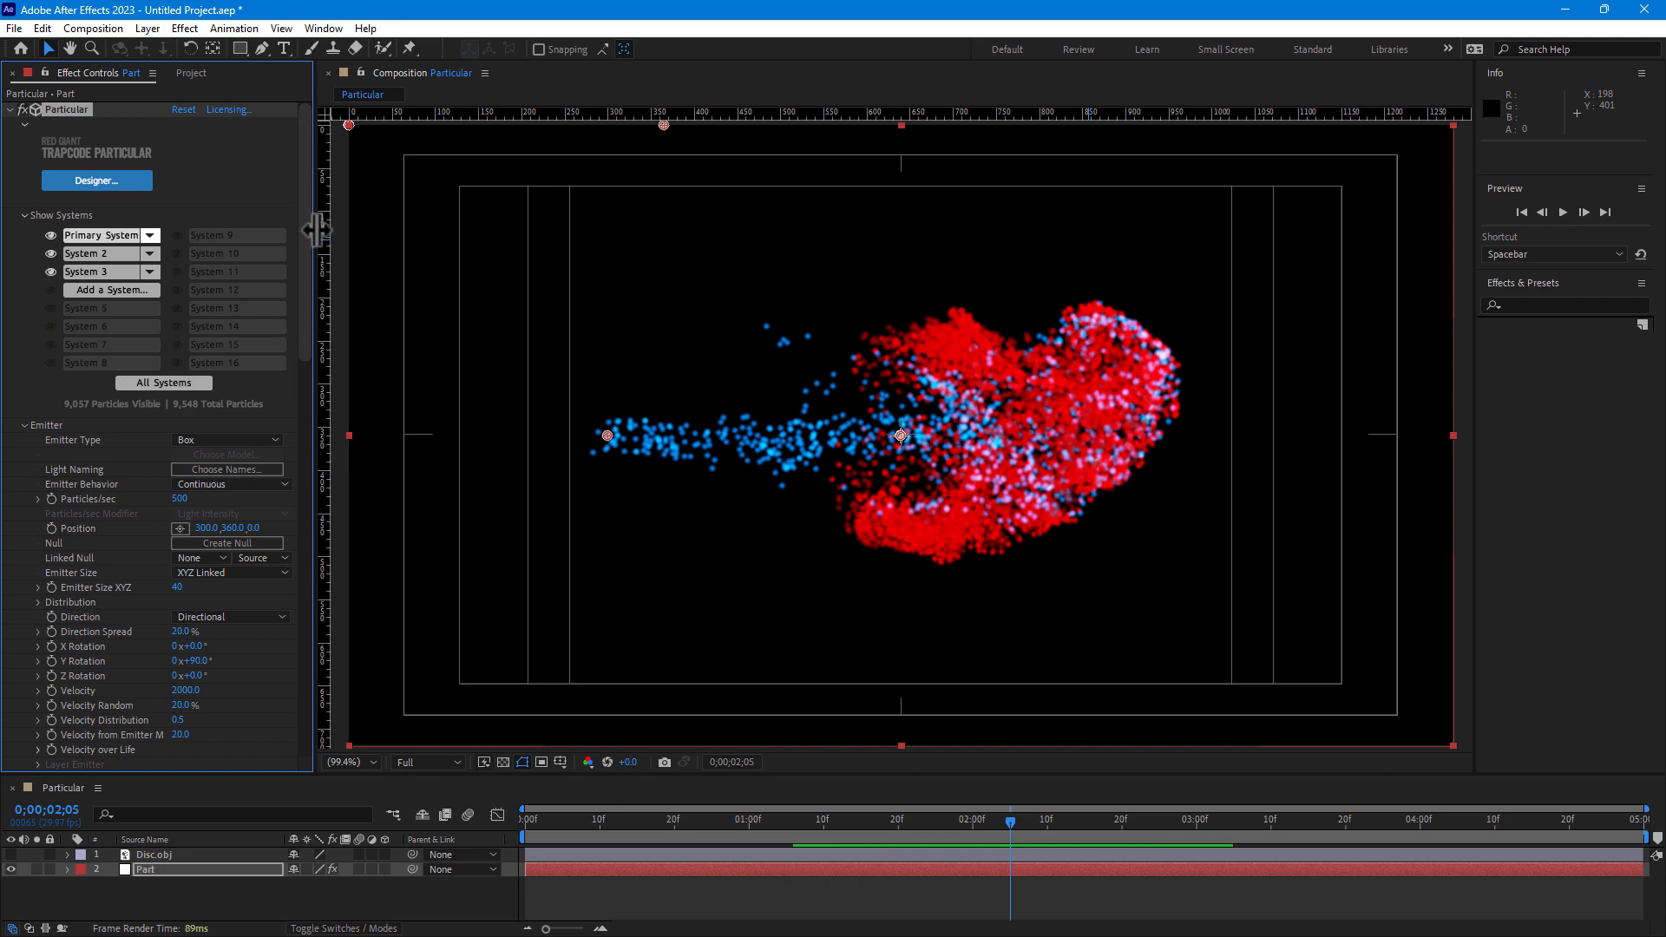
scroll(308, 278, down, 10)
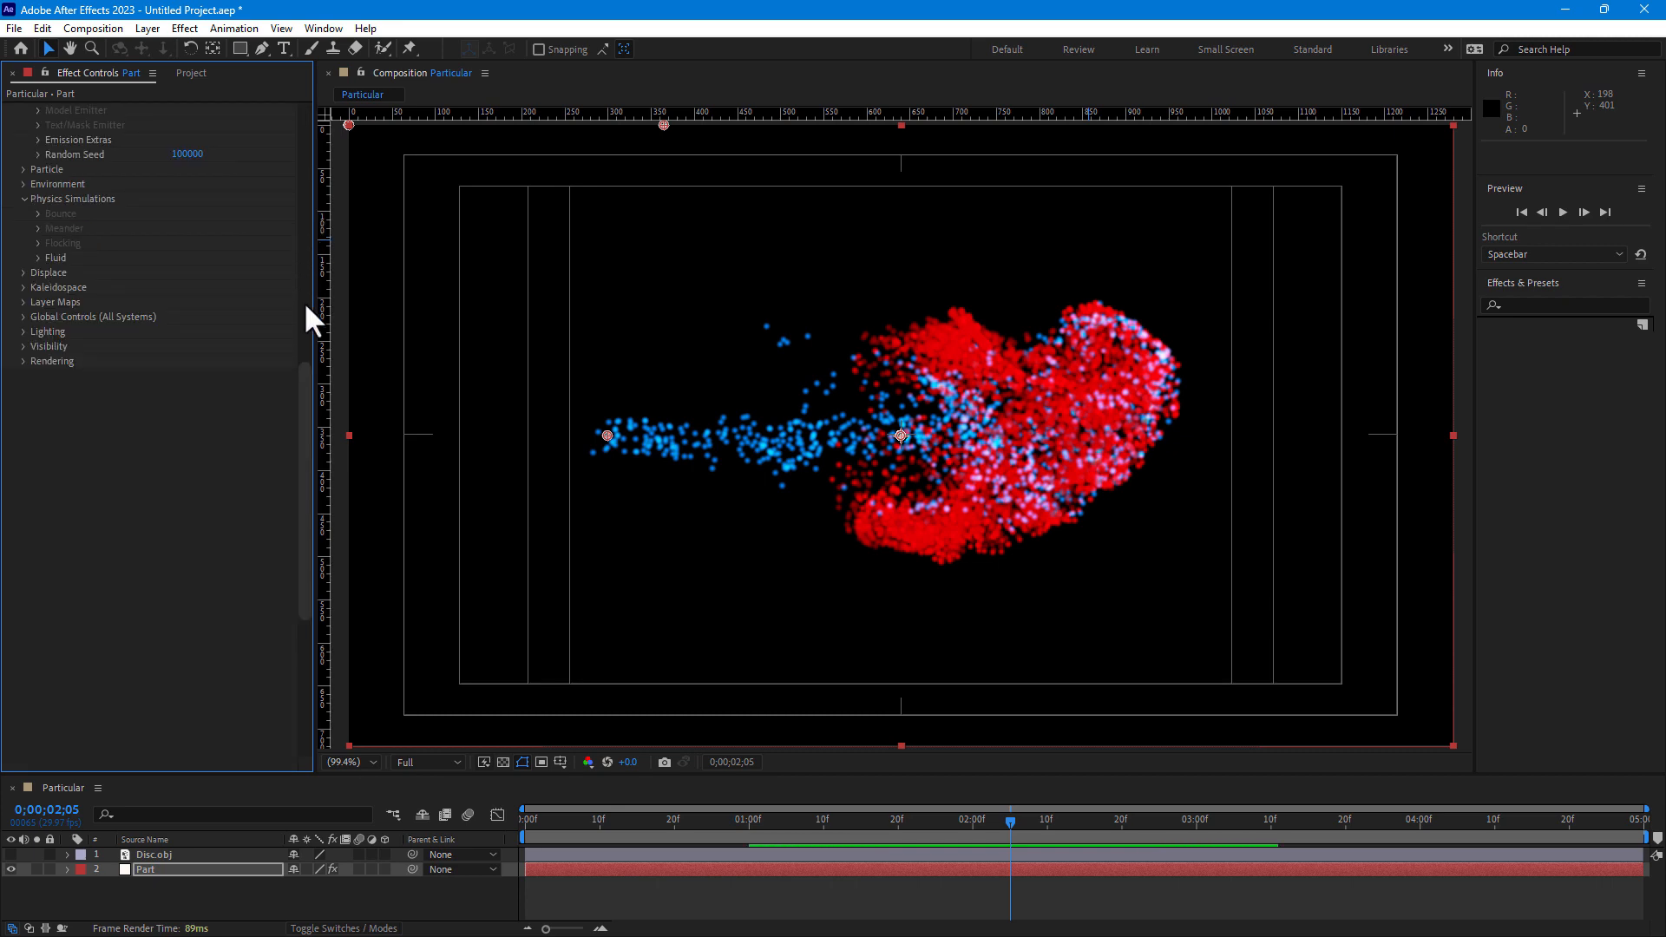
drag(302, 454, 315, 164)
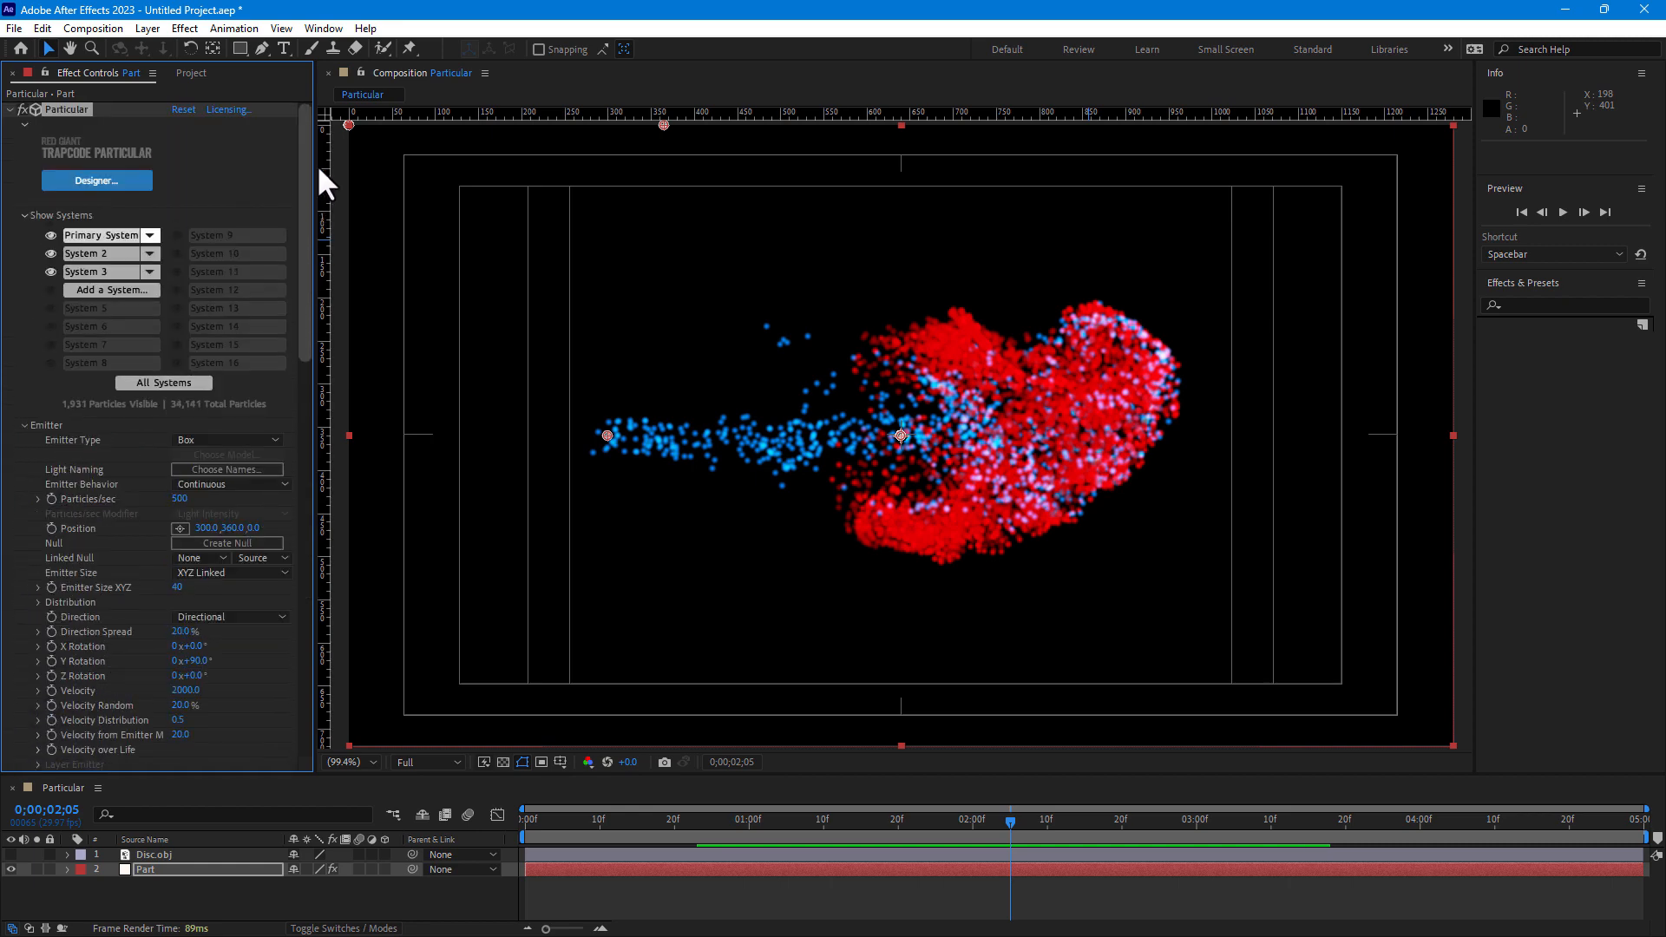
click(23, 425)
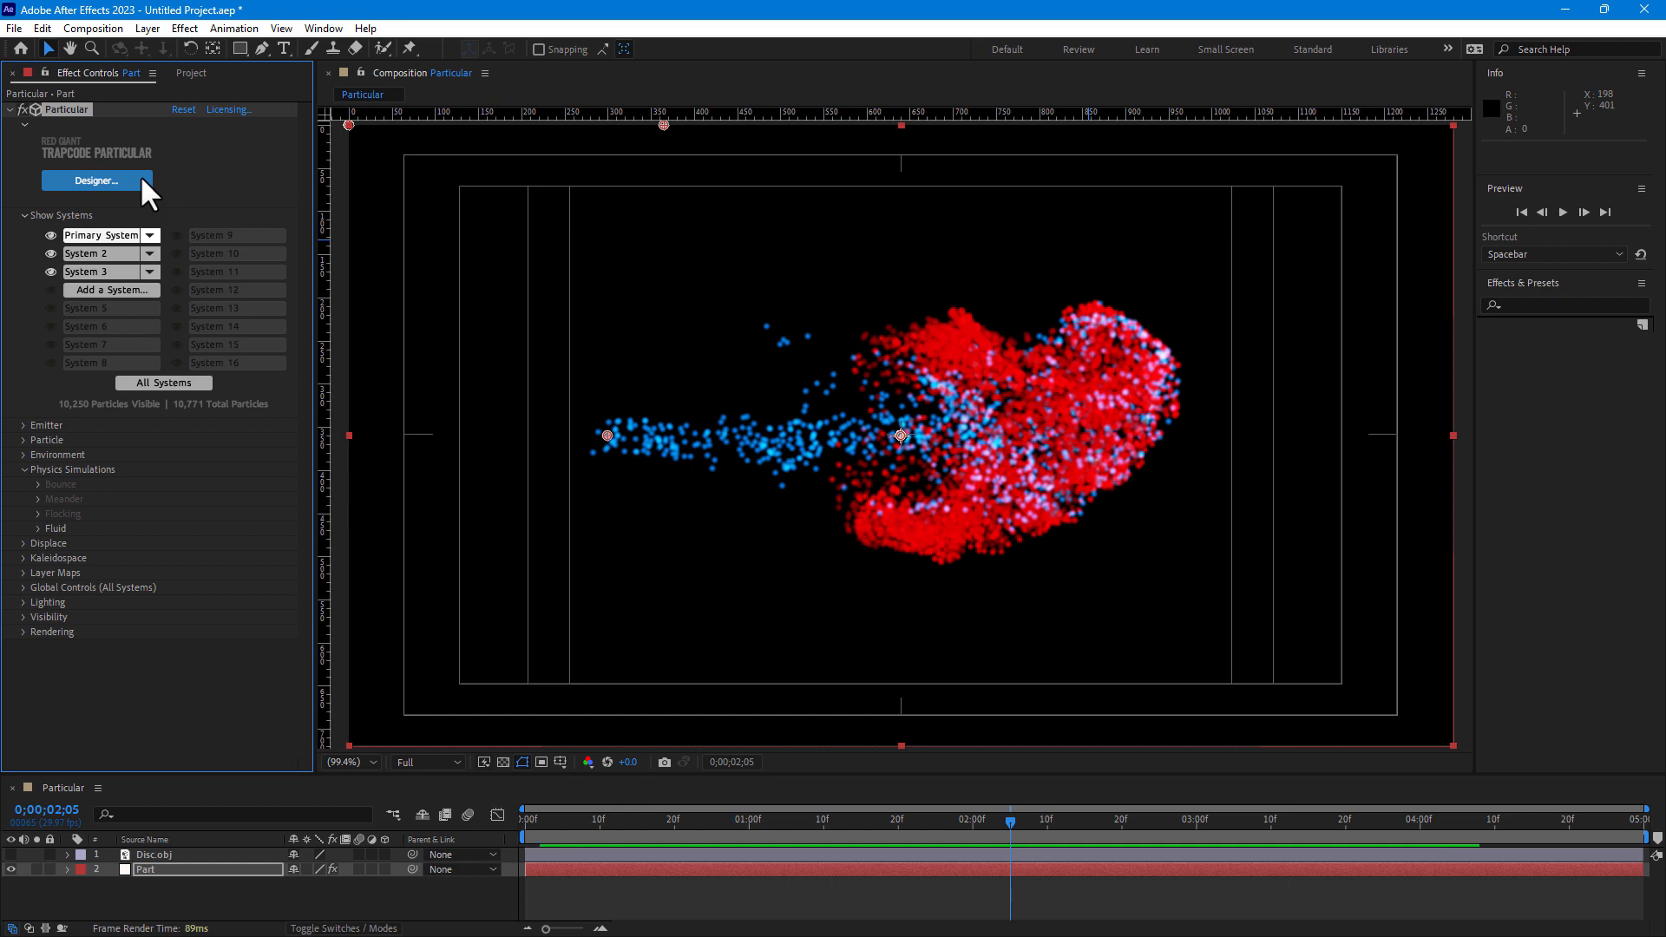
- Preview the particle animation from the start of the composition at 0;00;00;00
drag(539, 816, 513, 819)
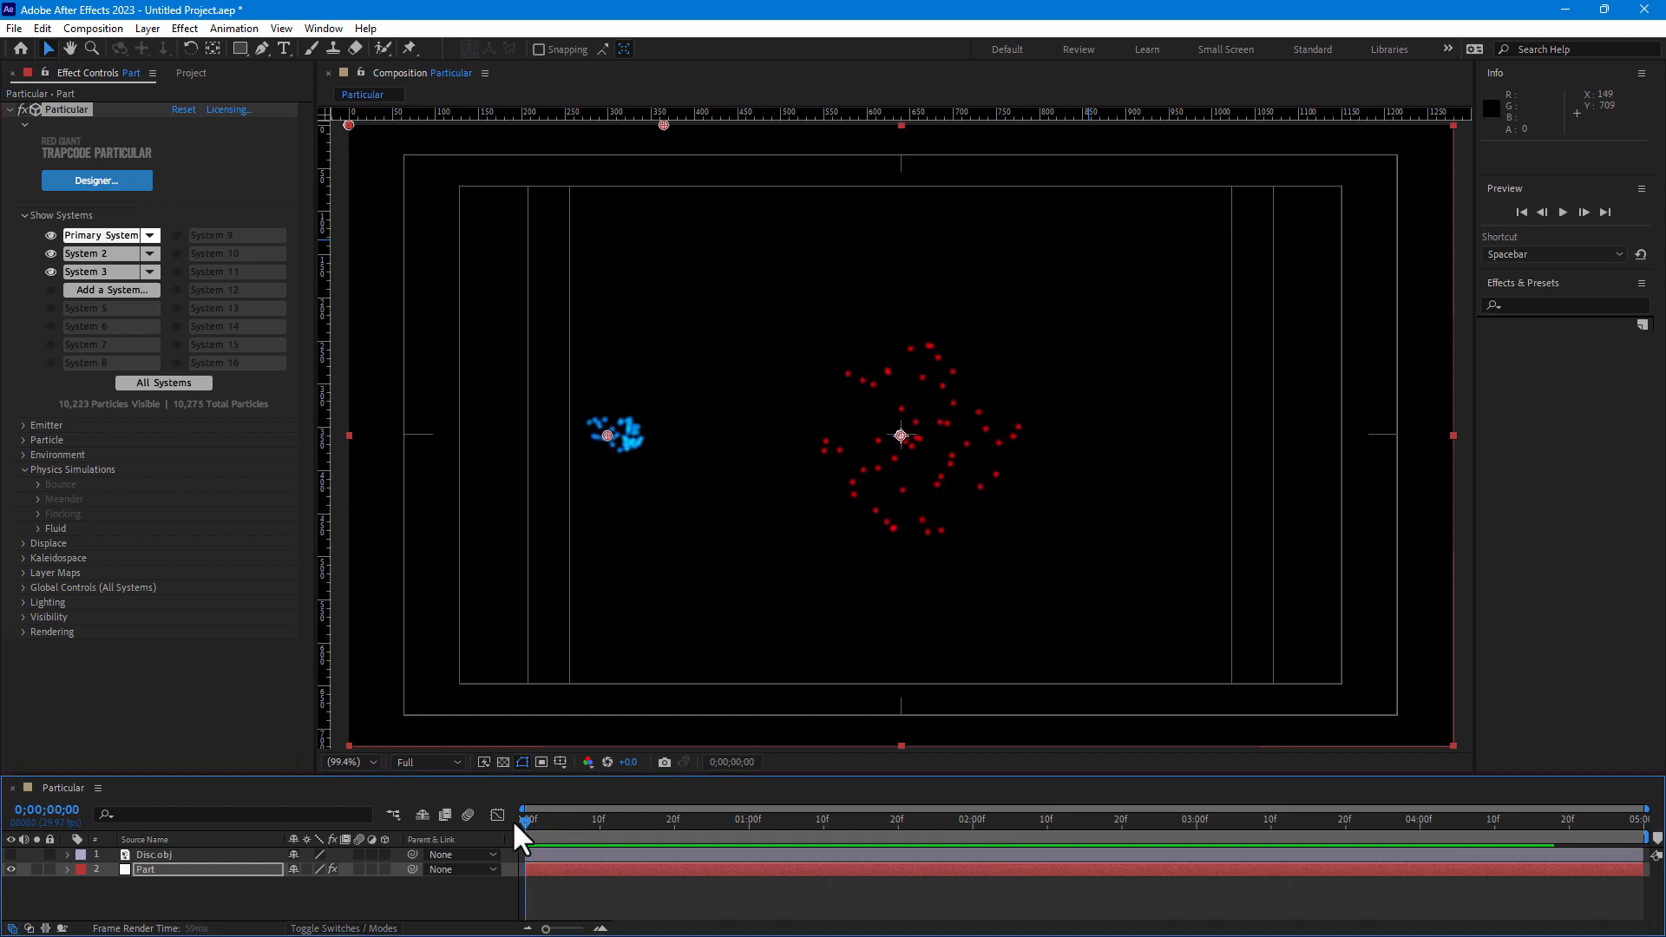
click(1563, 212)
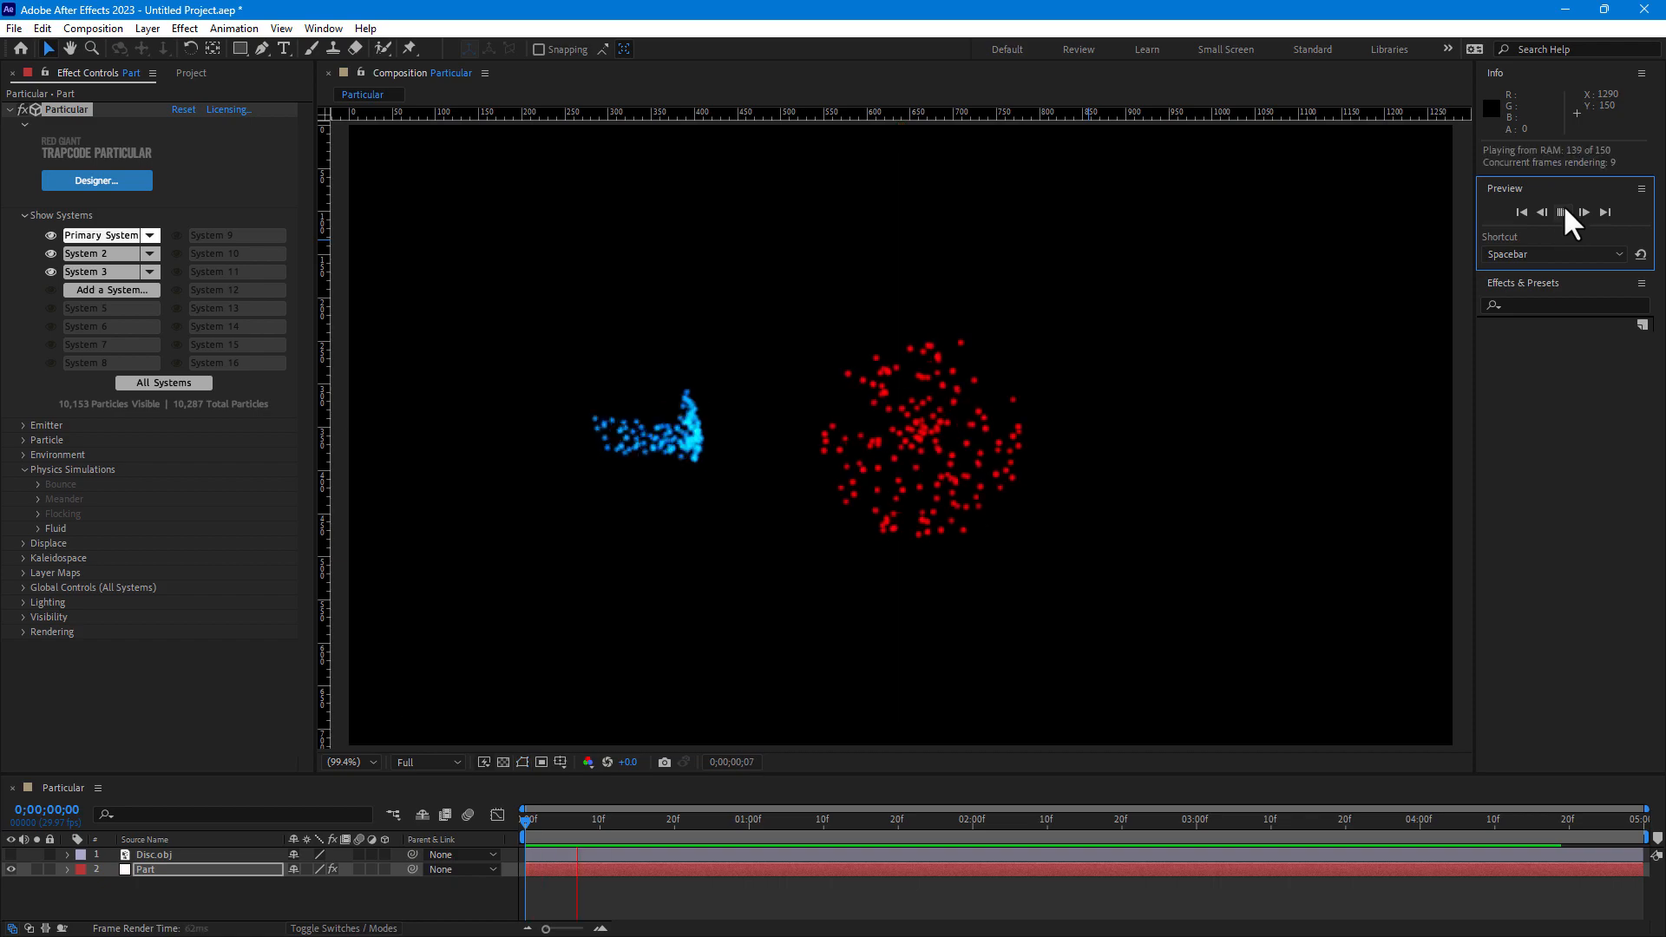